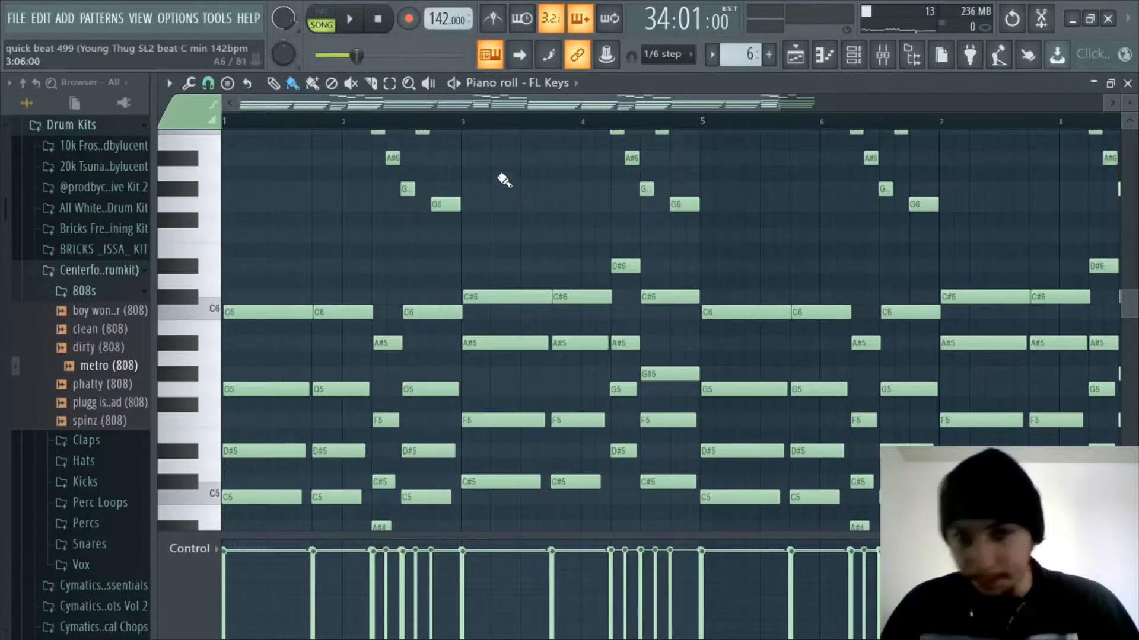
# Examine the FL Keys chord progression in the piano roll across the first four bars, from the C5 roots up to the C6 notes.
pyautogui.scroll(4, 467, 120)
pyautogui.moveTo(478, 102); pyautogui.dragTo(319, 111)
pyautogui.scroll(-3, 307, 119)
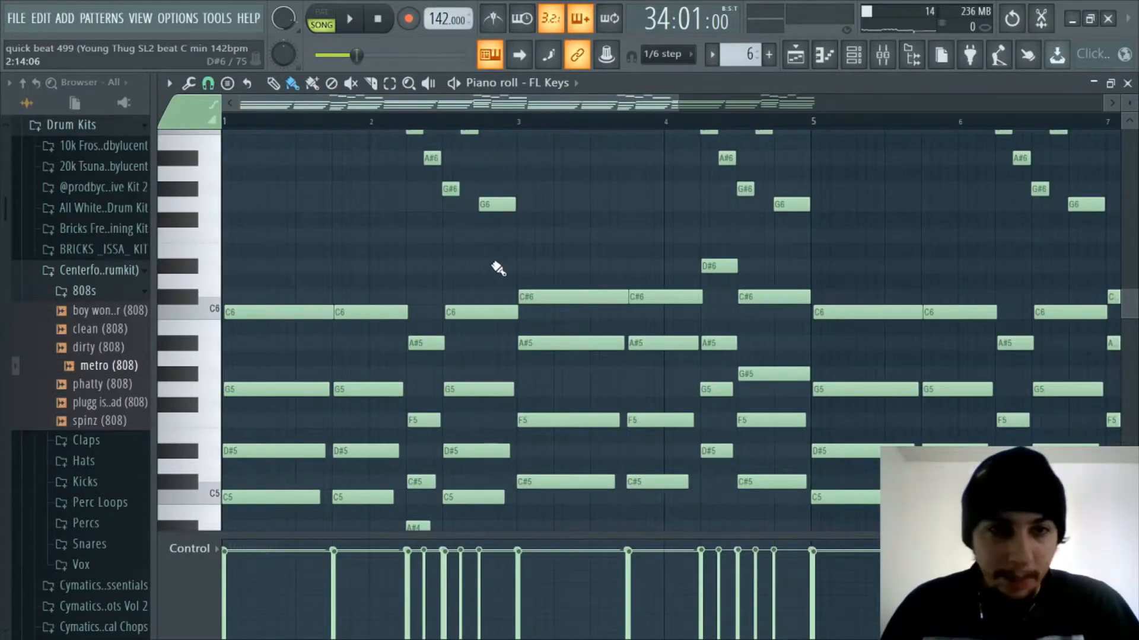
pyautogui.scroll(-2, 492, 267)
pyautogui.scroll(3, 403, 120)
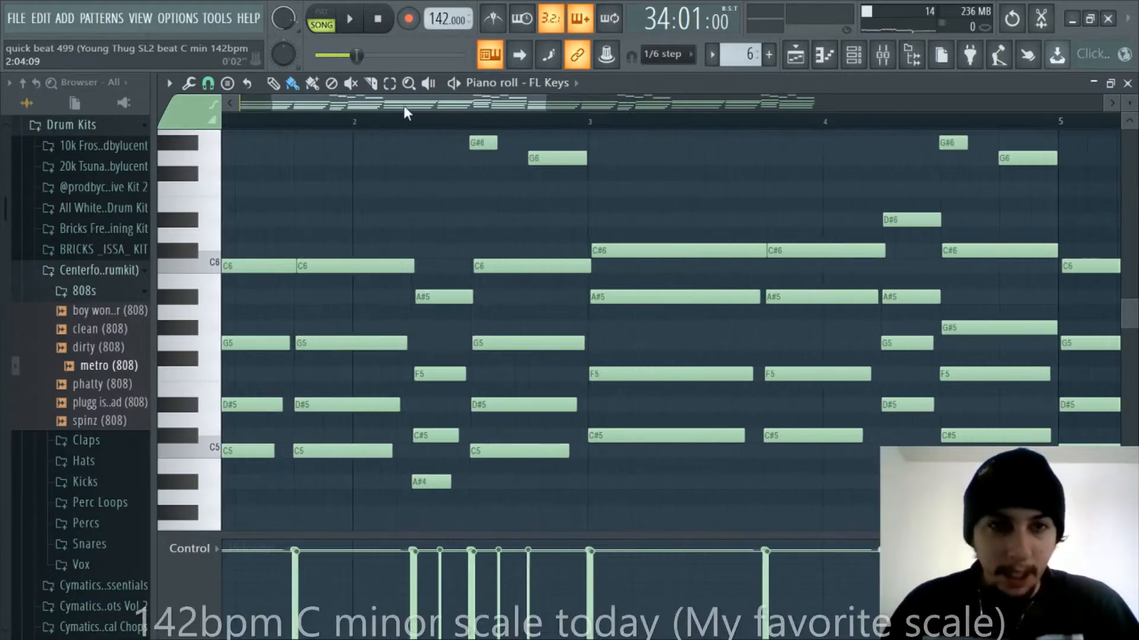
pyautogui.moveTo(404, 105); pyautogui.dragTo(246, 105)
pyautogui.scroll(2, 300, 119)
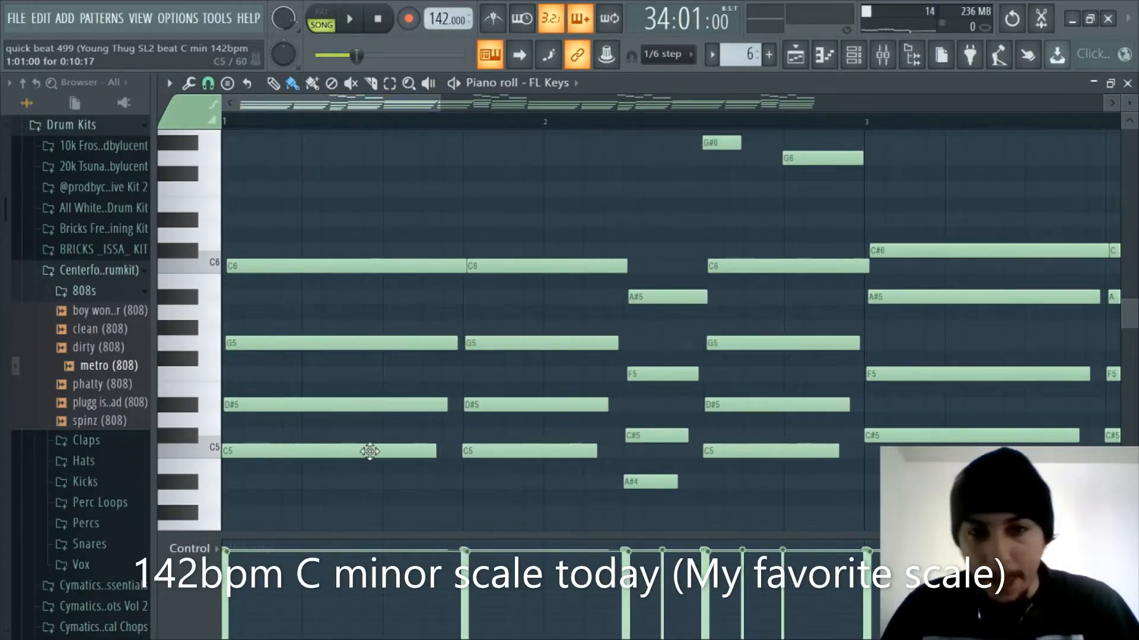
pyautogui.scroll(-2, 432, 132)
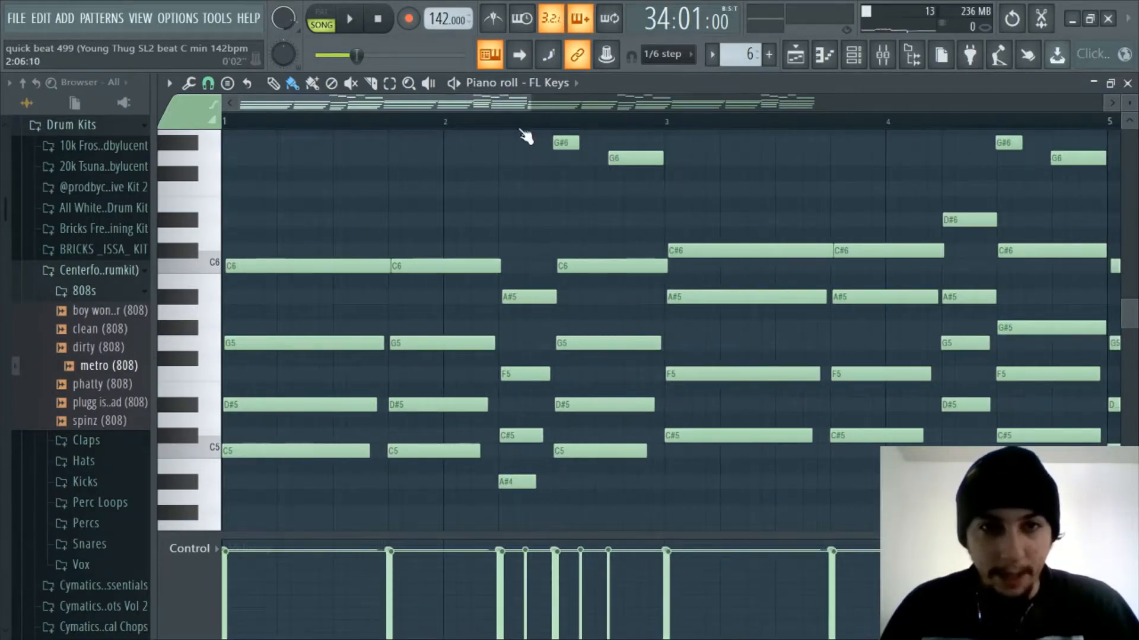
pyautogui.scroll(-1, 526, 137)
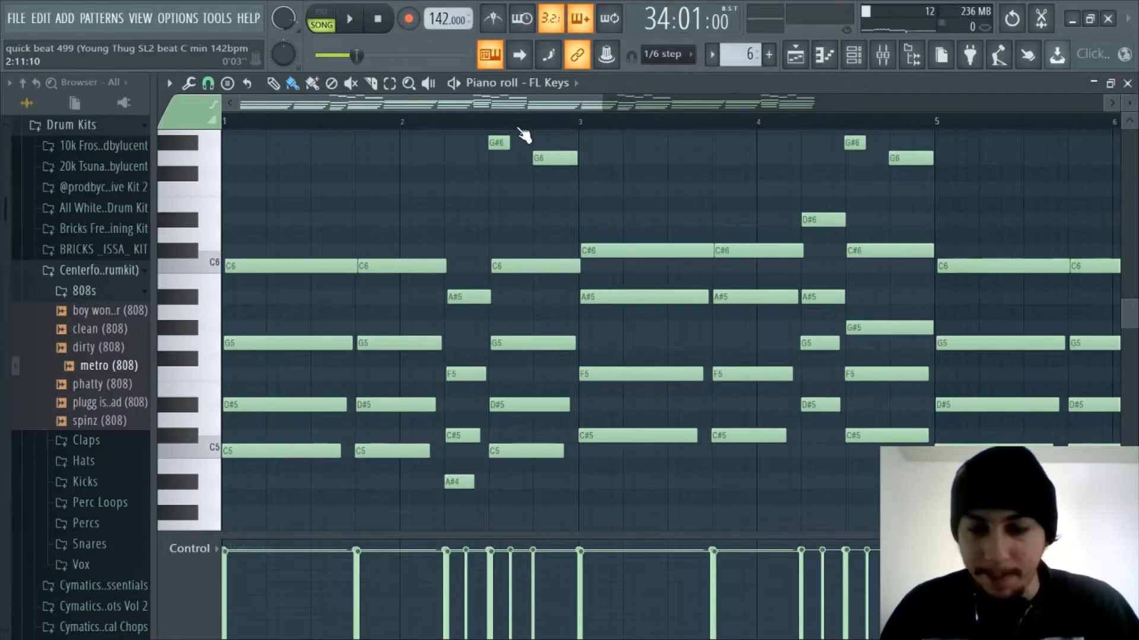
pyautogui.scroll(2, 517, 128)
pyautogui.moveTo(478, 108); pyautogui.dragTo(325, 115)
pyautogui.scroll(-1, 577, 287)
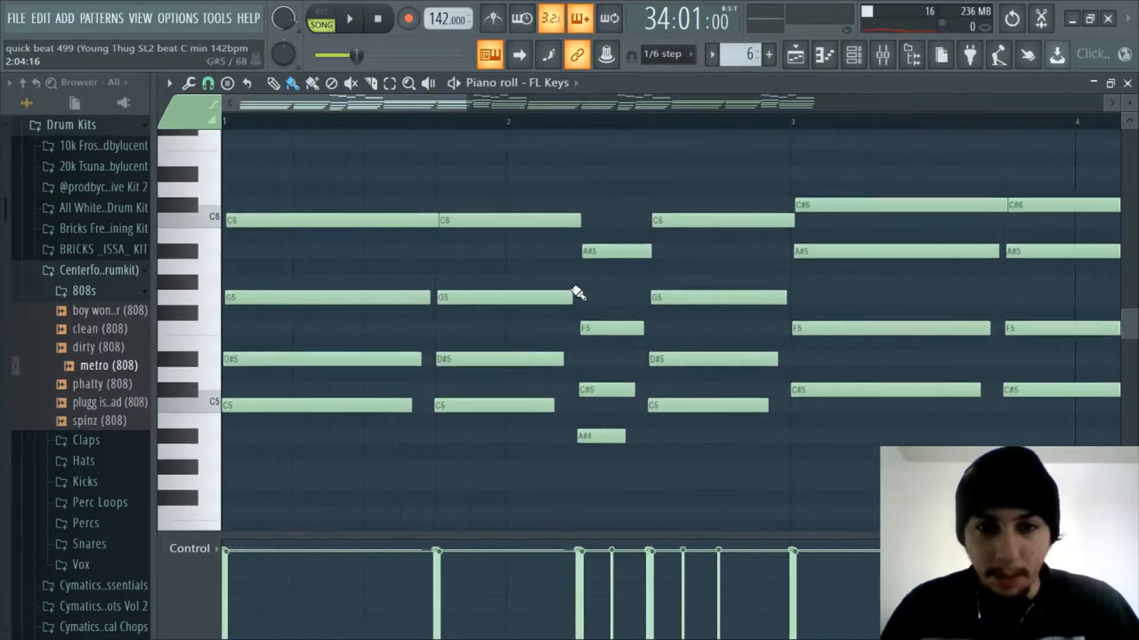
pyautogui.scroll(1, 736, 309)
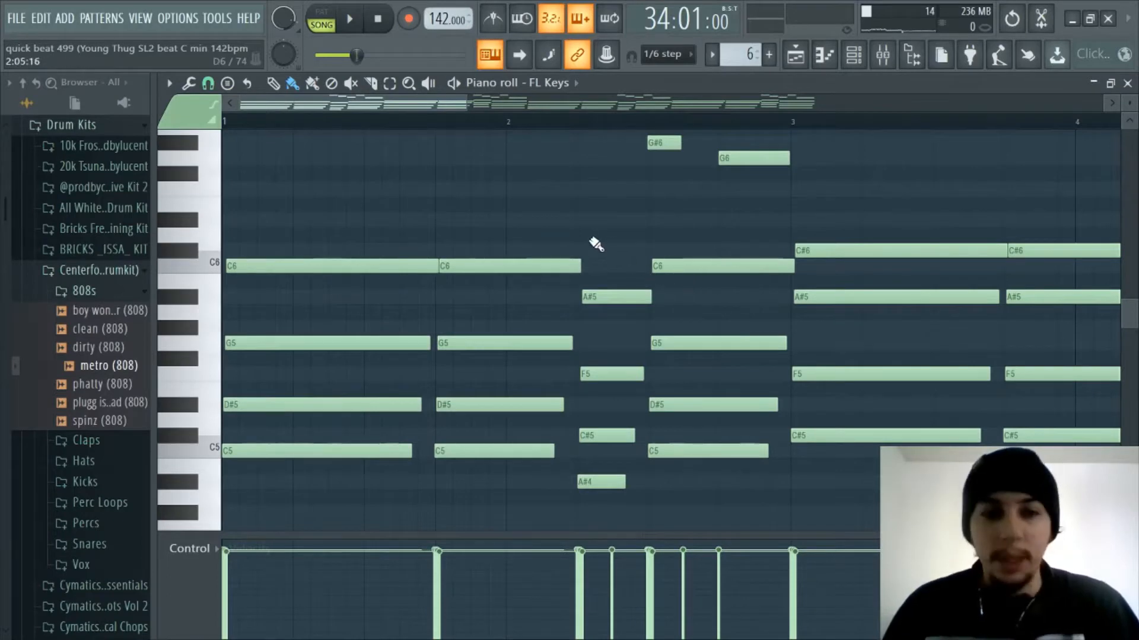
pyautogui.scroll(1, 478, 130)
pyautogui.moveTo(395, 108); pyautogui.dragTo(355, 110)
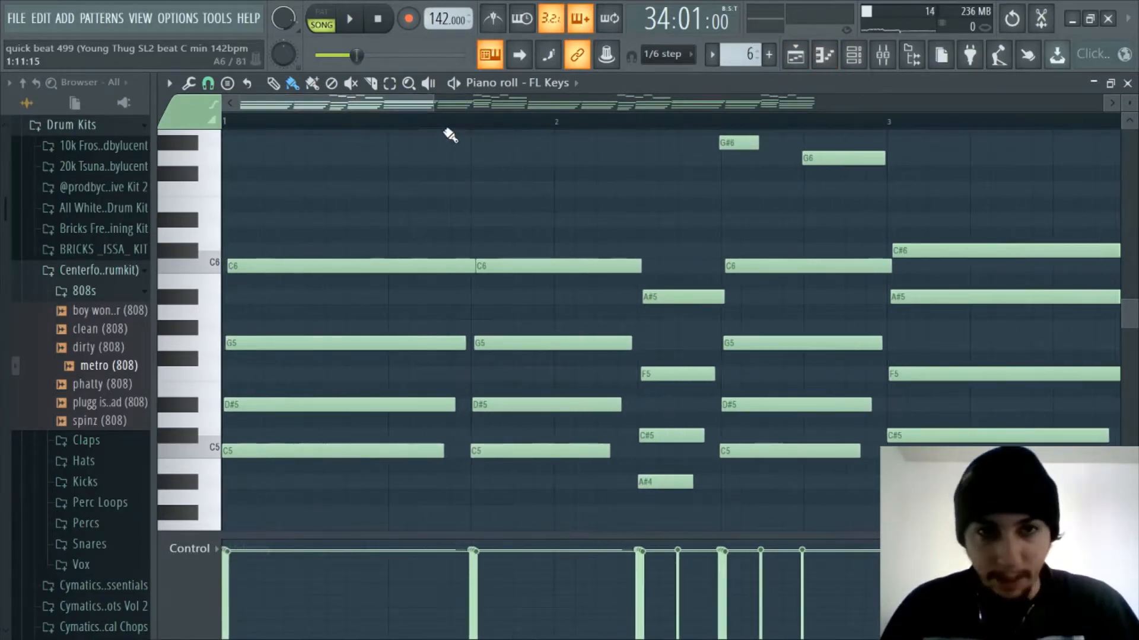
pyautogui.scroll(-1, 453, 135)
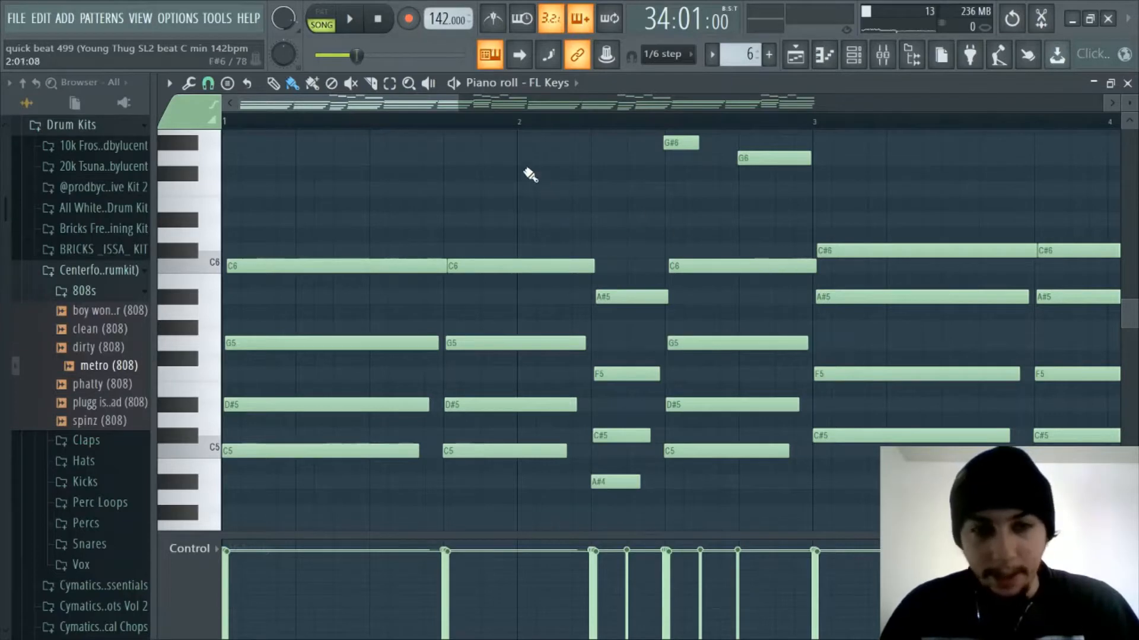
pyautogui.scroll(-3, 513, 171)
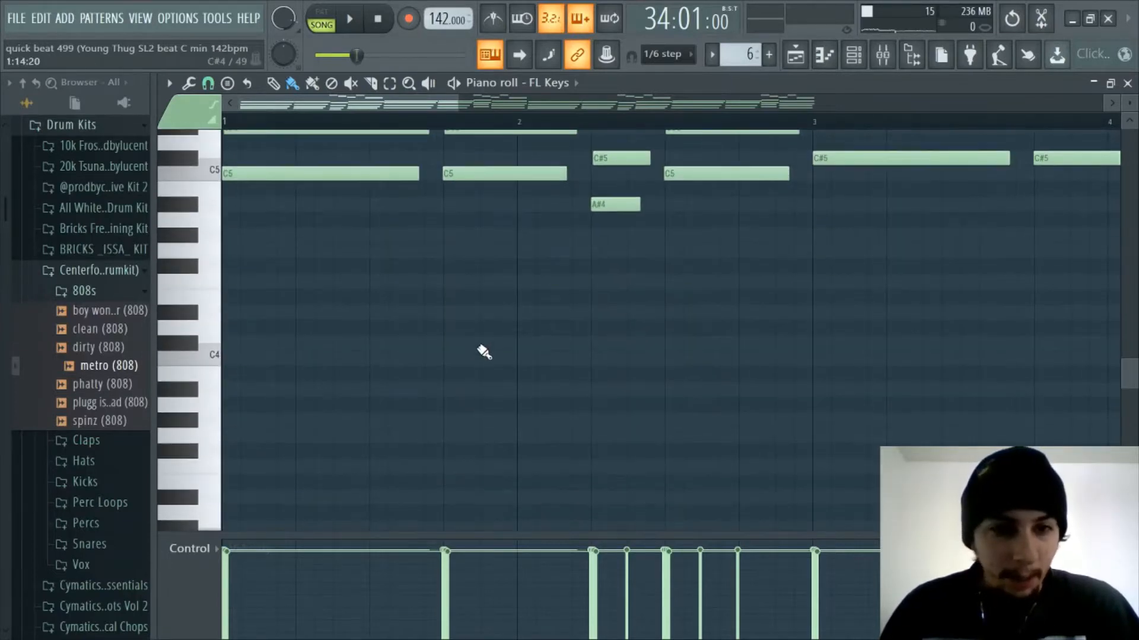
pyautogui.scroll(2, 483, 344)
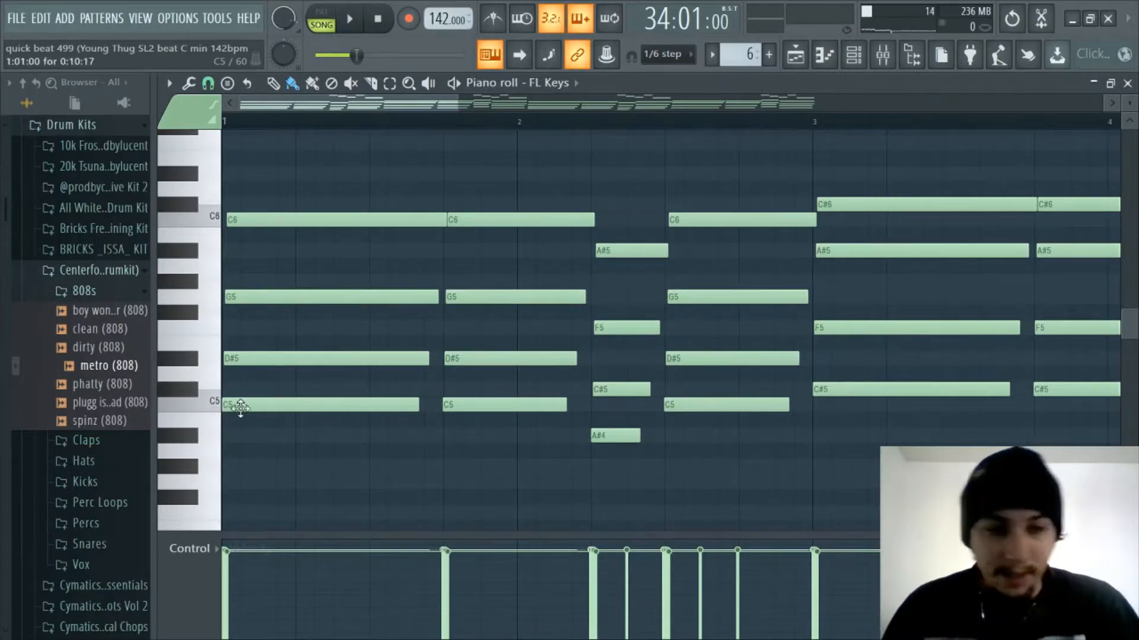
pyautogui.scroll(-2, 507, 126)
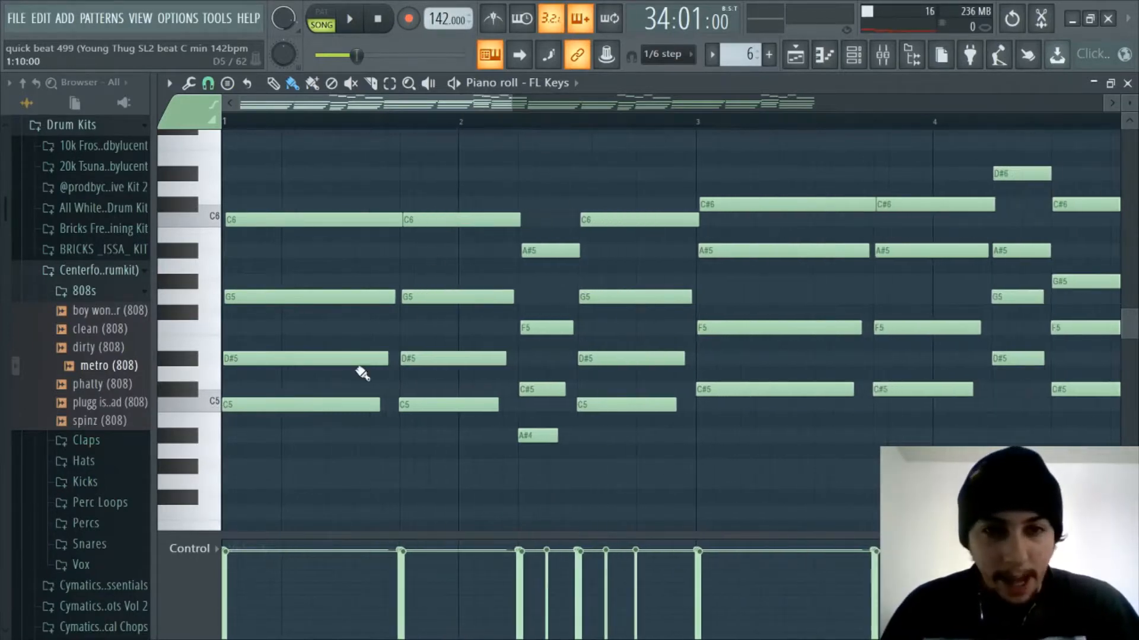
pyautogui.scroll(-1, 642, 126)
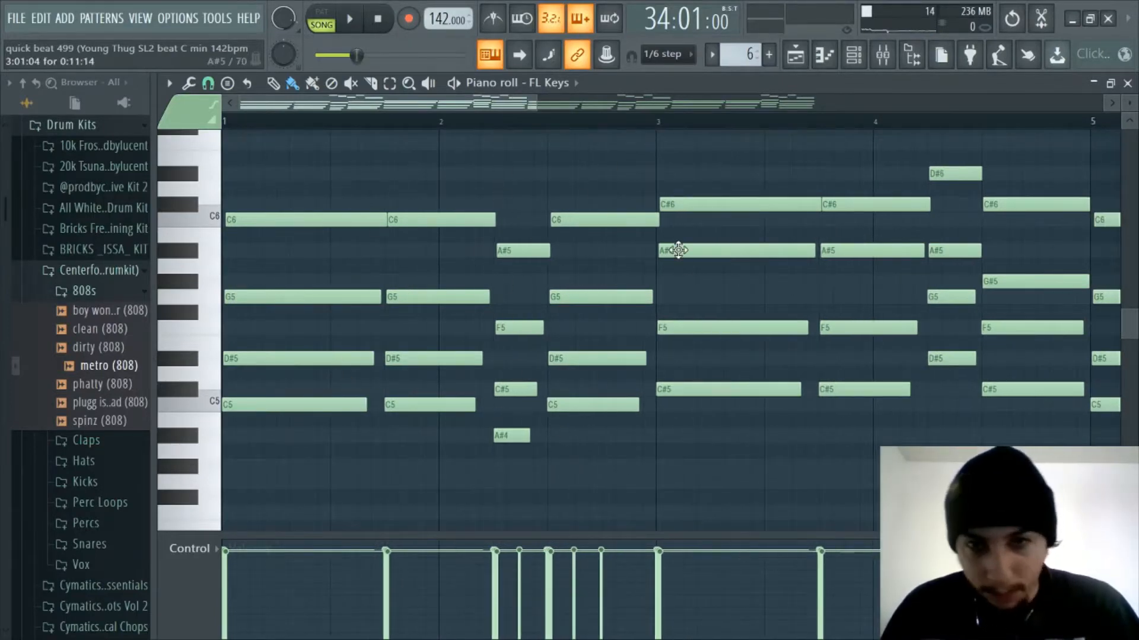
pyautogui.moveTo(501, 111); pyautogui.dragTo(435, 139)
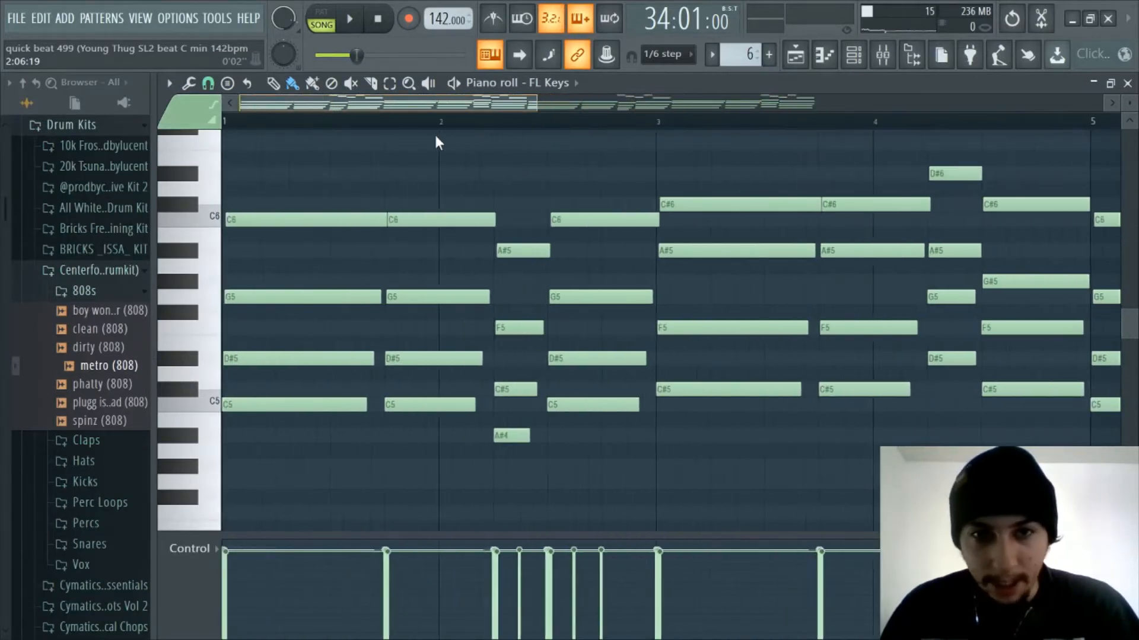
# Examine the high counter-melody notes between G6 and C7 above the FL Keys chords.
pyautogui.scroll(4, 504, 249)
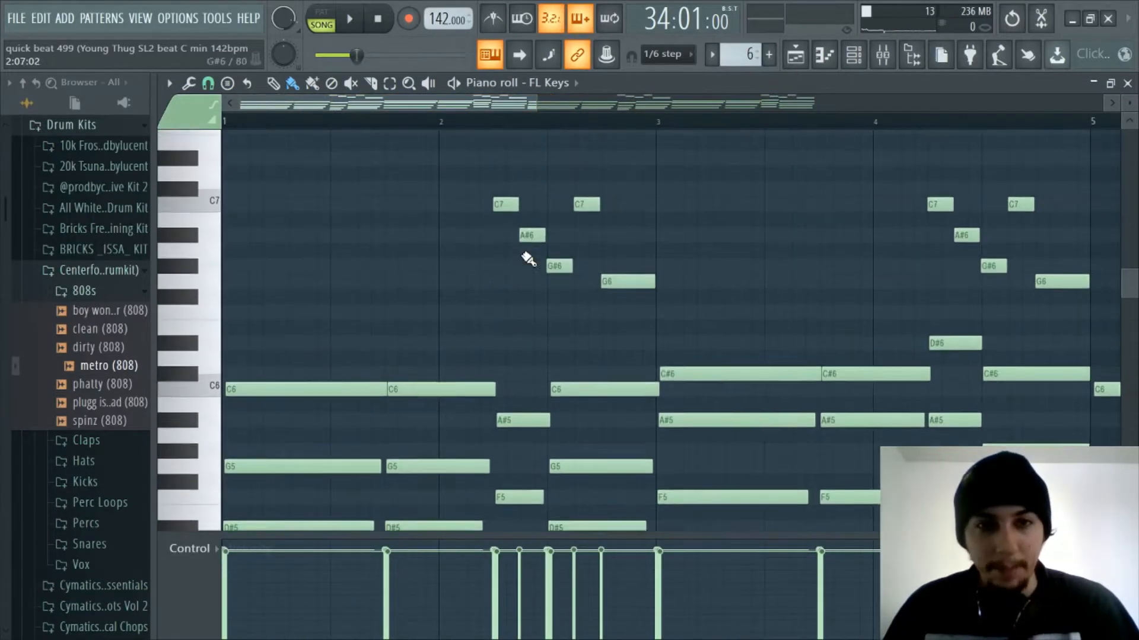
pyautogui.moveTo(572, 124); pyautogui.dragTo(492, 195)
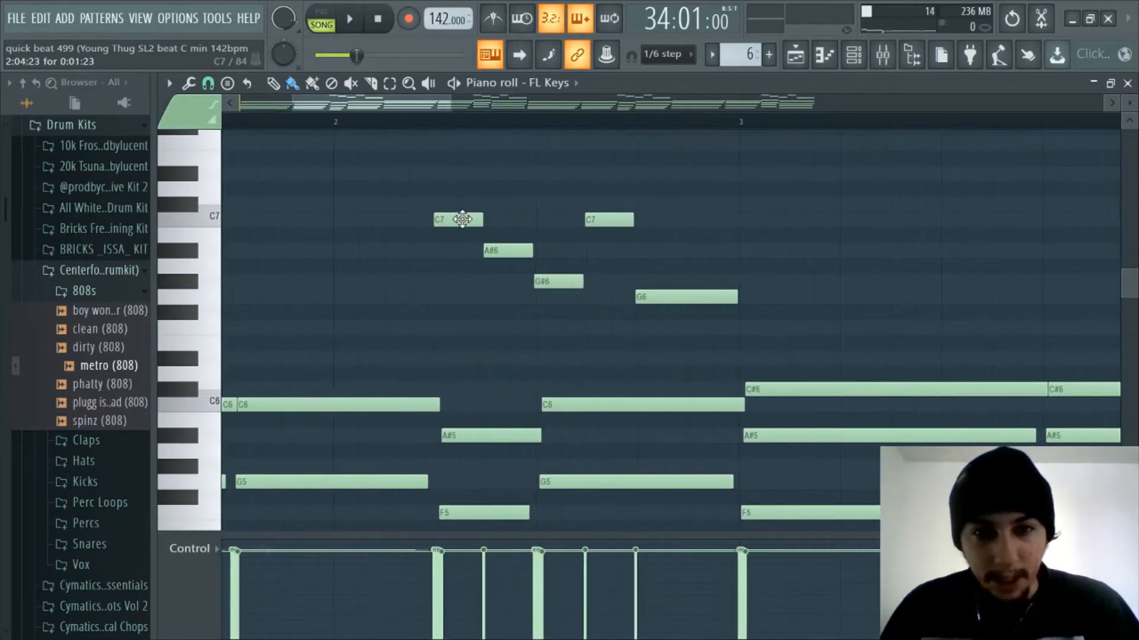
pyautogui.scroll(-6, 551, 132)
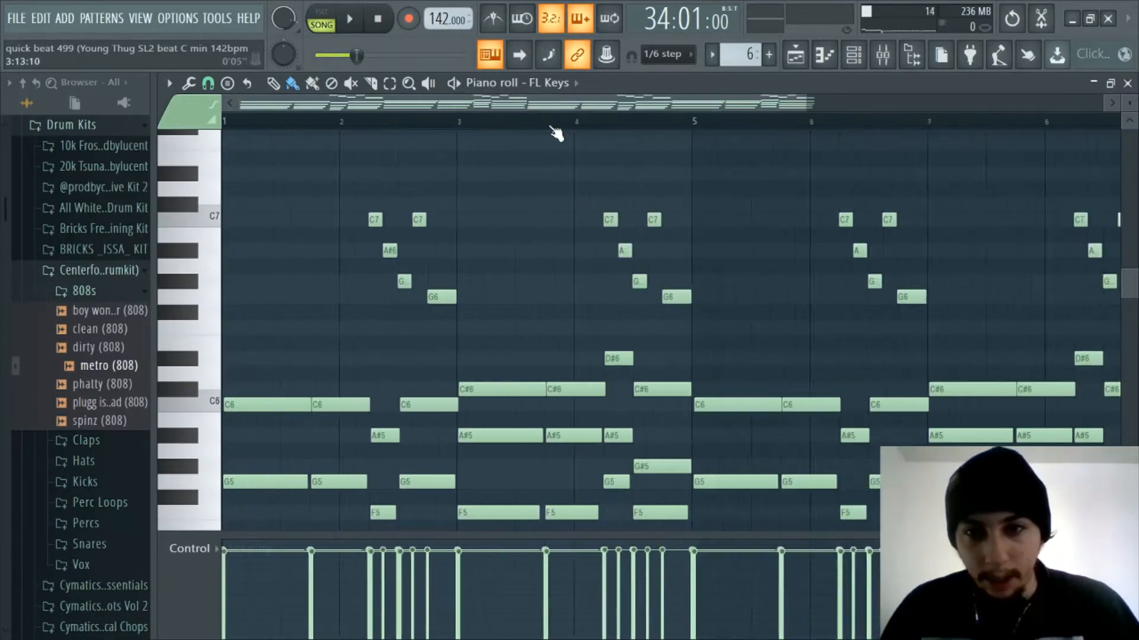
pyautogui.scroll(5, 343, 113)
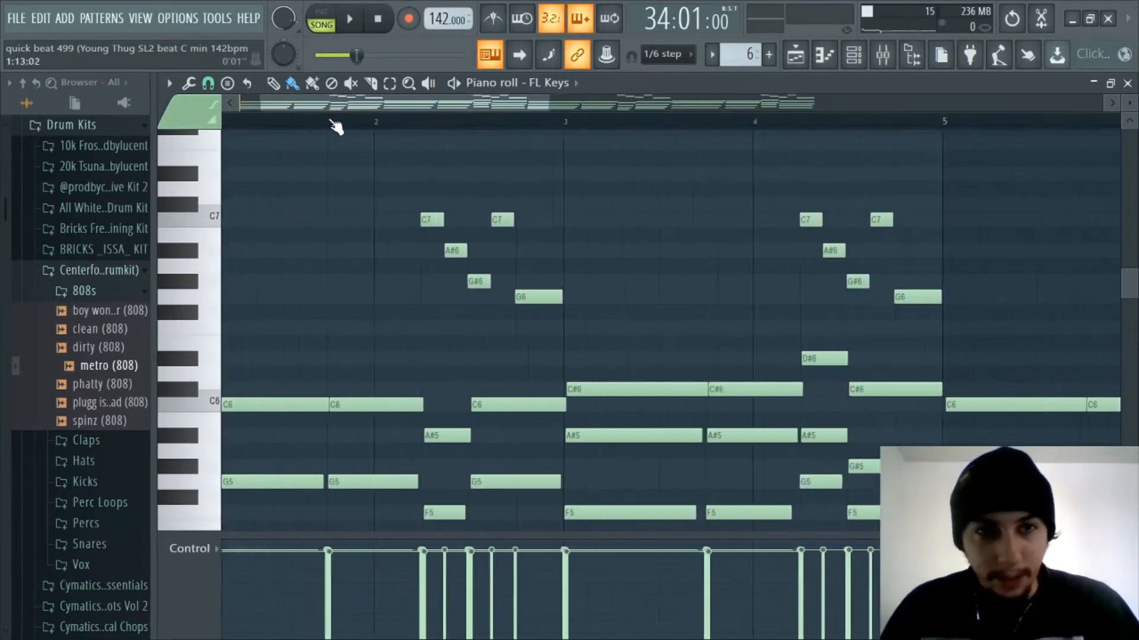
pyautogui.scroll(-5, 508, 246)
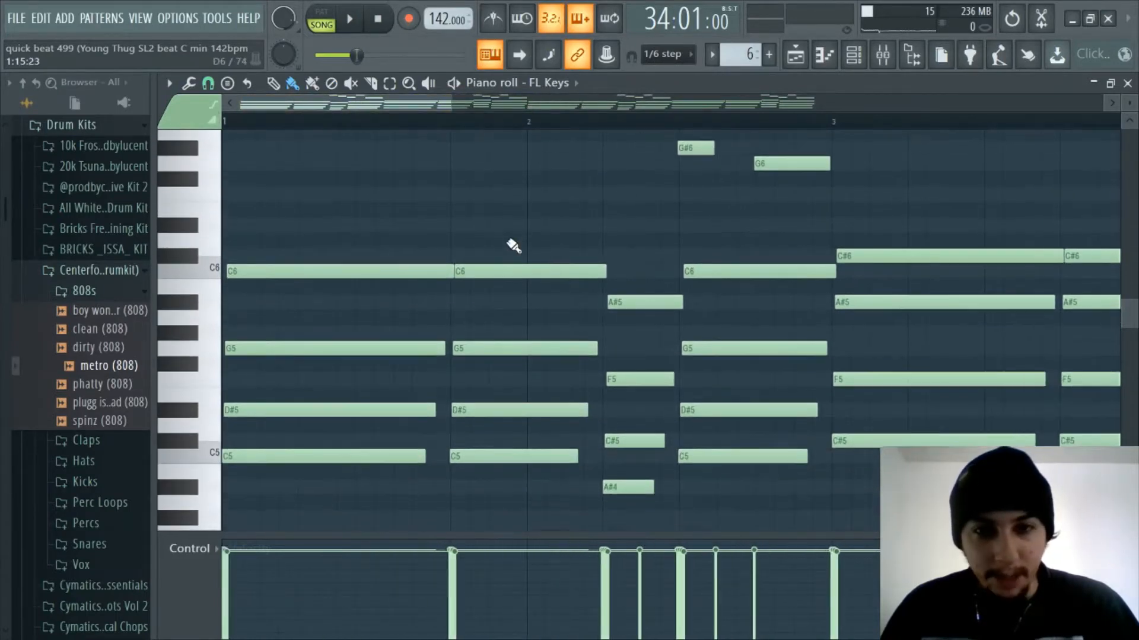
pyautogui.scroll(-2, 465, 126)
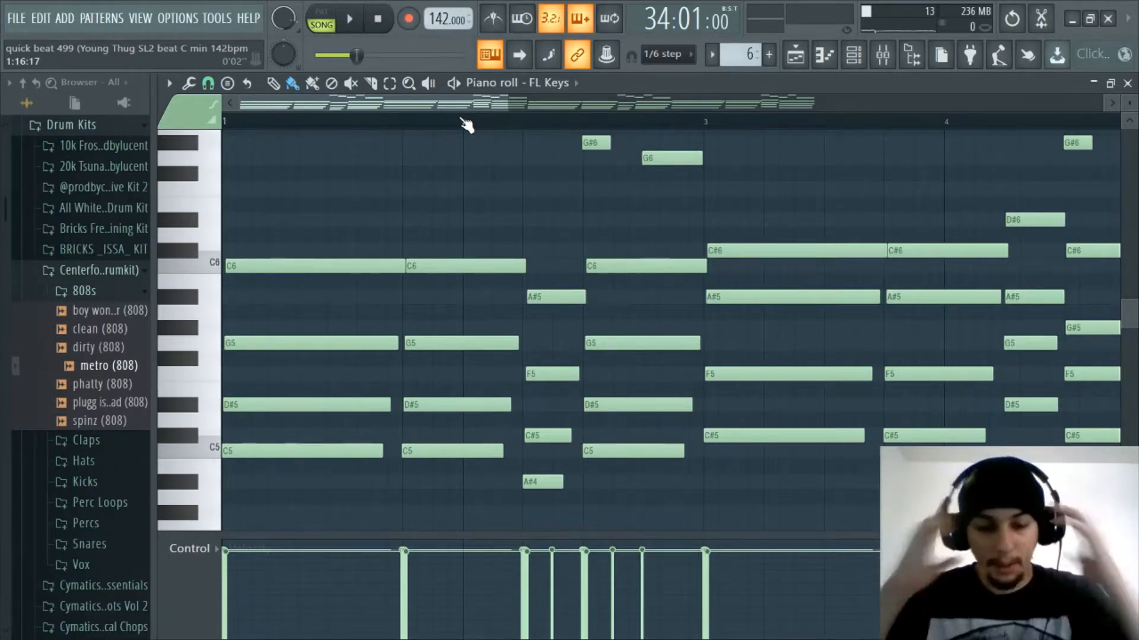
# Show and hide the mixer, and restart playback from bar 1.
pyautogui.click(884, 57)
pyautogui.press('space')
pyautogui.click(883, 55)
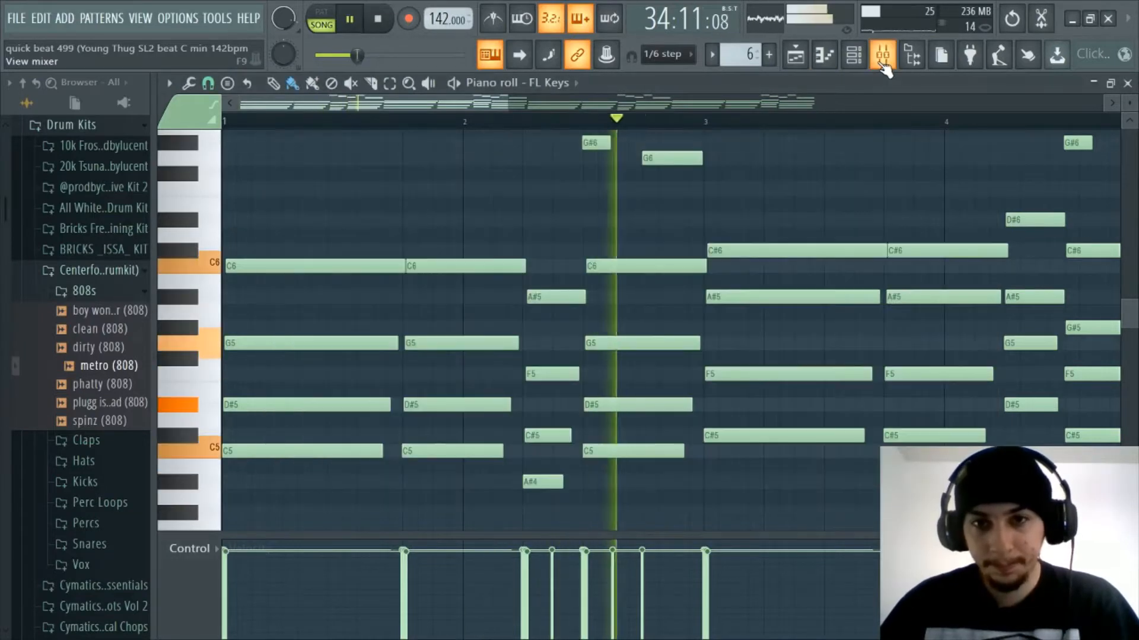
pyautogui.press('space')
pyautogui.press('space')
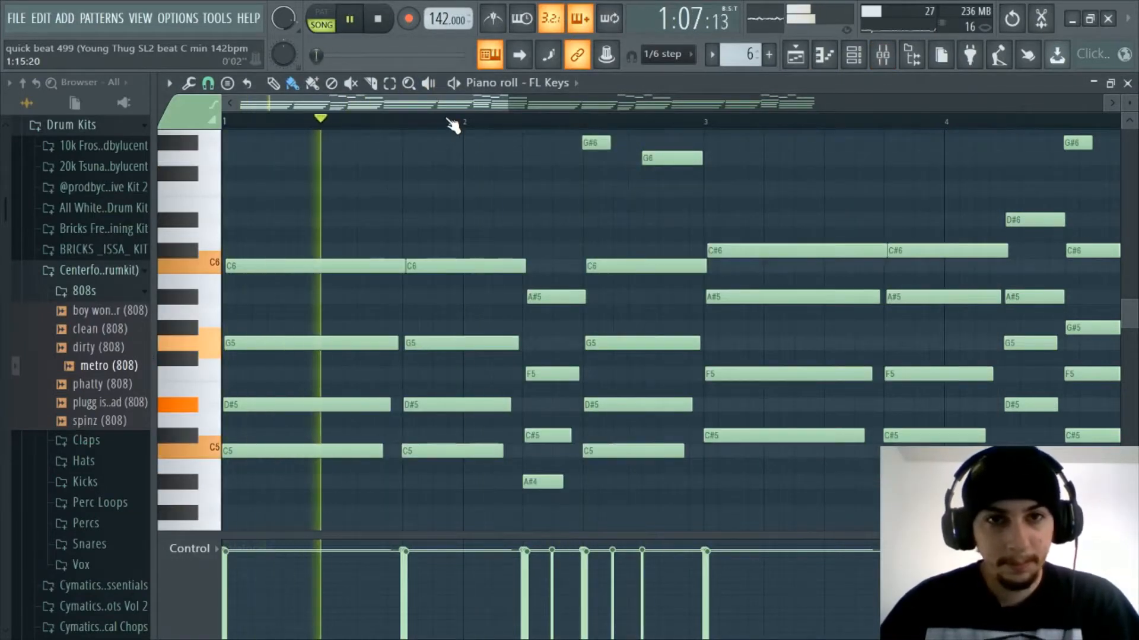
# Follow the FL Keys chords and counter-melody during playback through all eight bars, and stop playback.
pyautogui.scroll(-2, 453, 122)
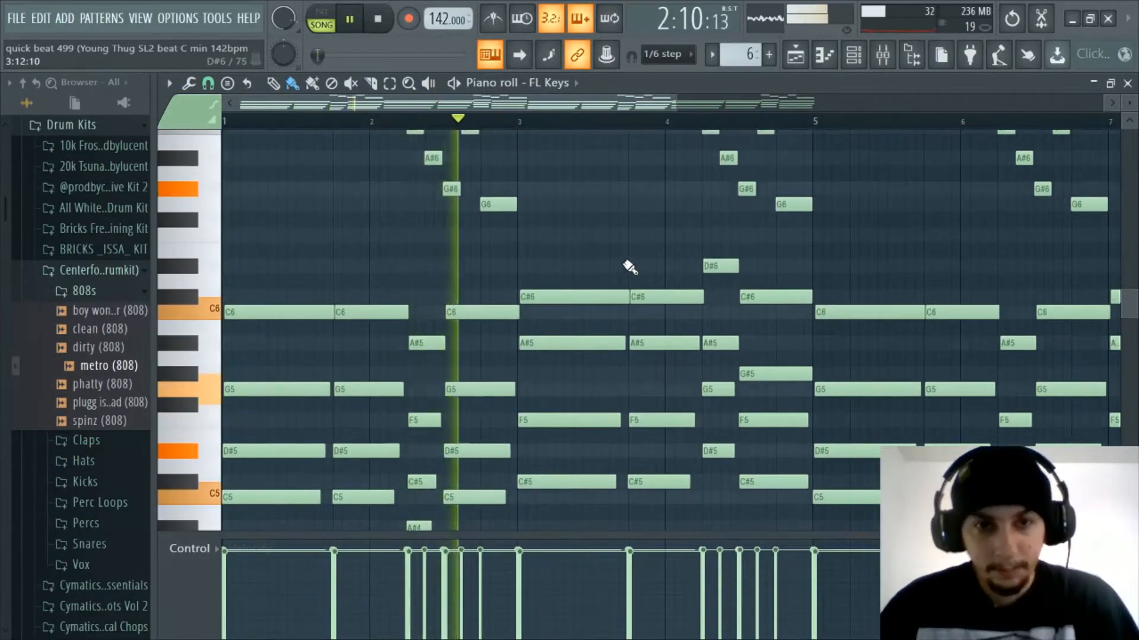
pyautogui.scroll(3, 630, 265)
pyautogui.scroll(3, 628, 265)
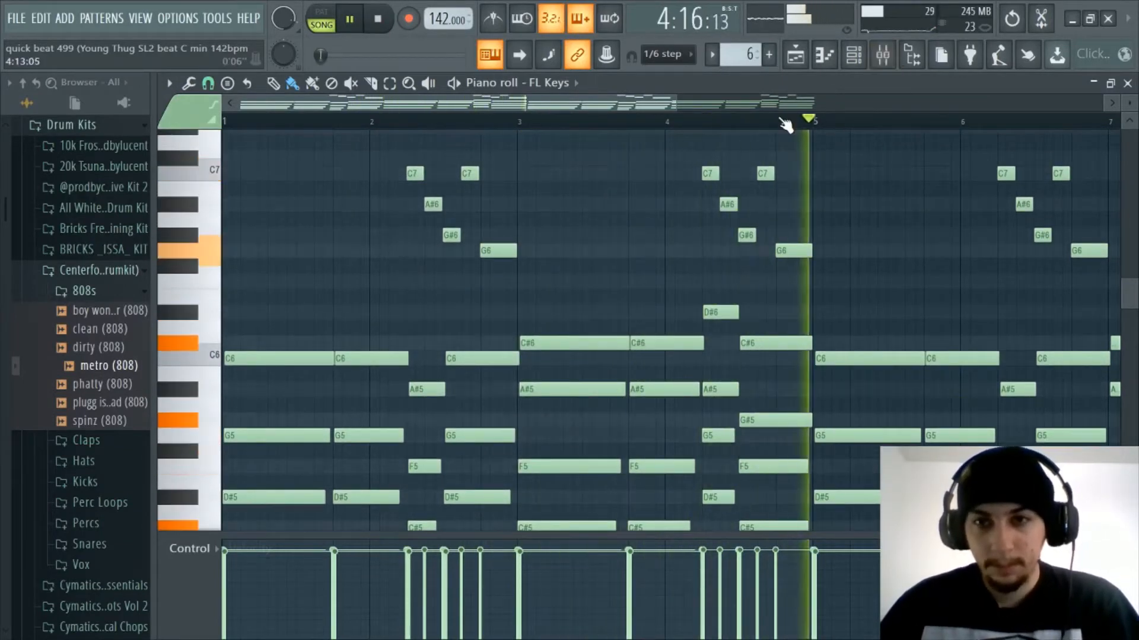
pyautogui.scroll(-1, 783, 123)
pyautogui.scroll(-1, 780, 124)
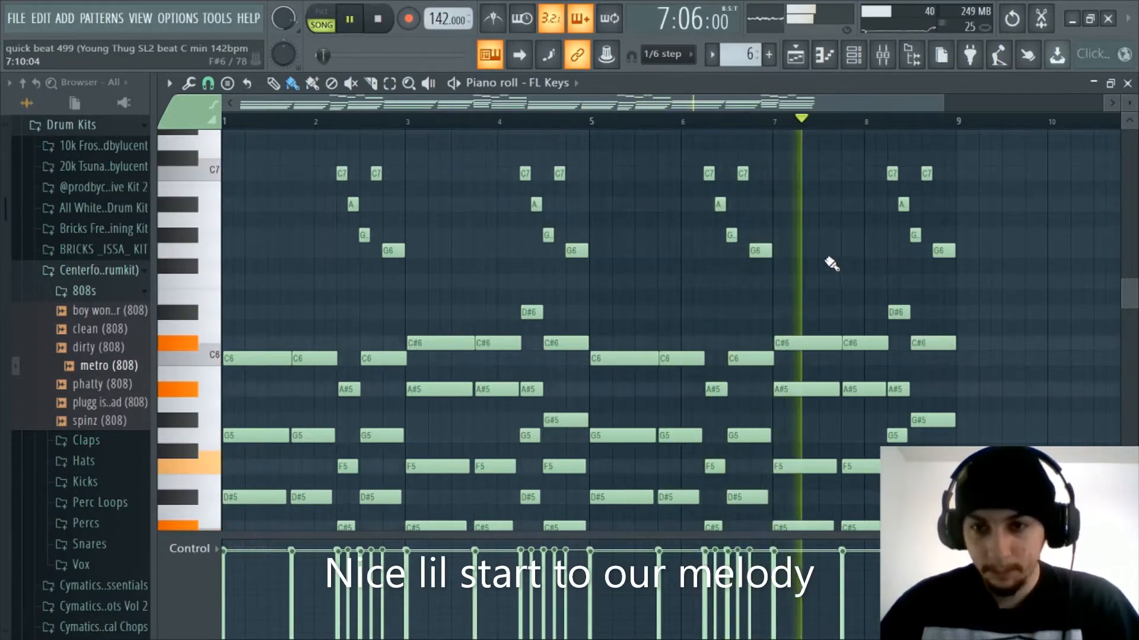
pyautogui.scroll(-3, 828, 264)
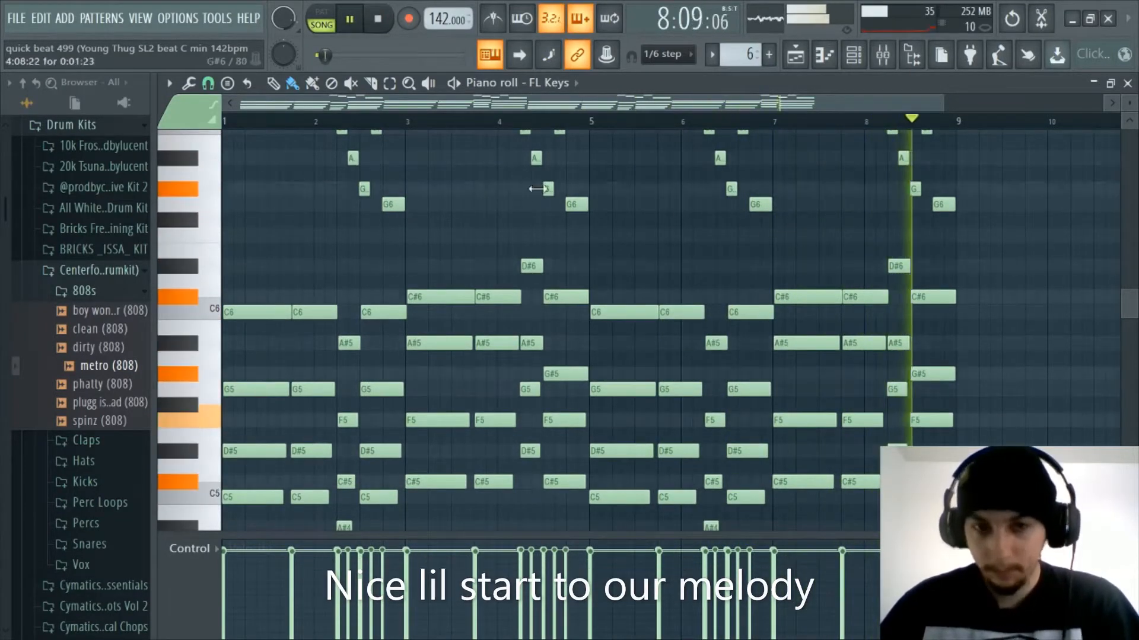
pyautogui.scroll(2, 433, 125)
pyautogui.scroll(1, 415, 105)
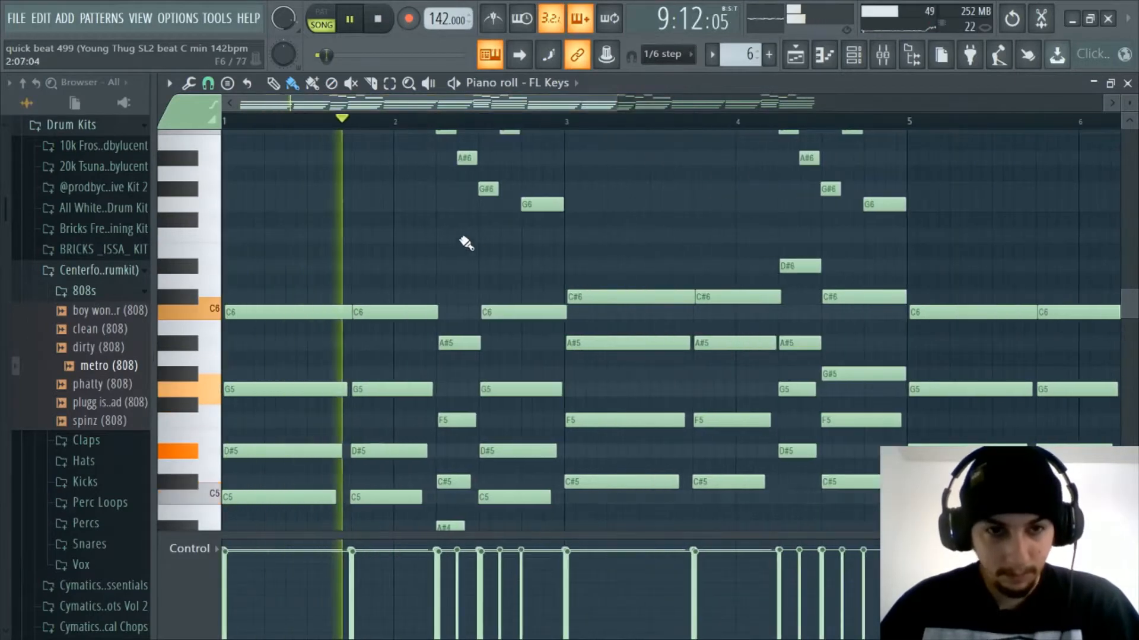
pyautogui.press('space')
pyautogui.scroll(-3, 382, 319)
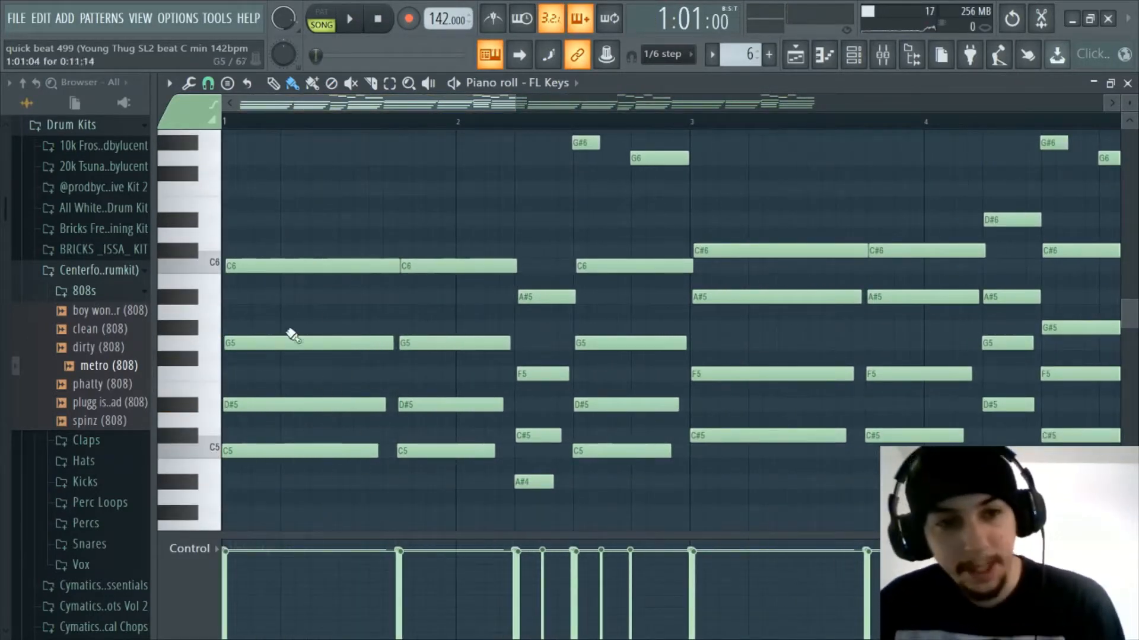
# Examine the staggered note starts of the strummed FL Keys chords in the first bars.
pyautogui.scroll(1, 287, 124)
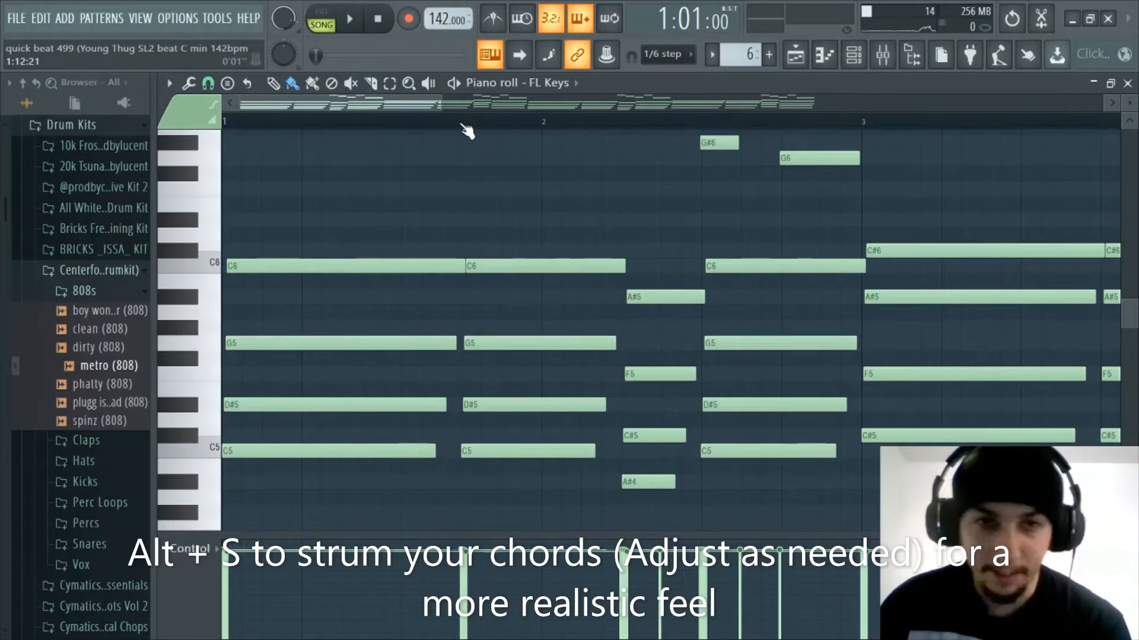
pyautogui.scroll(-1, 467, 130)
pyautogui.scroll(-4, 462, 124)
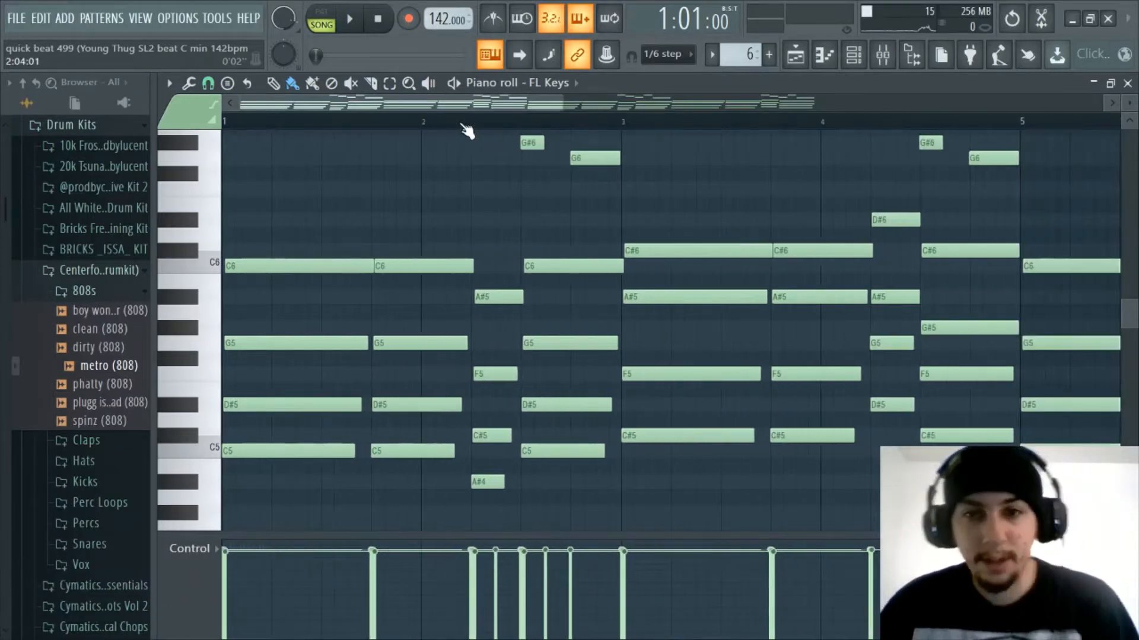
pyautogui.scroll(4, 462, 123)
pyautogui.moveTo(464, 105); pyautogui.dragTo(255, 117)
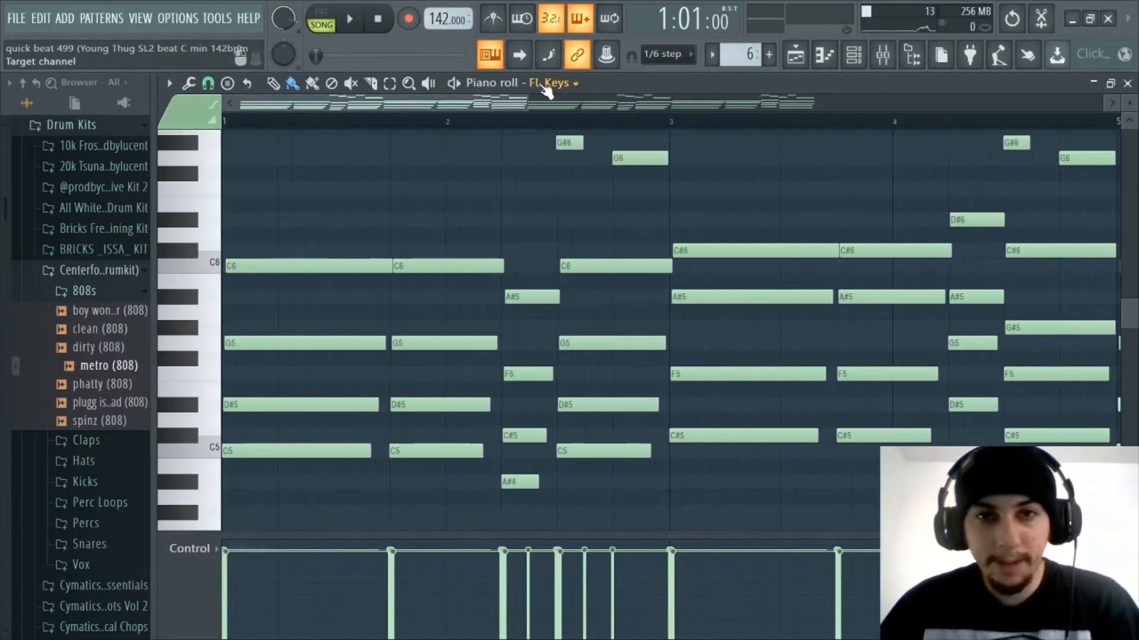
# Open the Cymatics - INSTR Clean Guitar One Shot - C notes of pattern 9 in the piano roll and solo mixer track Insert 11.
pyautogui.click(783, 59)
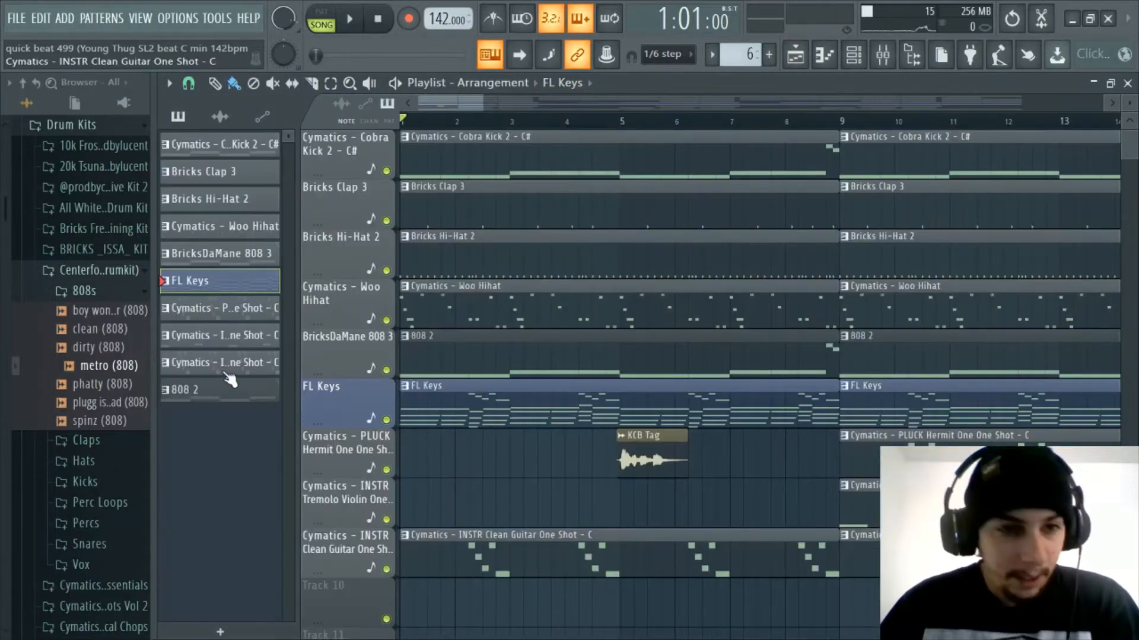
pyautogui.click(825, 58)
pyautogui.click(557, 83)
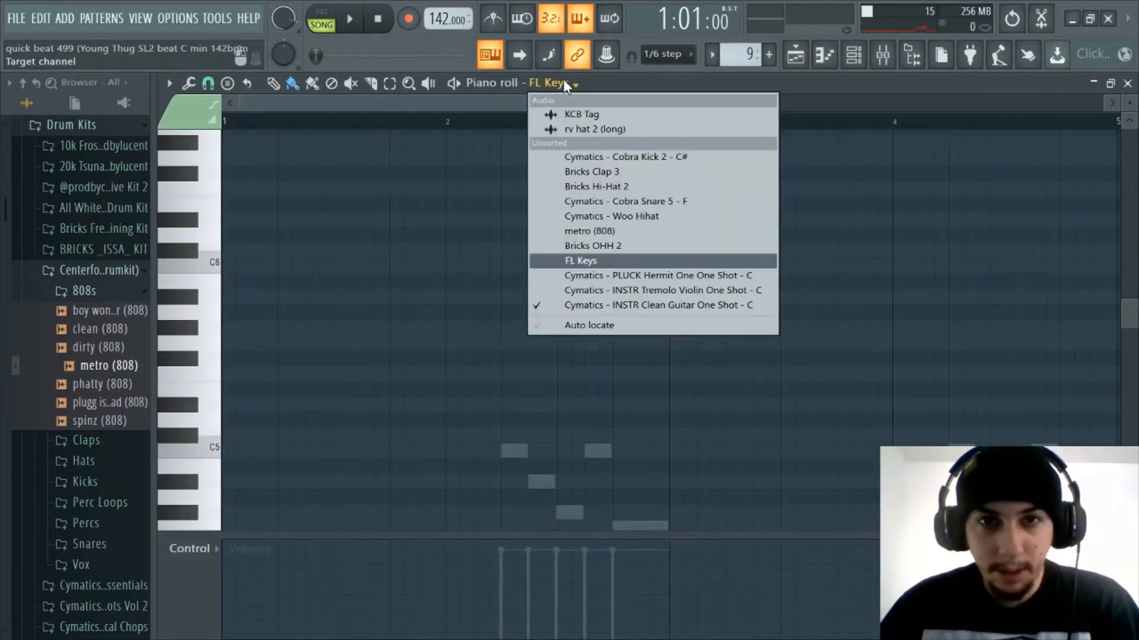
pyautogui.click(606, 306)
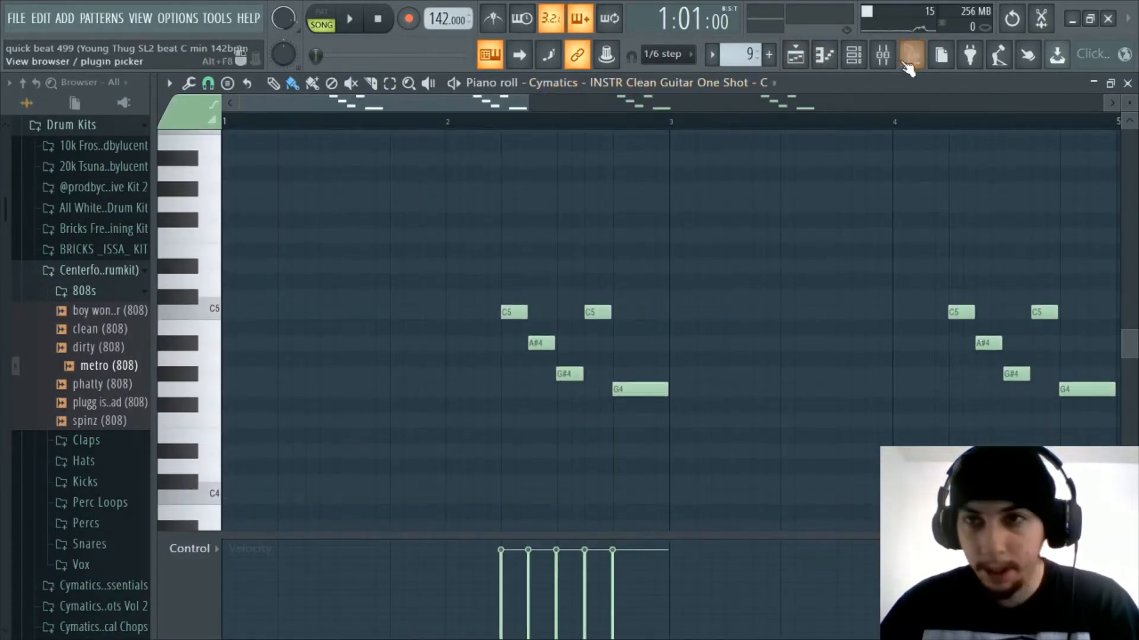
pyautogui.click(882, 55)
pyautogui.click(769, 264)
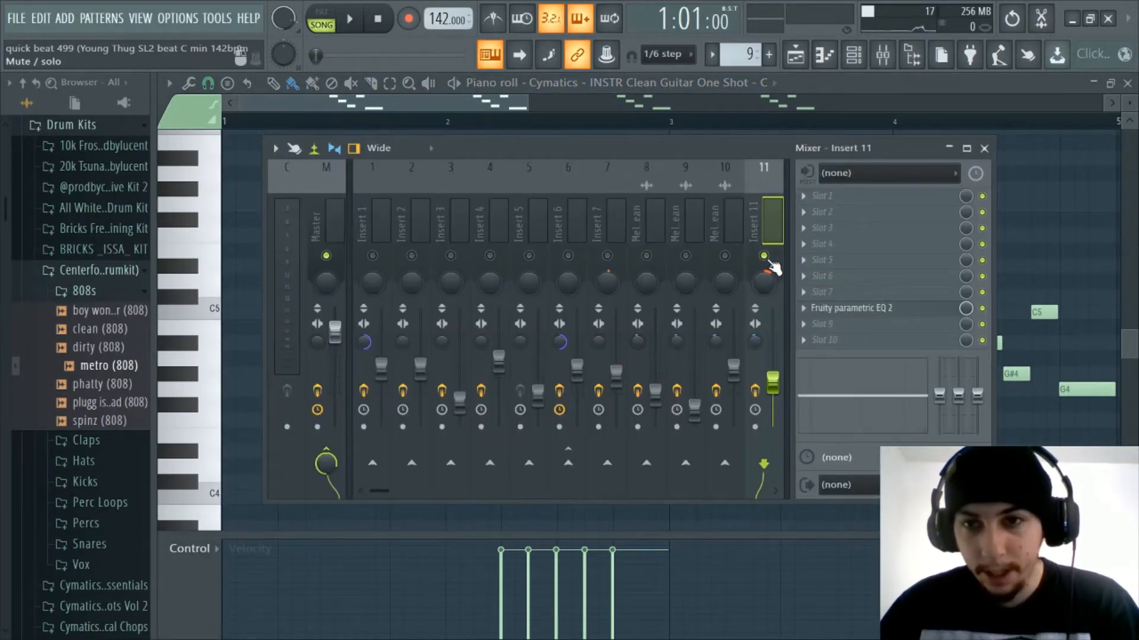
# Select mixer track 10, Melody Bus-Clean, check the channel rack, and return to the clean guitar's piano roll.
pyautogui.click(725, 225)
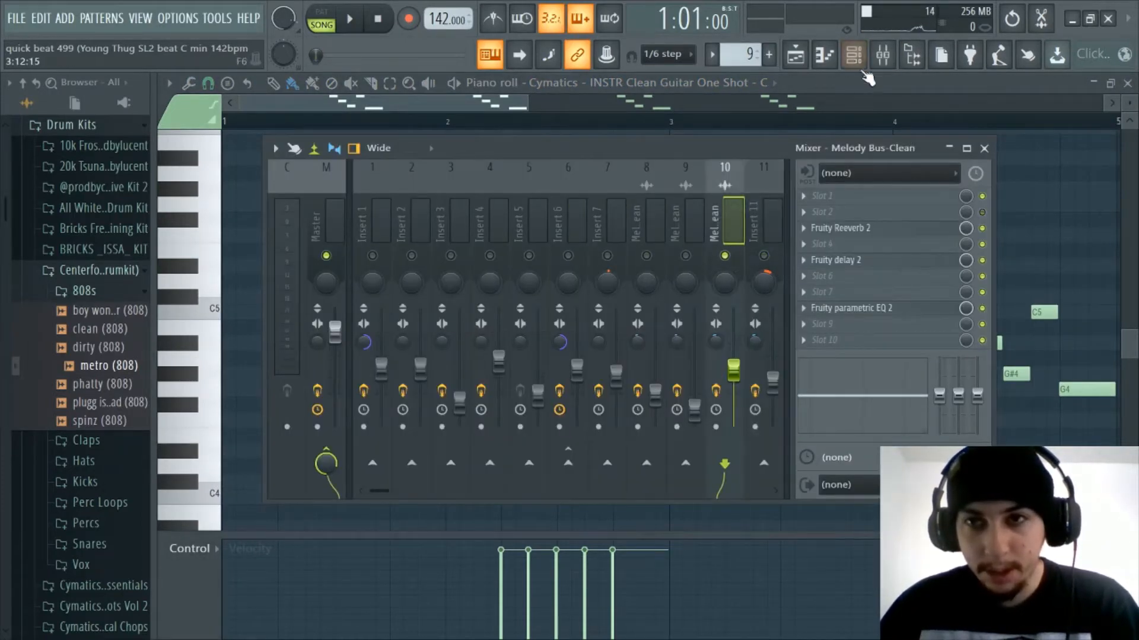
pyautogui.click(854, 57)
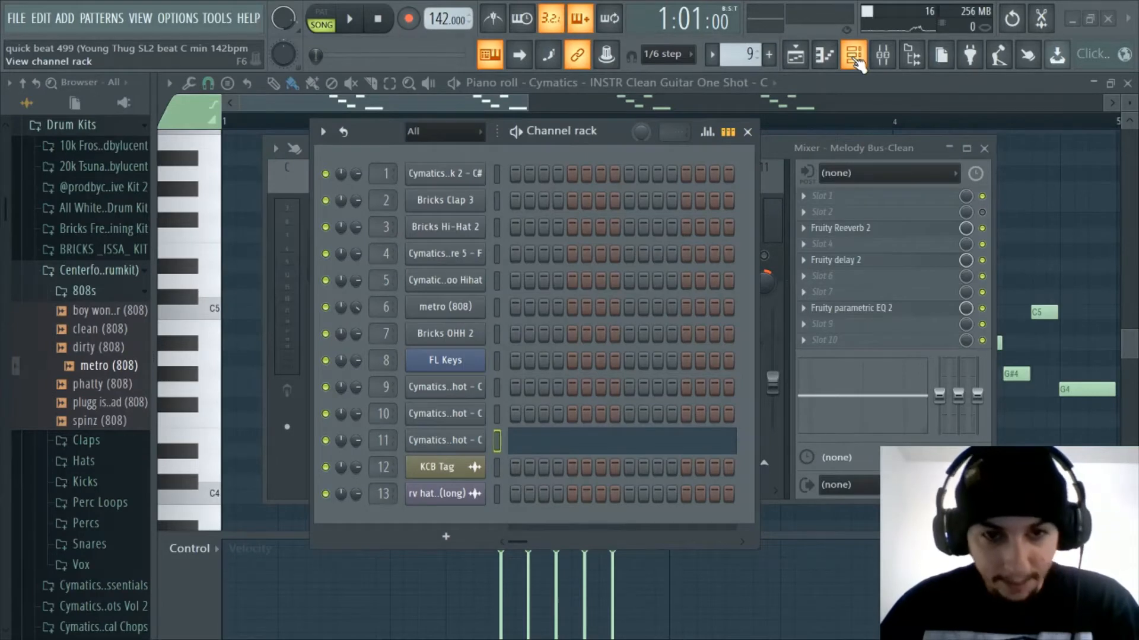
pyautogui.click(854, 57)
pyautogui.click(824, 56)
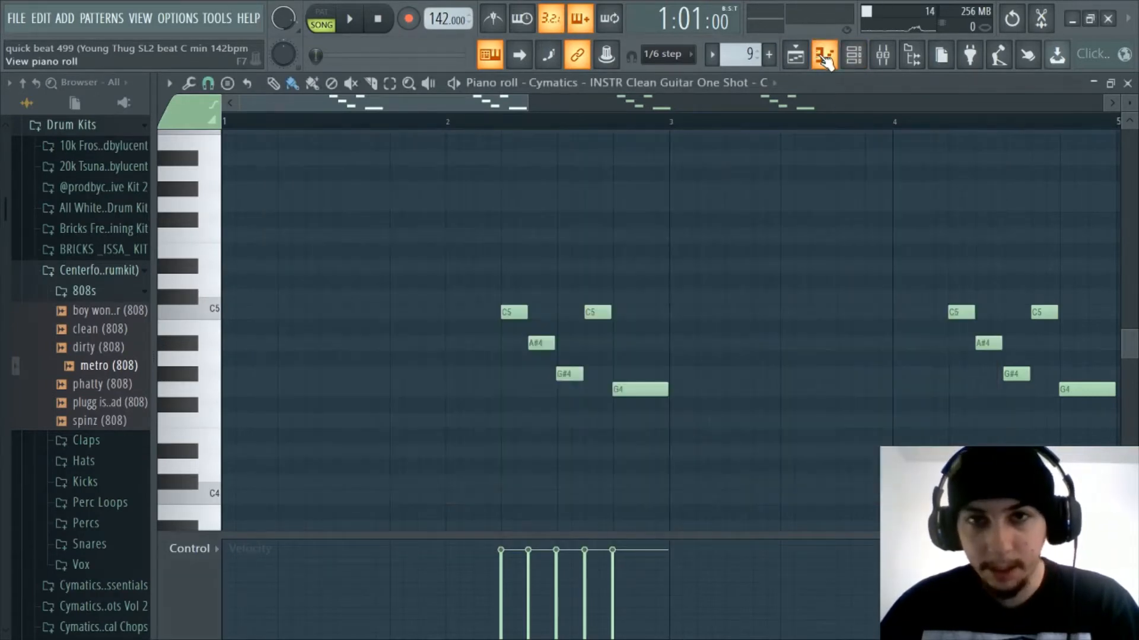
# Play the clean guitar melody from bar 1 in the piano roll and stop playback.
pyautogui.press('space')
pyautogui.scroll(-2, 542, 140)
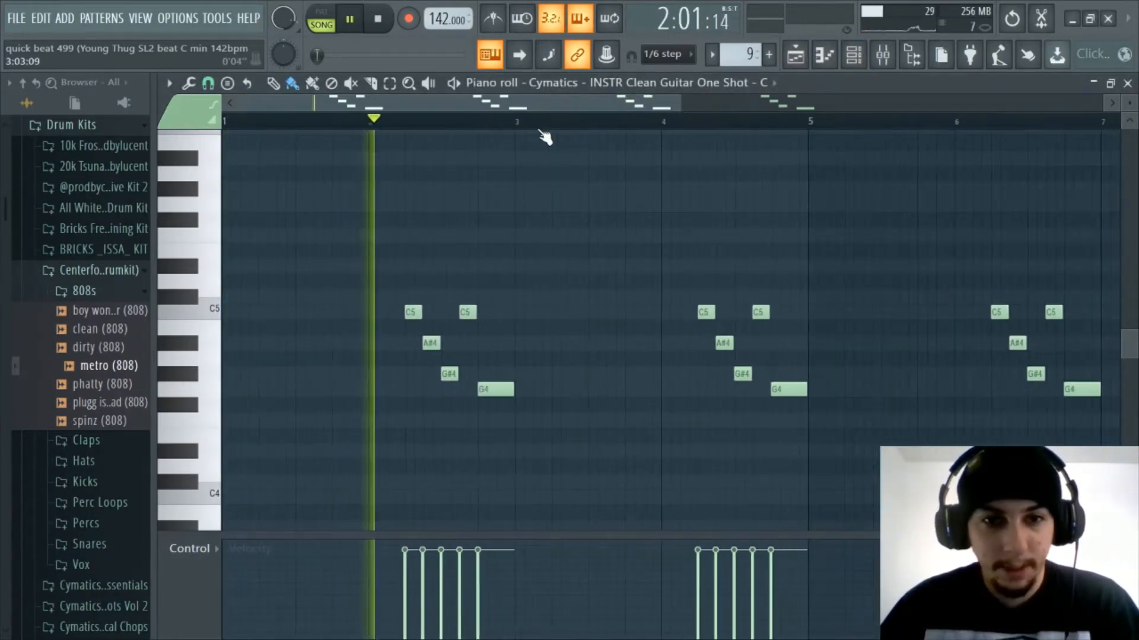
pyautogui.scroll(2, 436, 114)
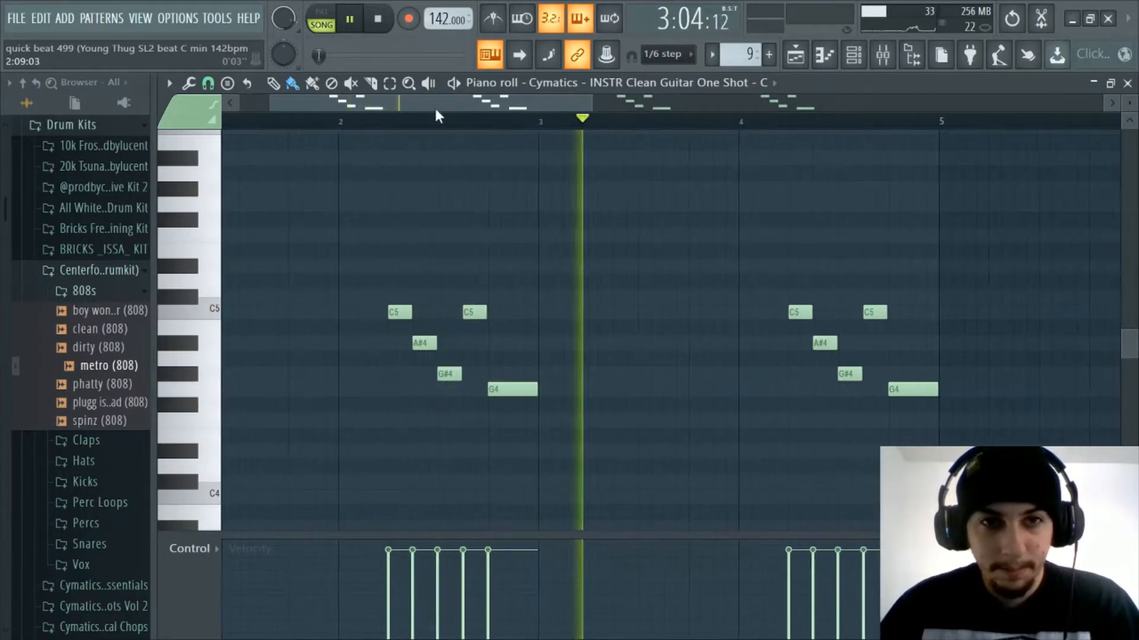
pyautogui.press('space')
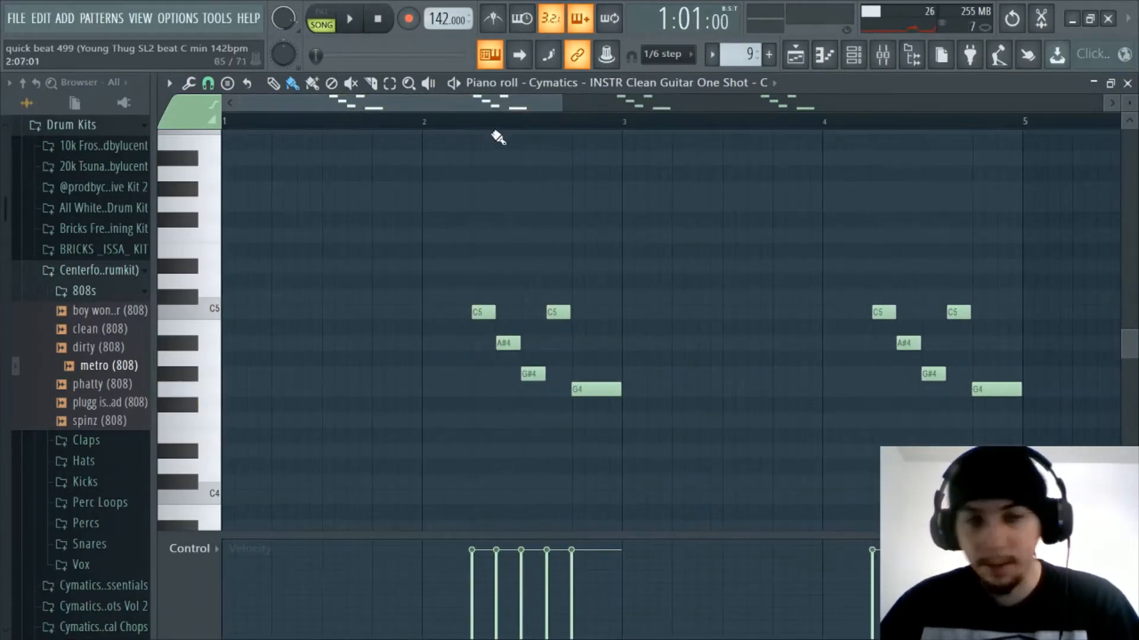
# Open the Cymatics - INSTR Tremolo Violin One Shot - C notes of pattern 8 in the piano roll.
pyautogui.click(797, 59)
pyautogui.click(226, 336)
pyautogui.click(824, 56)
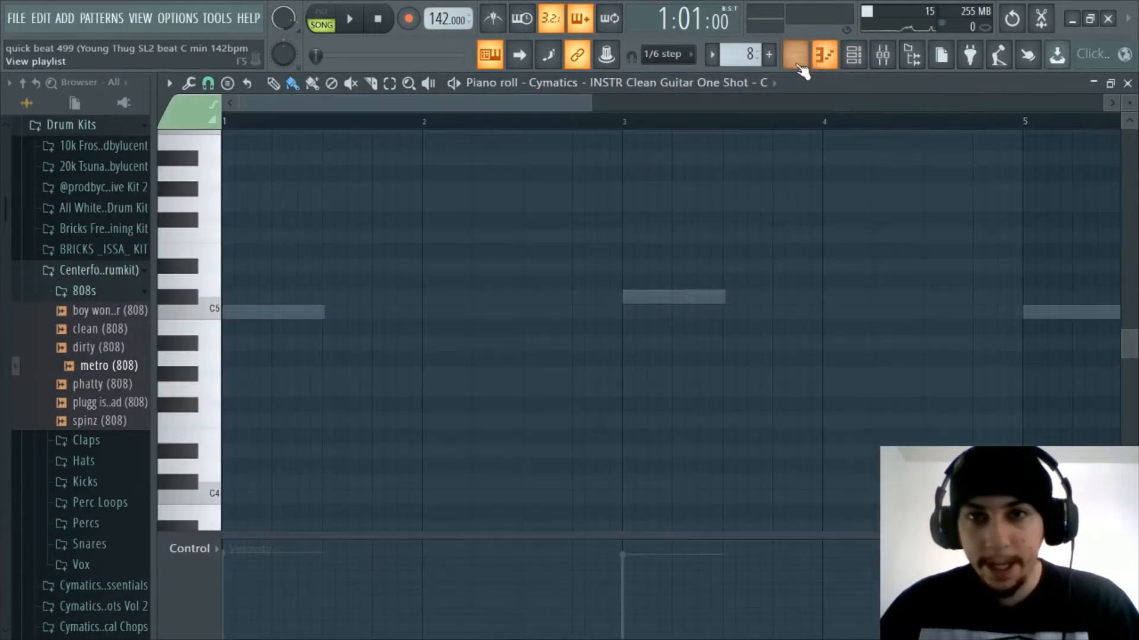
pyautogui.click(697, 83)
pyautogui.click(649, 291)
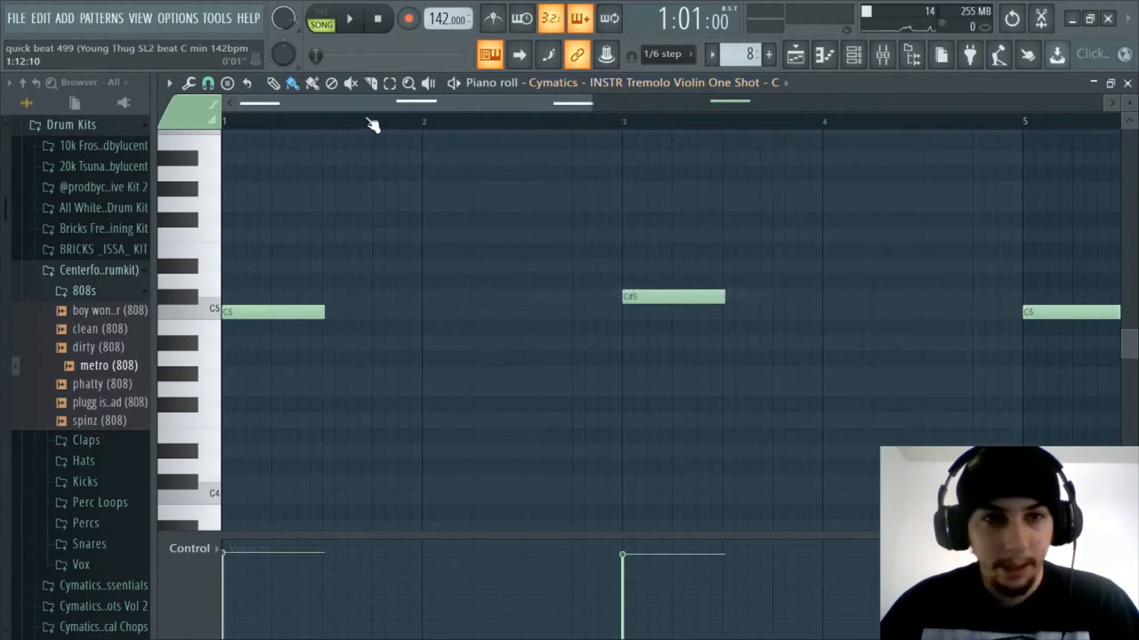
pyautogui.scroll(3, 368, 112)
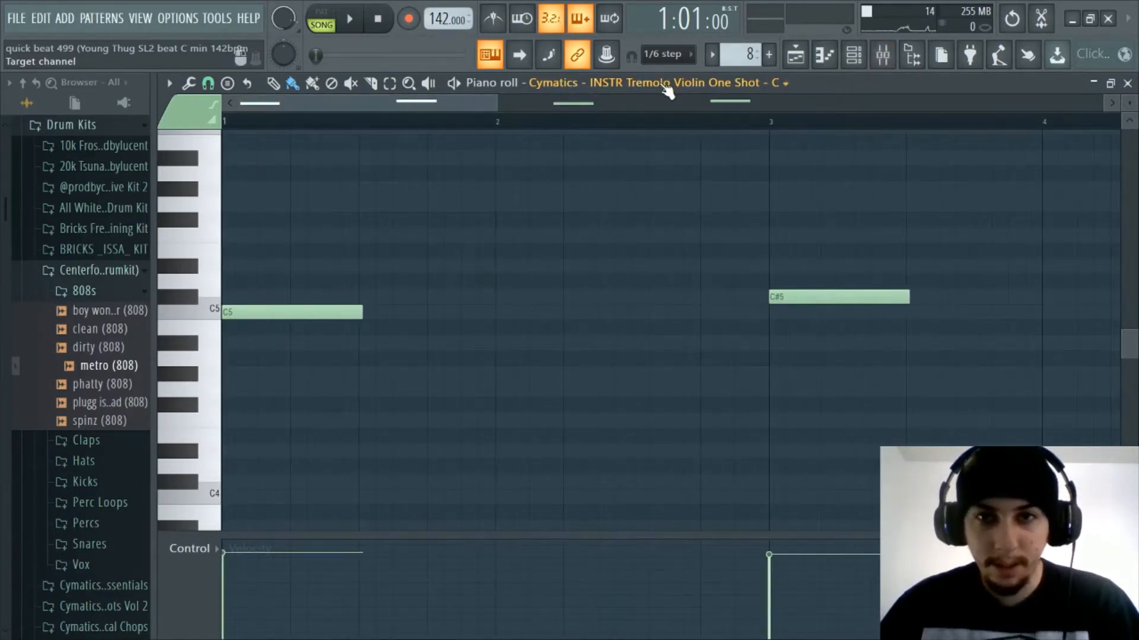
# Cancel the solo in the mixer so all tracks are active, and switch playback to pattern mode.
pyautogui.click(885, 56)
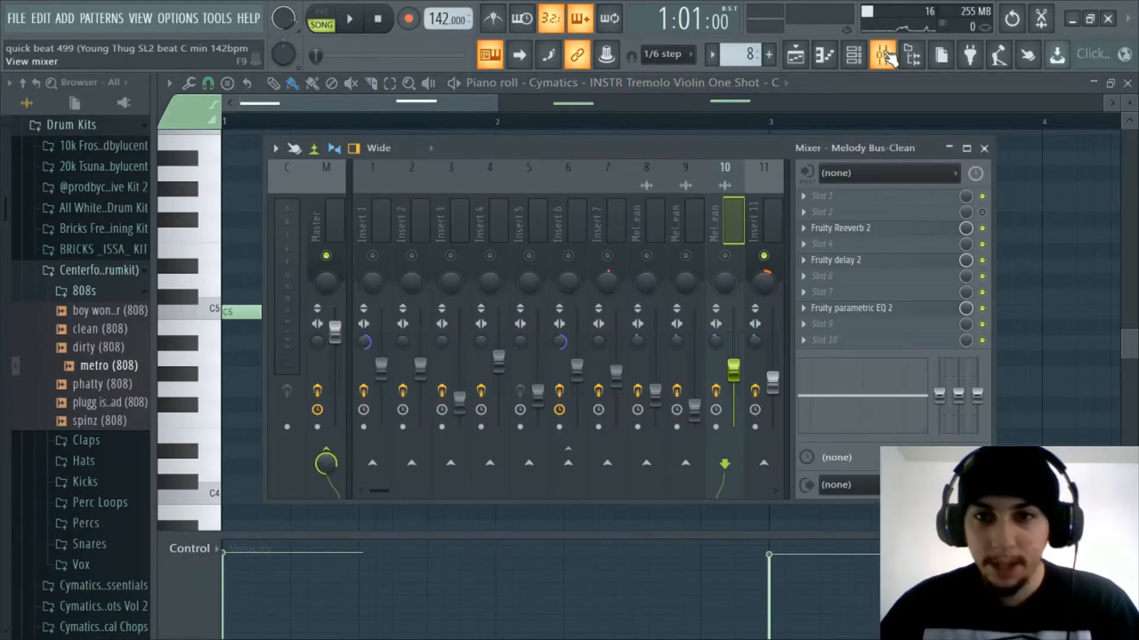
pyautogui.rightClick(725, 255)
pyautogui.rightClick(725, 255)
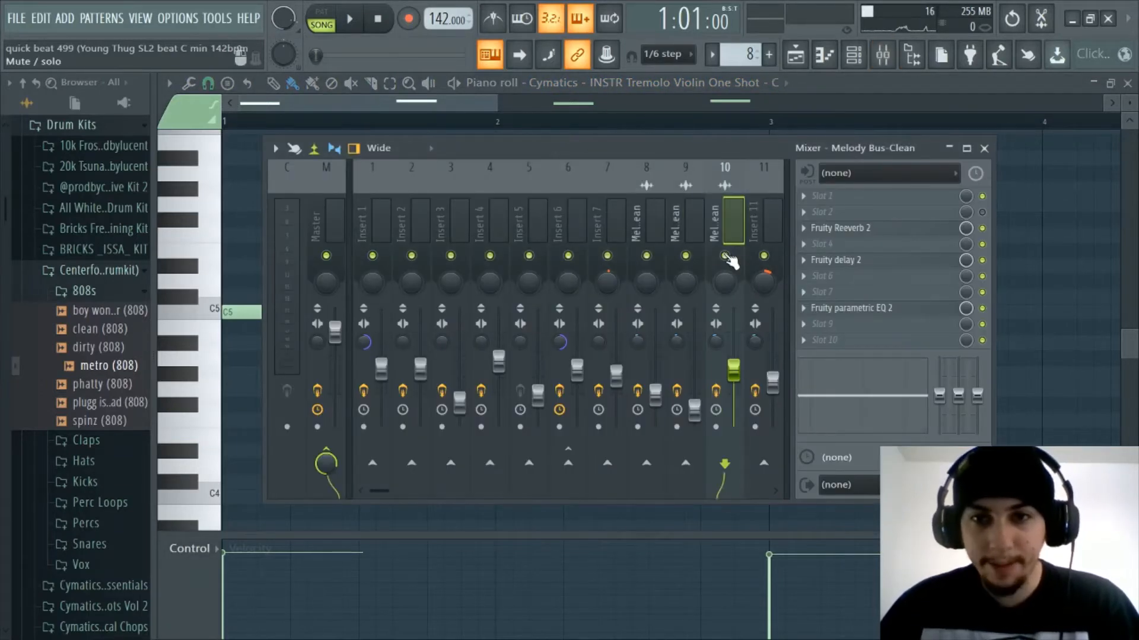
pyautogui.click(323, 13)
pyautogui.click(884, 55)
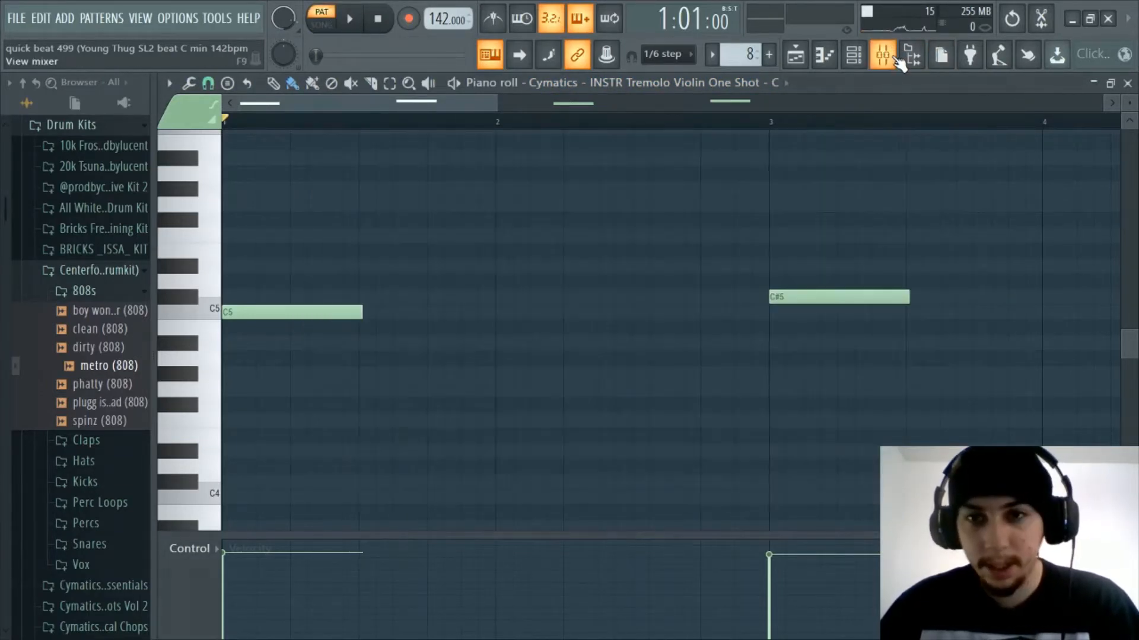
# Play the tremolo violin pattern while following its C5 and C#5 notes, and stop playback.
pyautogui.press('space')
pyautogui.scroll(-3, 622, 132)
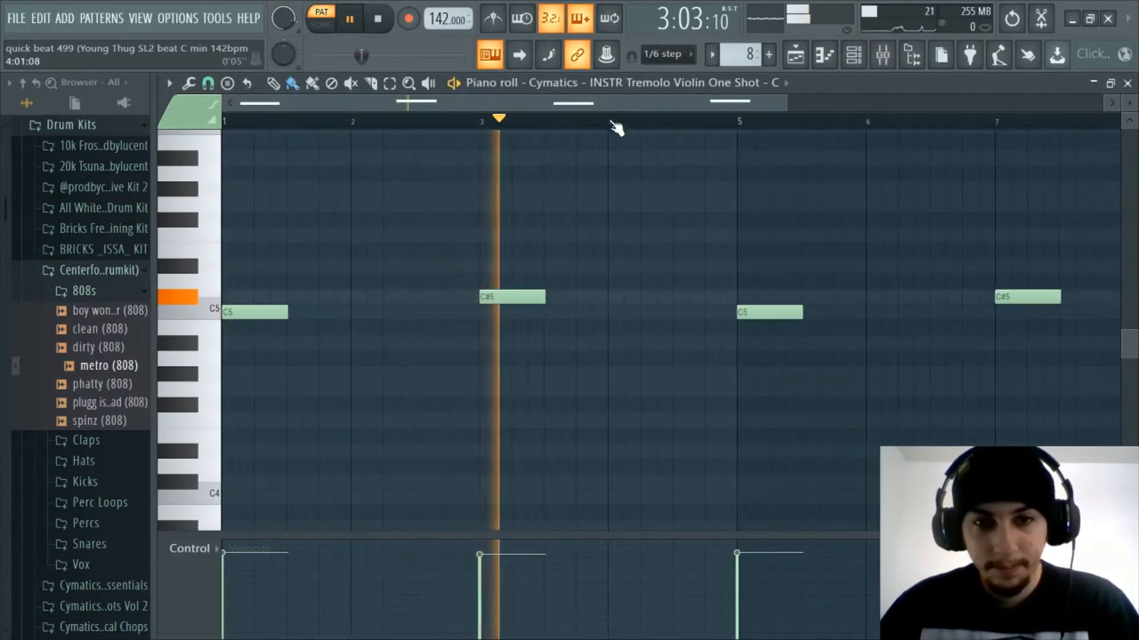
pyautogui.scroll(-3, 617, 127)
pyautogui.moveTo(598, 104); pyautogui.dragTo(384, 109)
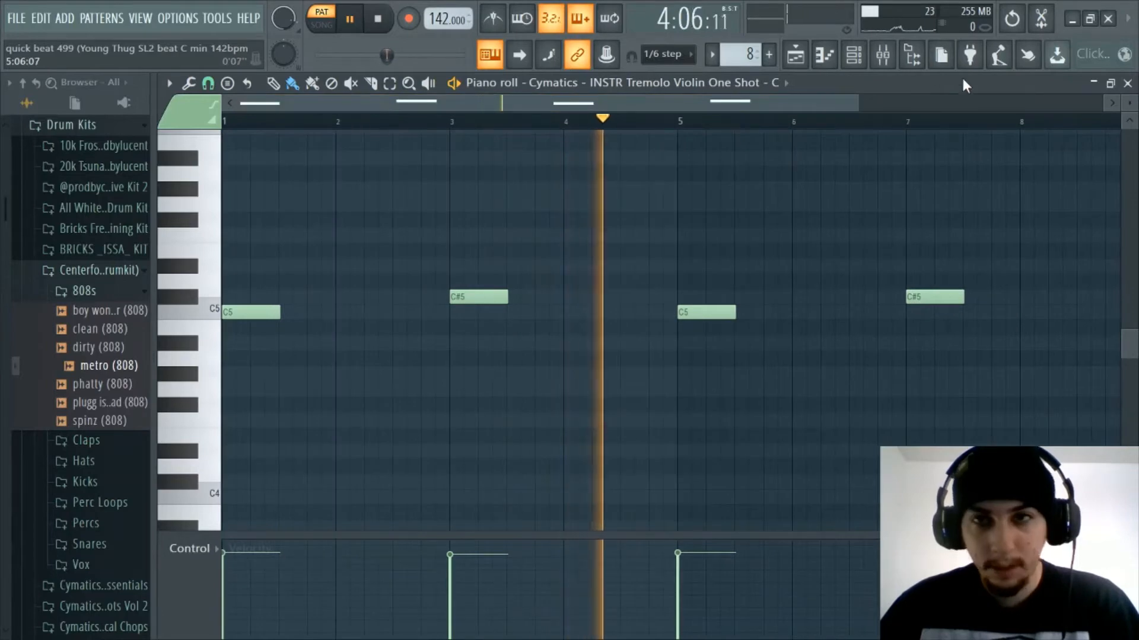
pyautogui.click(855, 55)
pyautogui.click(862, 53)
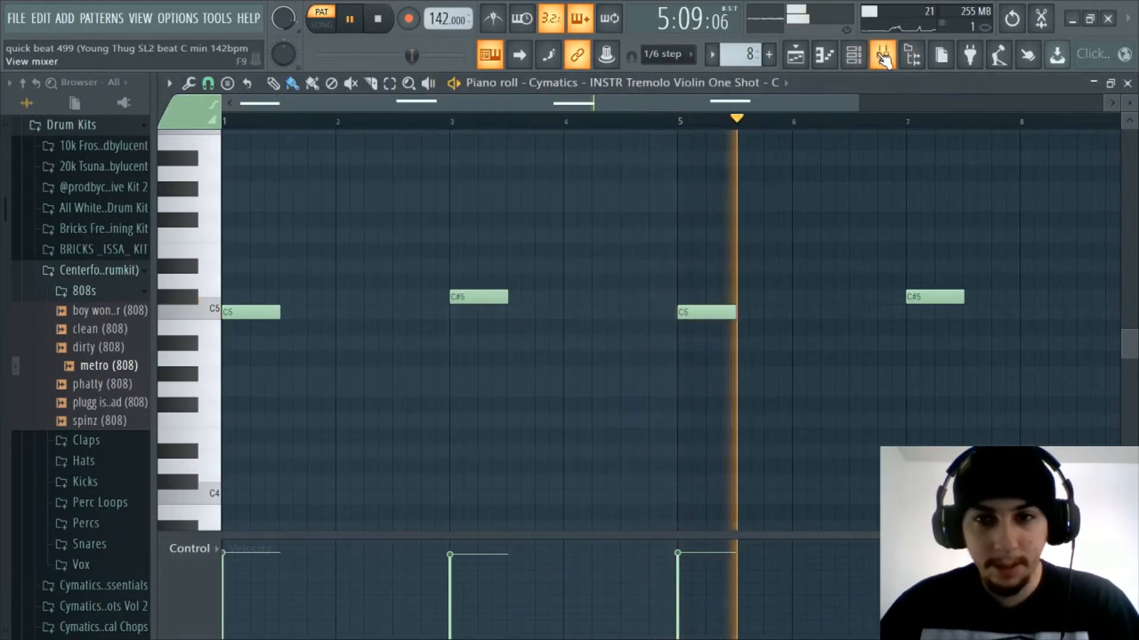
pyautogui.scroll(3, 469, 113)
pyautogui.moveTo(429, 104); pyautogui.dragTo(384, 106)
pyautogui.press('space')
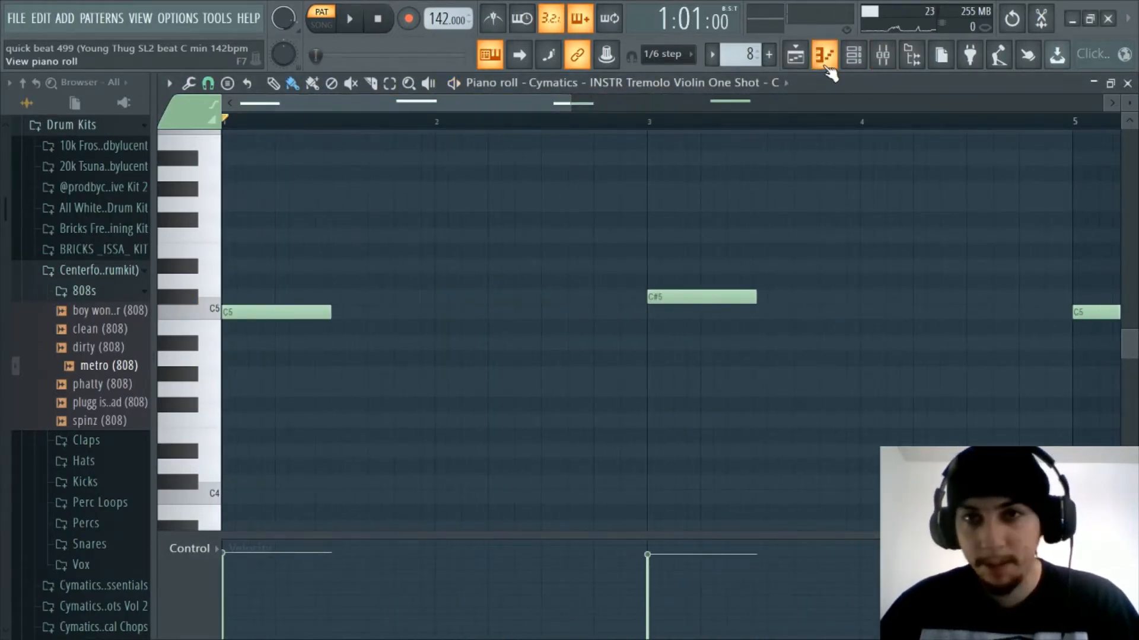
# Open the Cymatics - PLUCK Hermit One One Shot - C notes of pattern 7 in the piano roll.
pyautogui.click(824, 62)
pyautogui.click(824, 62)
pyautogui.click(685, 90)
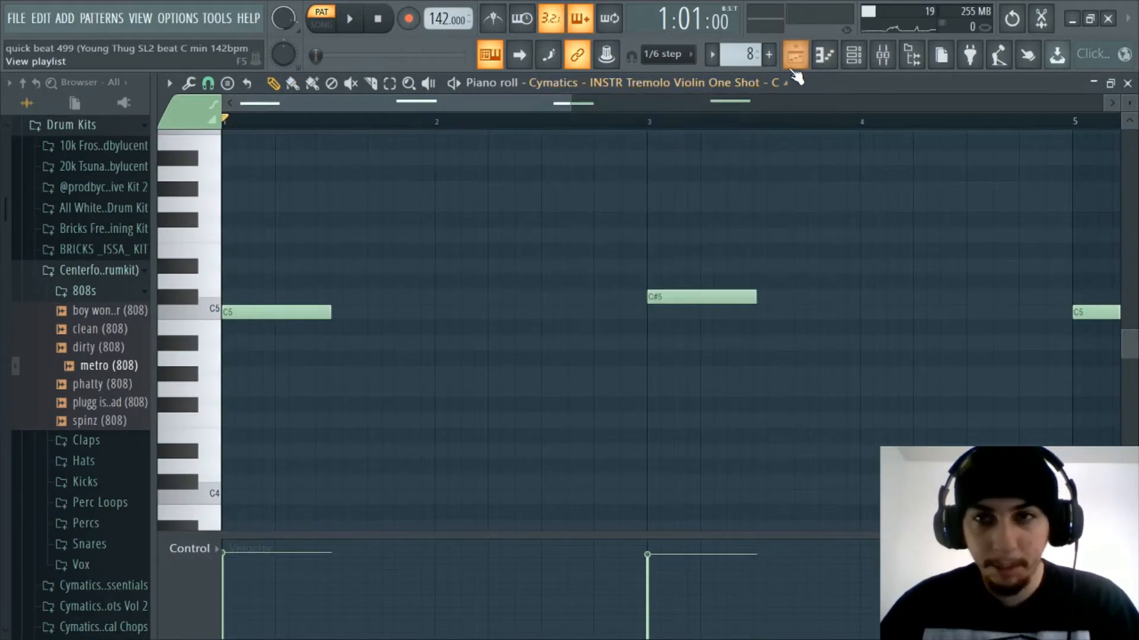
pyautogui.click(795, 54)
pyautogui.click(232, 314)
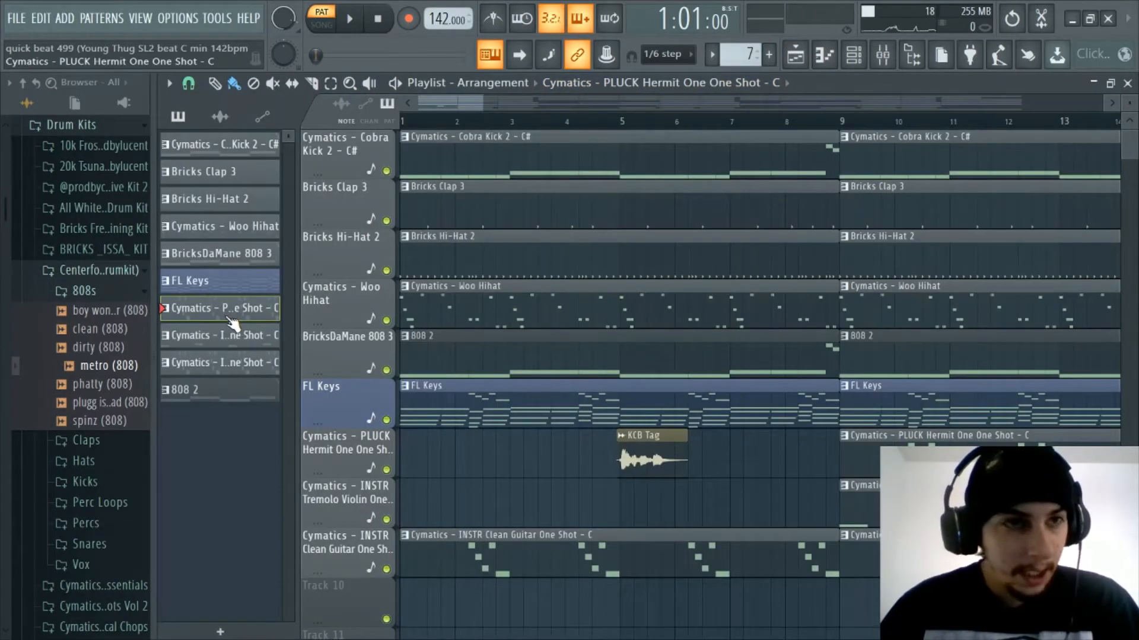
pyautogui.click(824, 57)
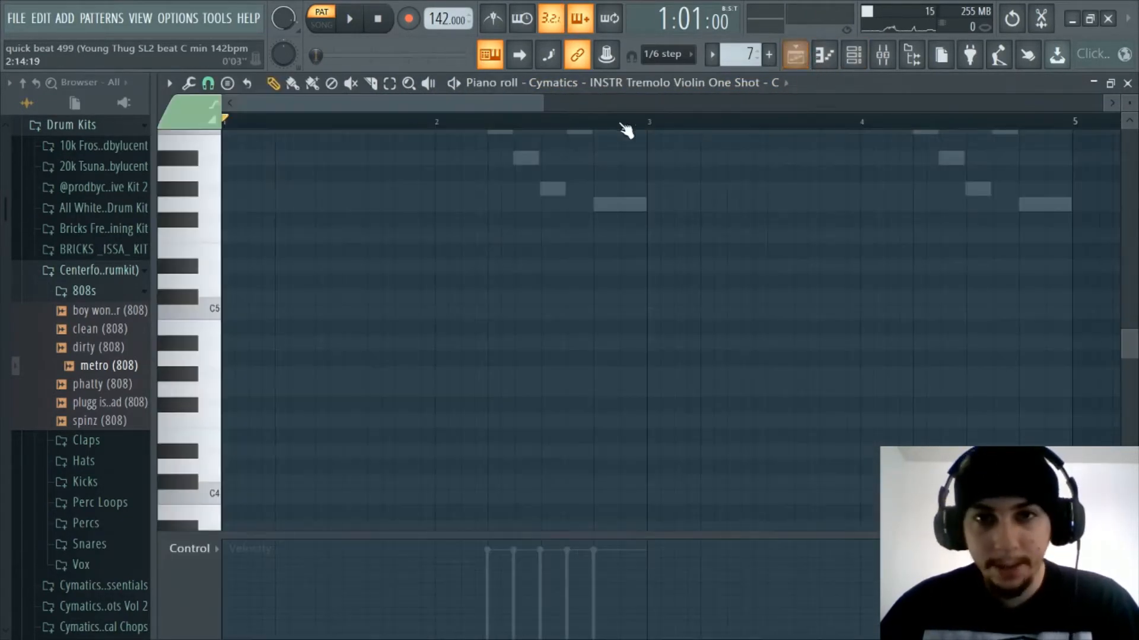
pyautogui.click(682, 89)
pyautogui.click(668, 276)
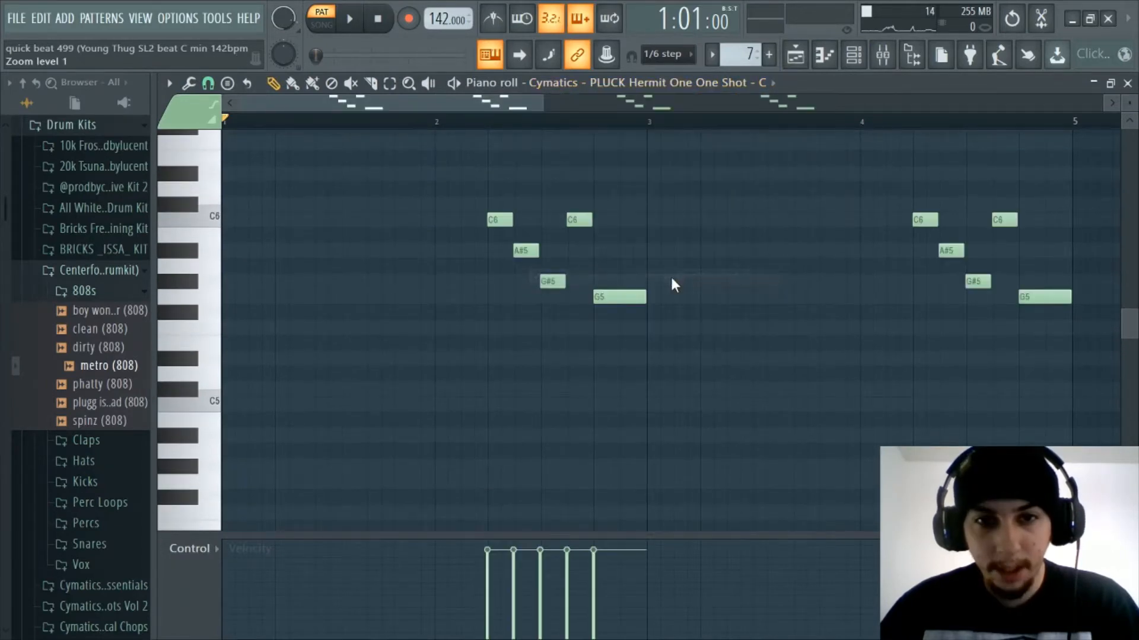
pyautogui.moveTo(442, 102); pyautogui.dragTo(452, 101)
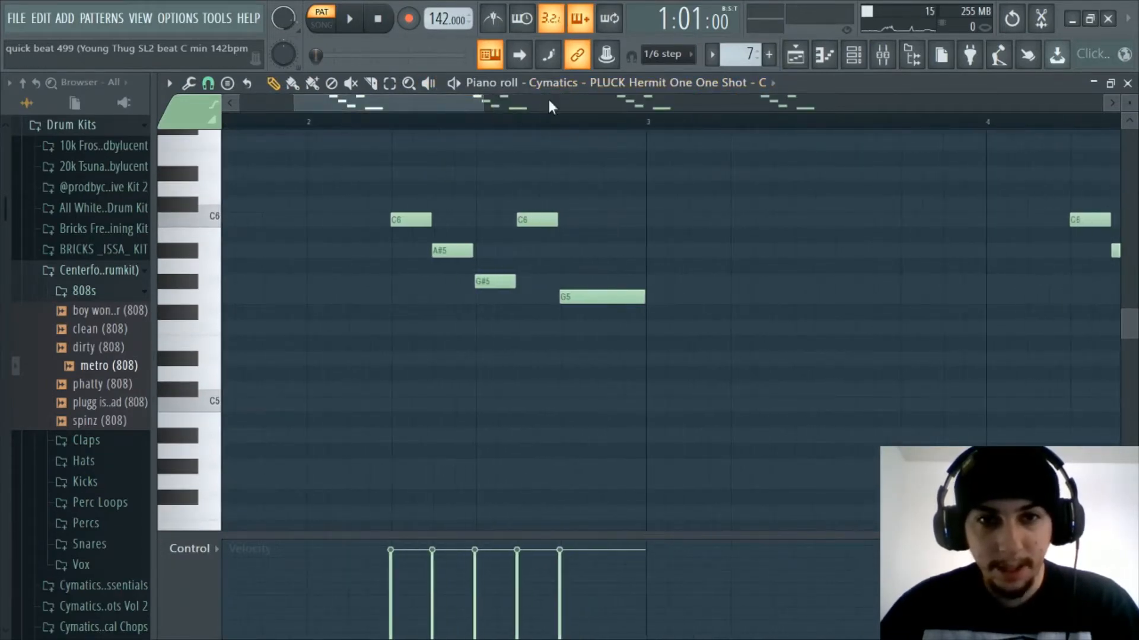
# Open the PLUCK Hermit channel's sampler settings, audition its sample from the waveform, and close the settings.
pyautogui.click(856, 59)
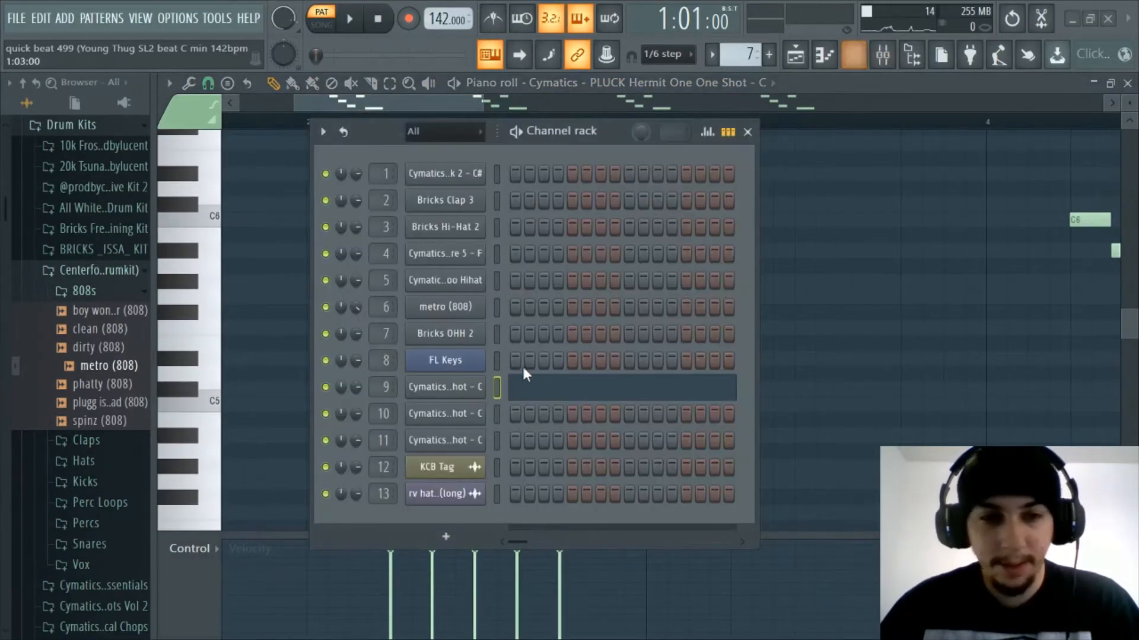
pyautogui.click(443, 387)
pyautogui.click(854, 54)
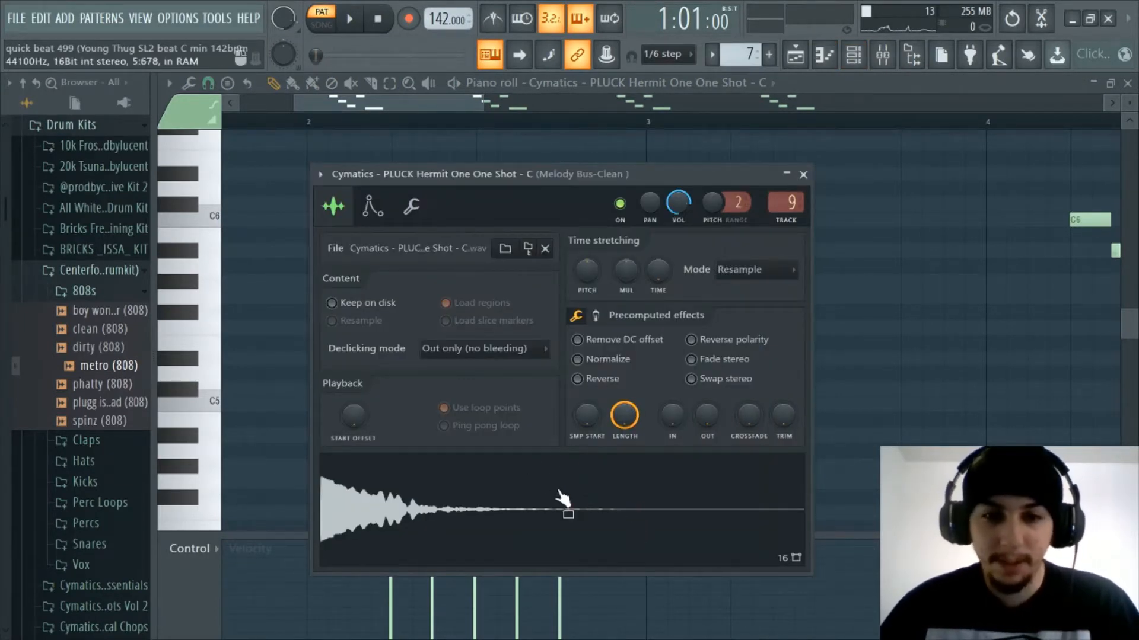
pyautogui.click(537, 514)
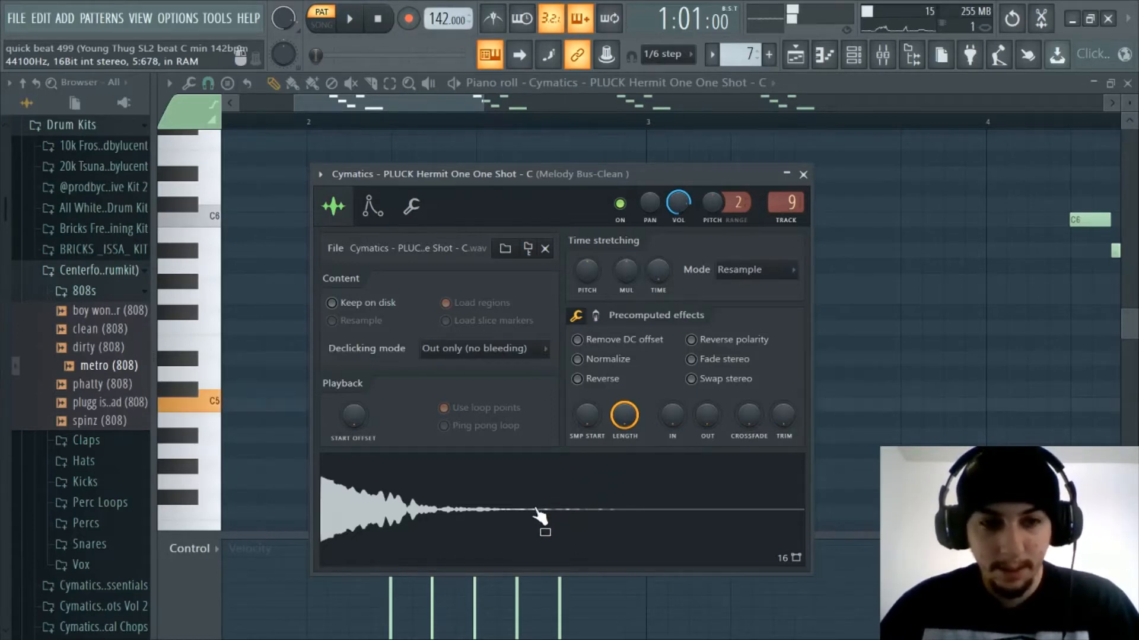
pyautogui.click(802, 175)
# Play the pluck pattern, check its Melody Bus-Clean track 9 in the mixer, and stop playback.
pyautogui.scroll(-3, 508, 122)
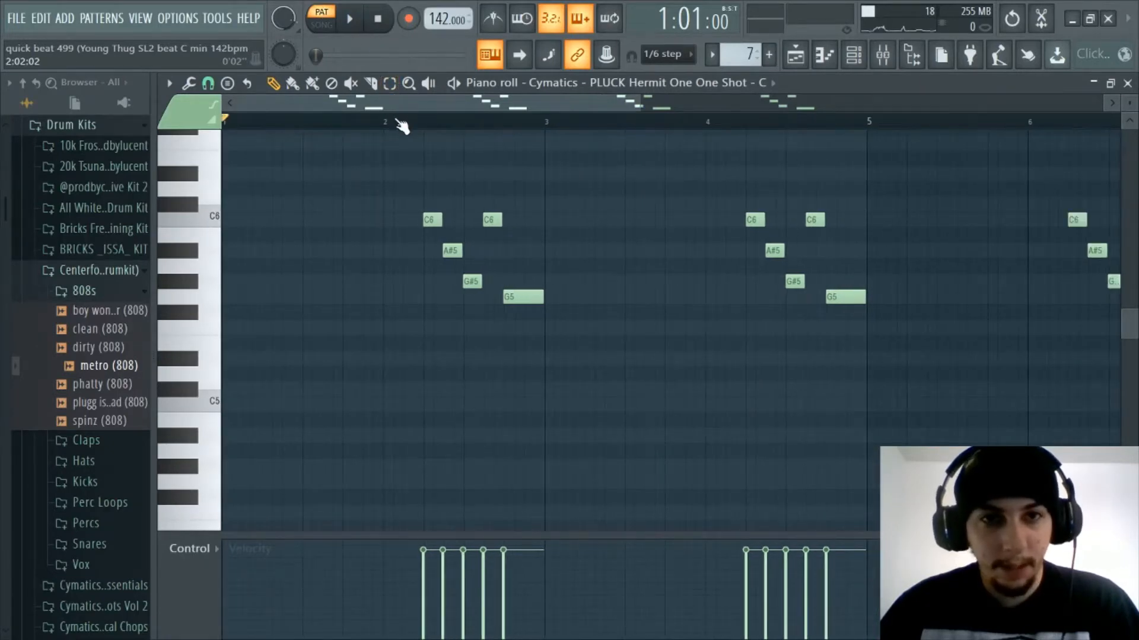
pyautogui.scroll(-1, 401, 124)
pyautogui.press('space')
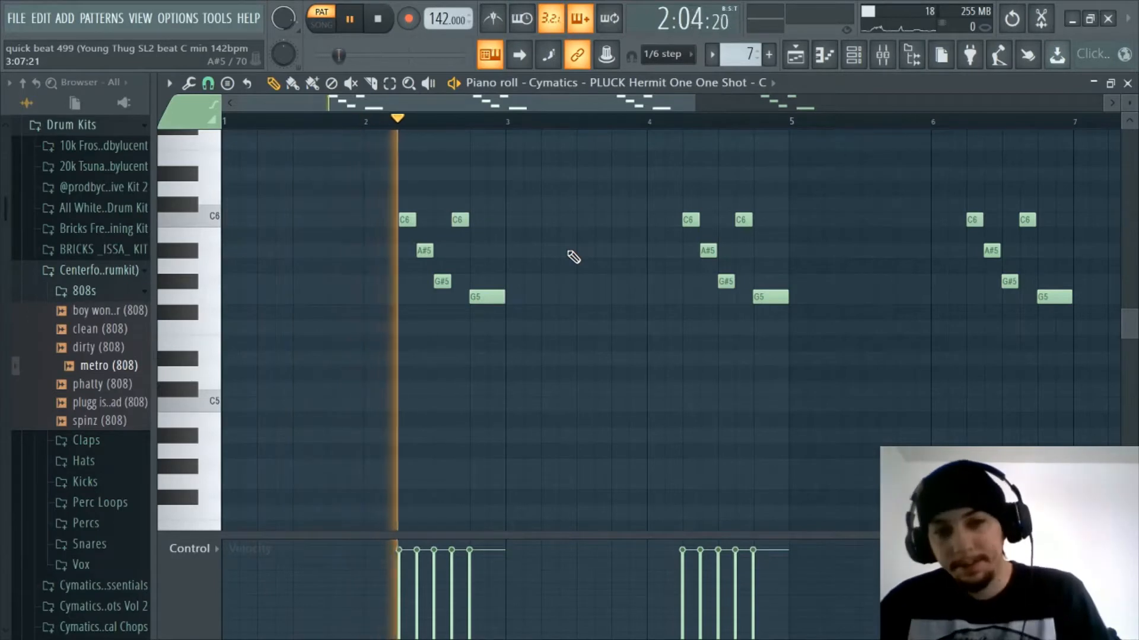
pyautogui.click(883, 55)
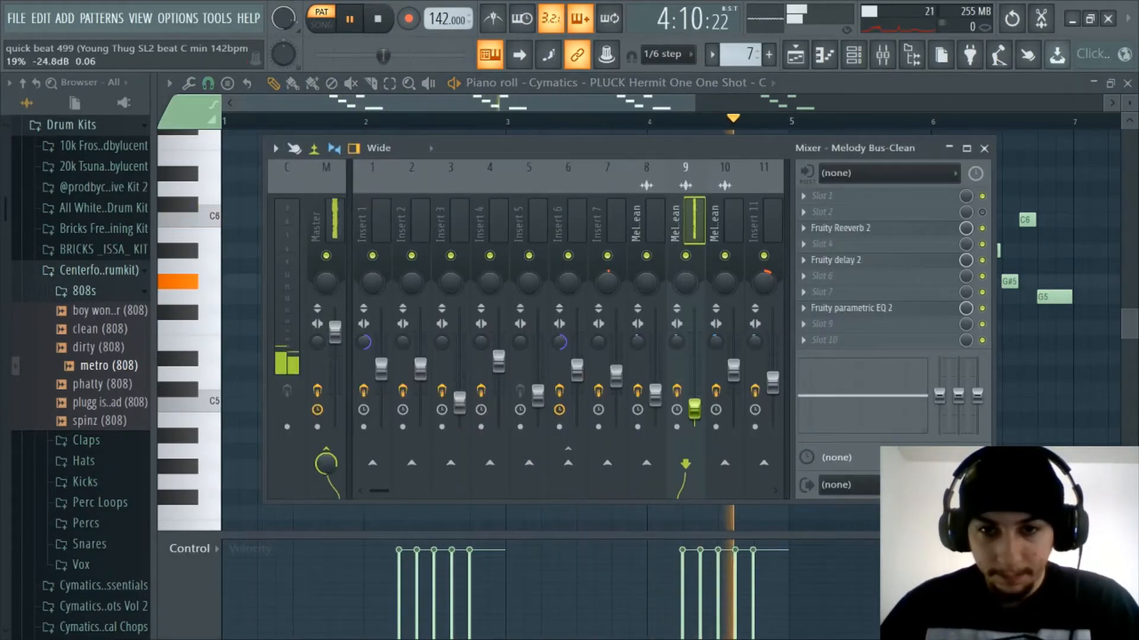
pyautogui.click(883, 55)
pyautogui.scroll(-4, 593, 130)
pyautogui.press('space')
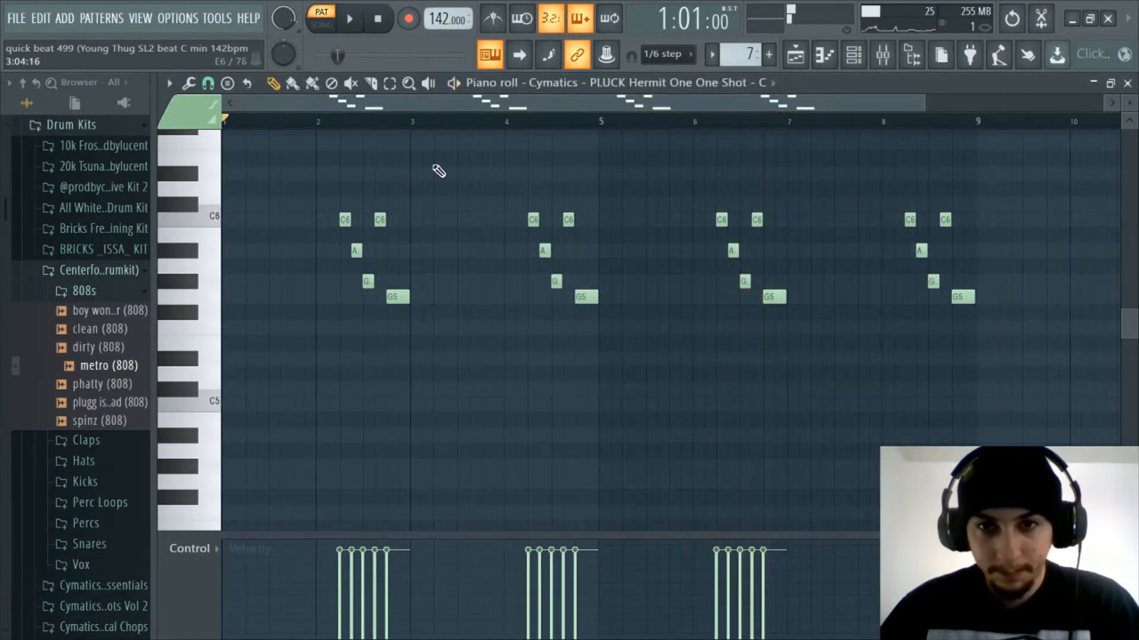
pyautogui.scroll(4, 377, 112)
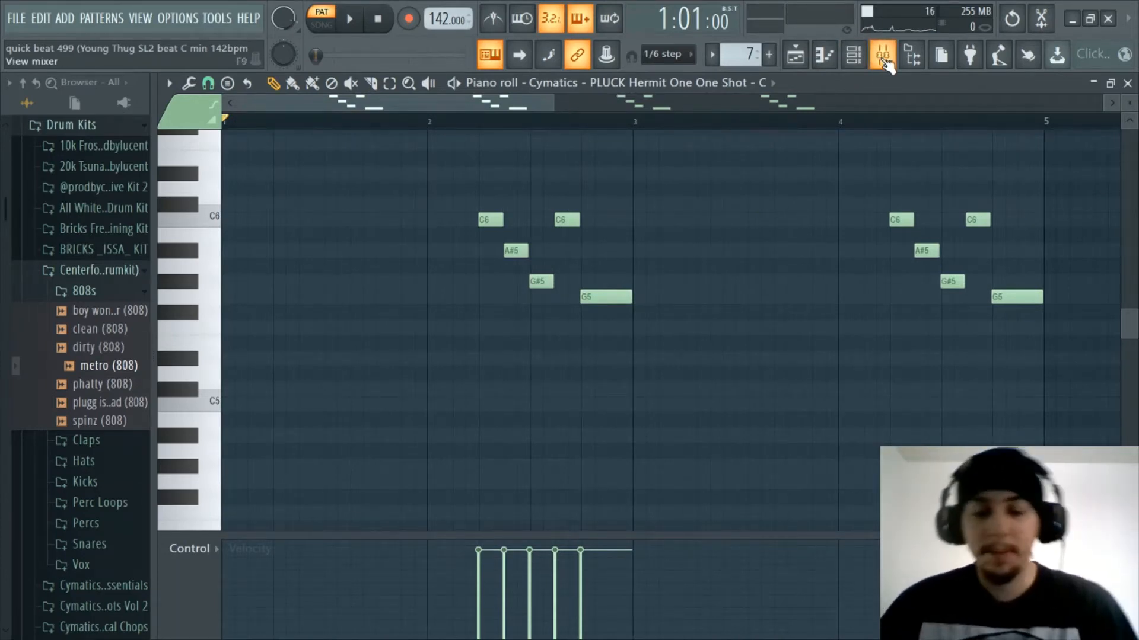
# Show the playlist in song mode and place the playback position at bar 9.
pyautogui.click(795, 55)
pyautogui.scroll(-3, 481, 126)
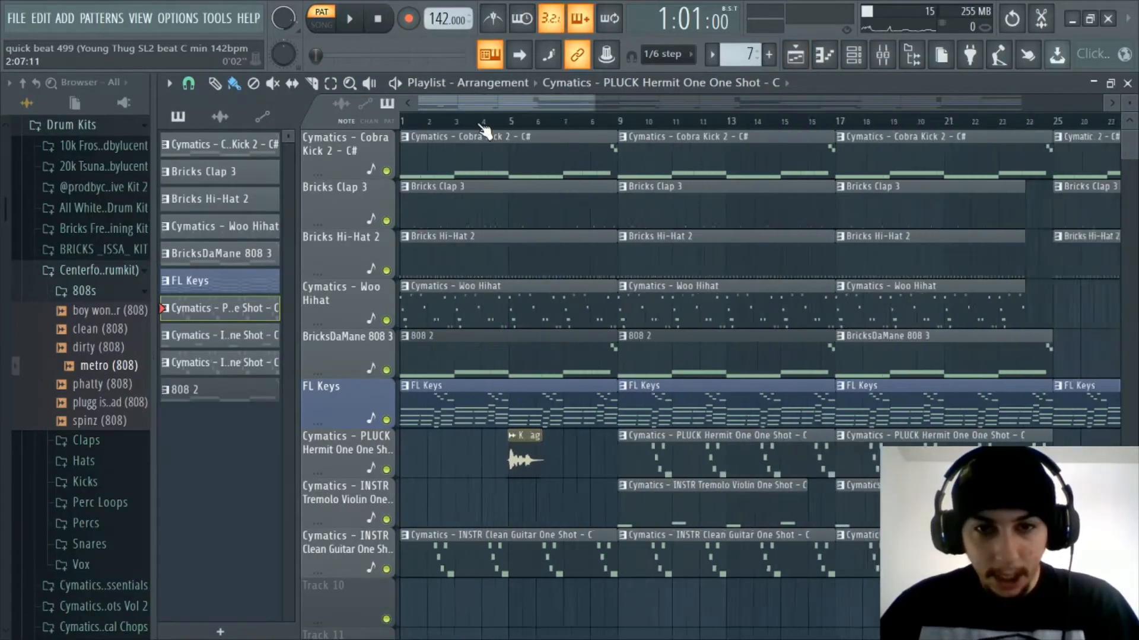
pyautogui.click(530, 123)
pyautogui.scroll(5, 530, 126)
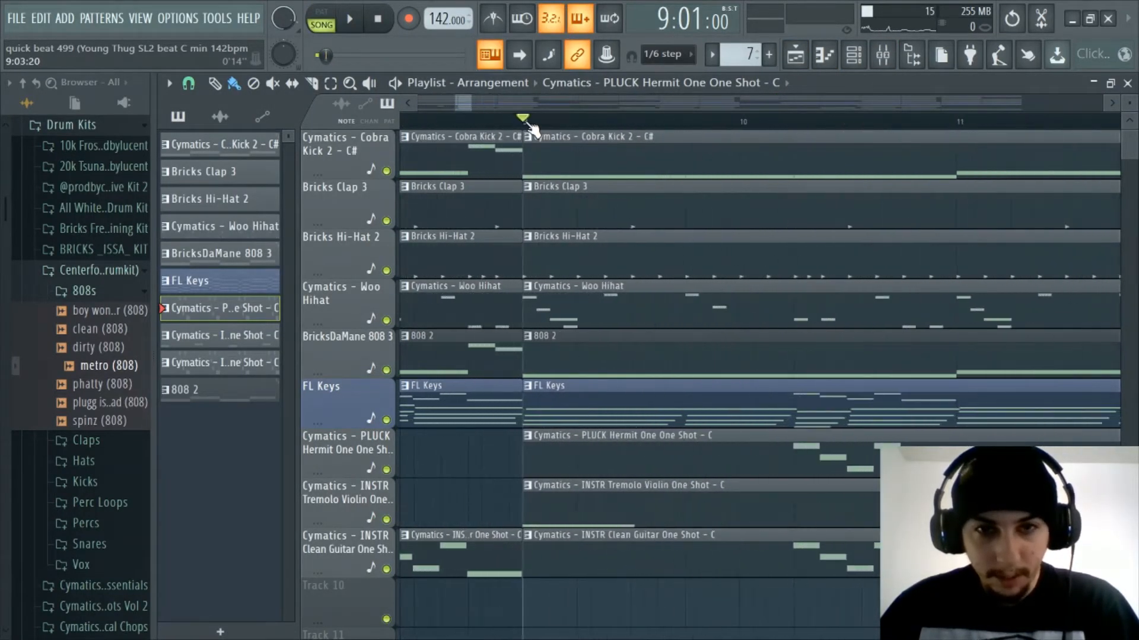
pyautogui.click(525, 123)
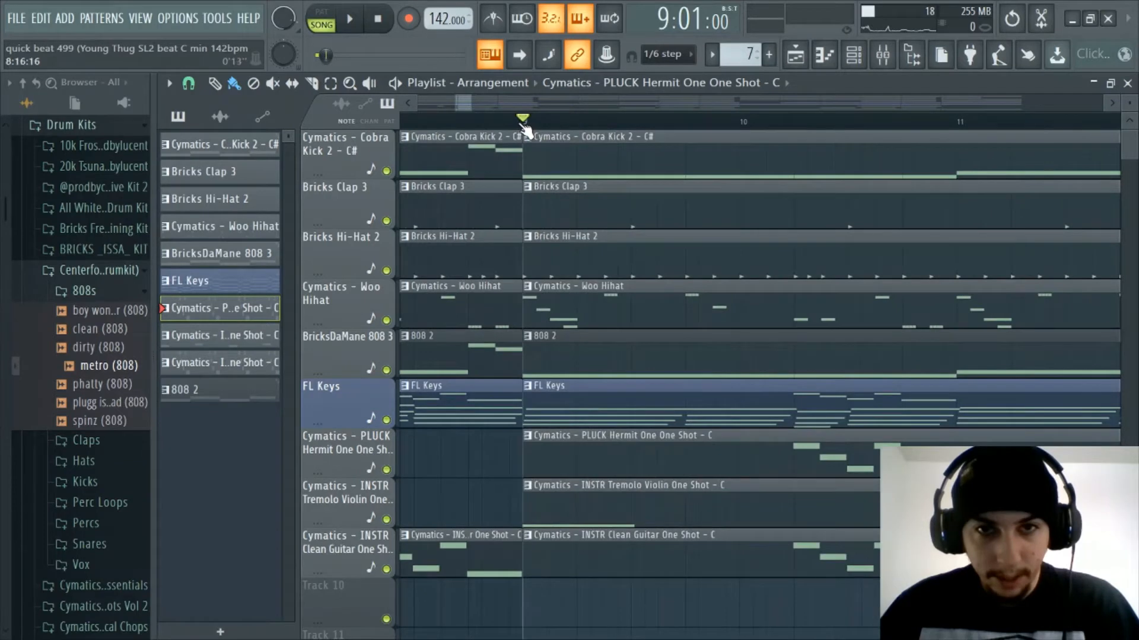
pyautogui.click(823, 55)
pyautogui.click(686, 83)
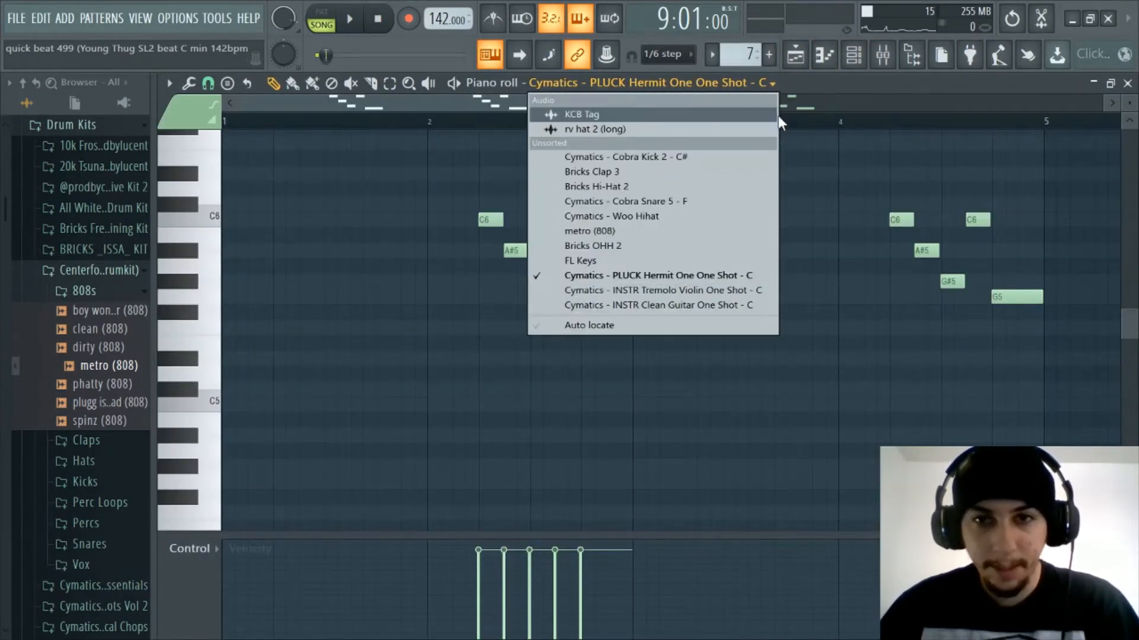
pyautogui.click(793, 55)
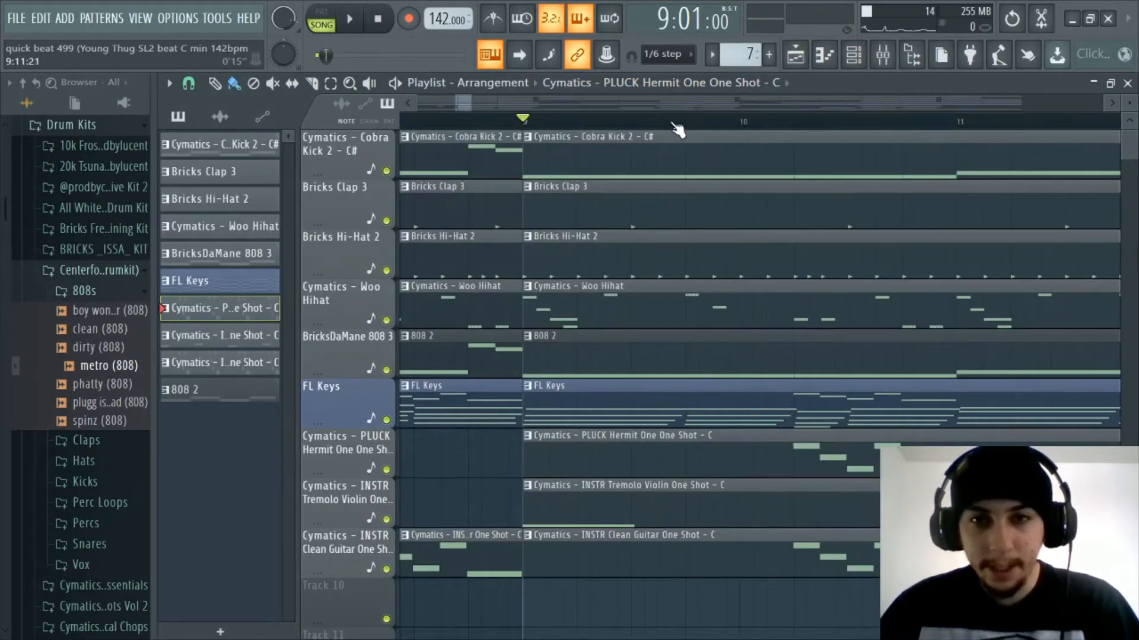
# Select the Bricks Hi-Hat 2 pattern and examine its Bricks Hi-Hat 2 channel notes in the piano roll.
pyautogui.click(229, 205)
pyautogui.click(235, 230)
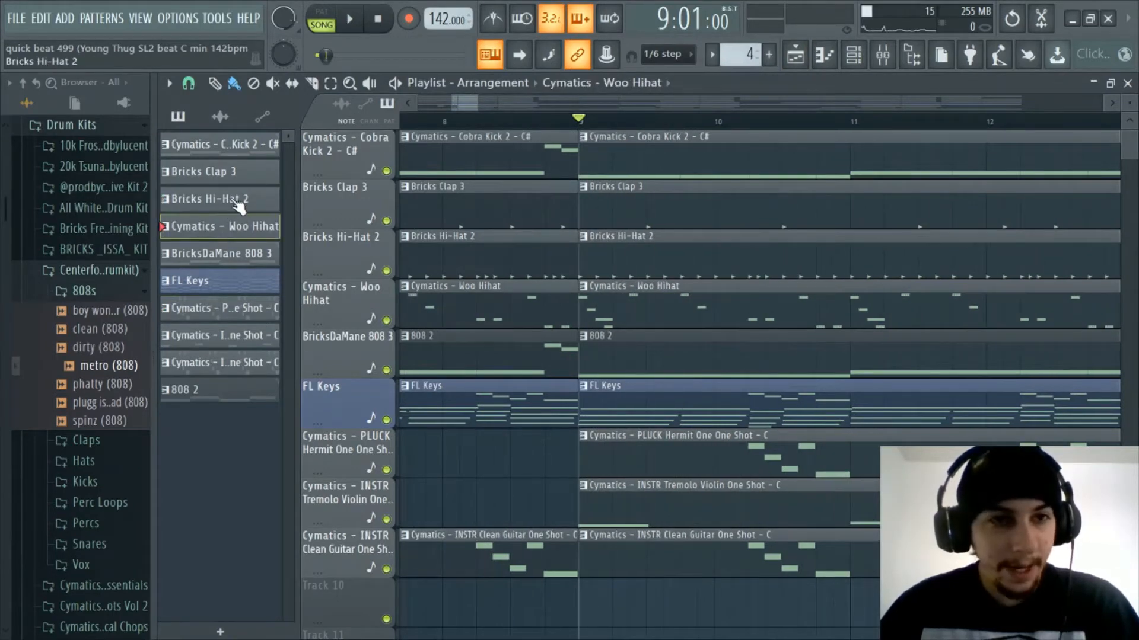
pyautogui.click(238, 203)
pyautogui.click(827, 59)
pyautogui.click(607, 89)
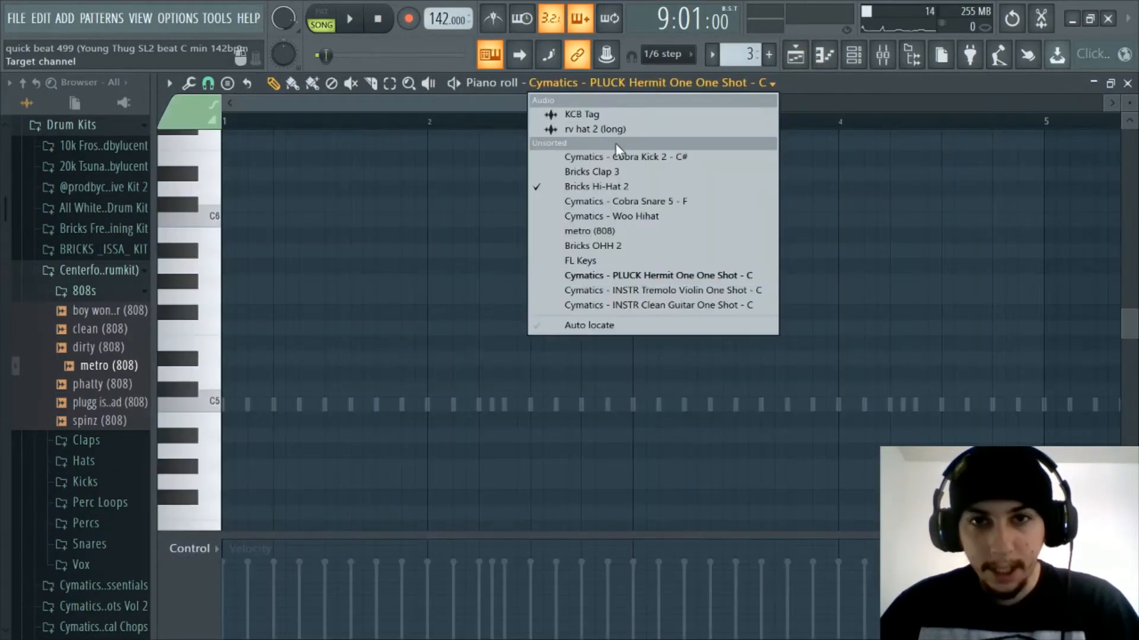
pyautogui.click(608, 183)
pyautogui.scroll(-1, 656, 276)
pyautogui.scroll(-3, 500, 123)
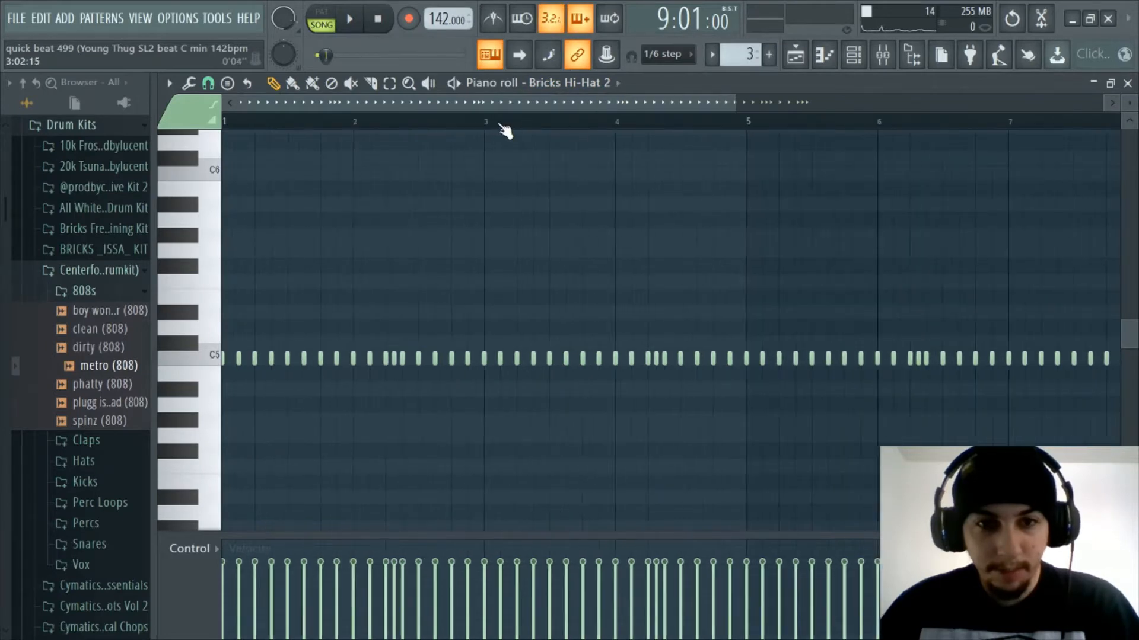
pyautogui.scroll(1, 494, 113)
pyautogui.moveTo(492, 109); pyautogui.dragTo(350, 104)
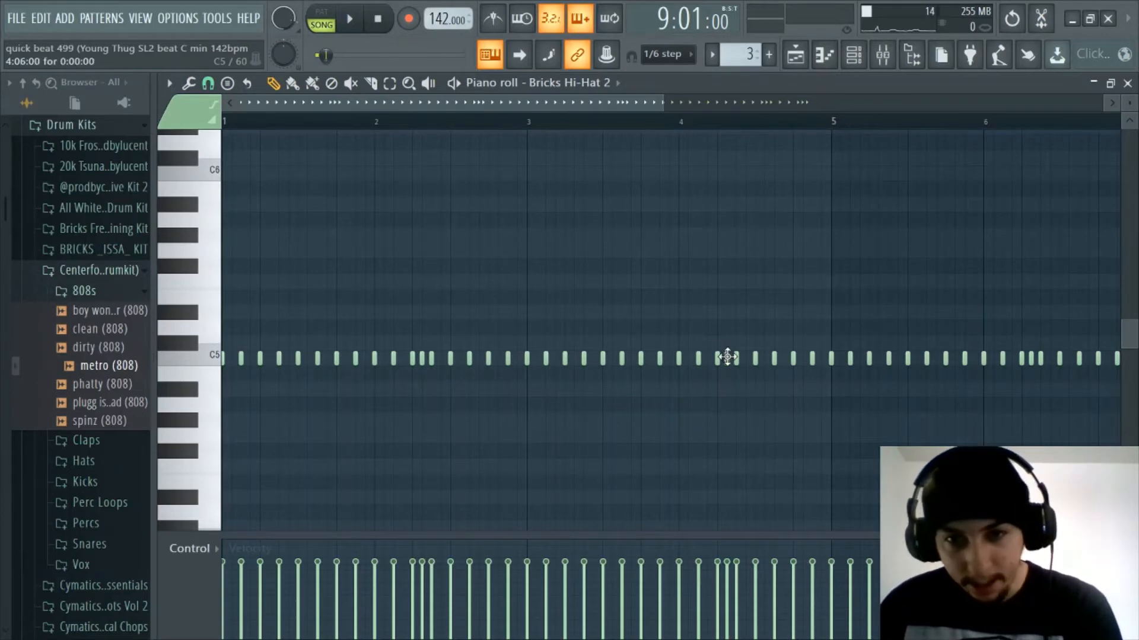
# Go back to the playlist, select the Cymatics - Woo Hihat pattern, and show its Woo Hihat channel notes in the piano roll.
pyautogui.click(565, 83)
pyautogui.click(795, 55)
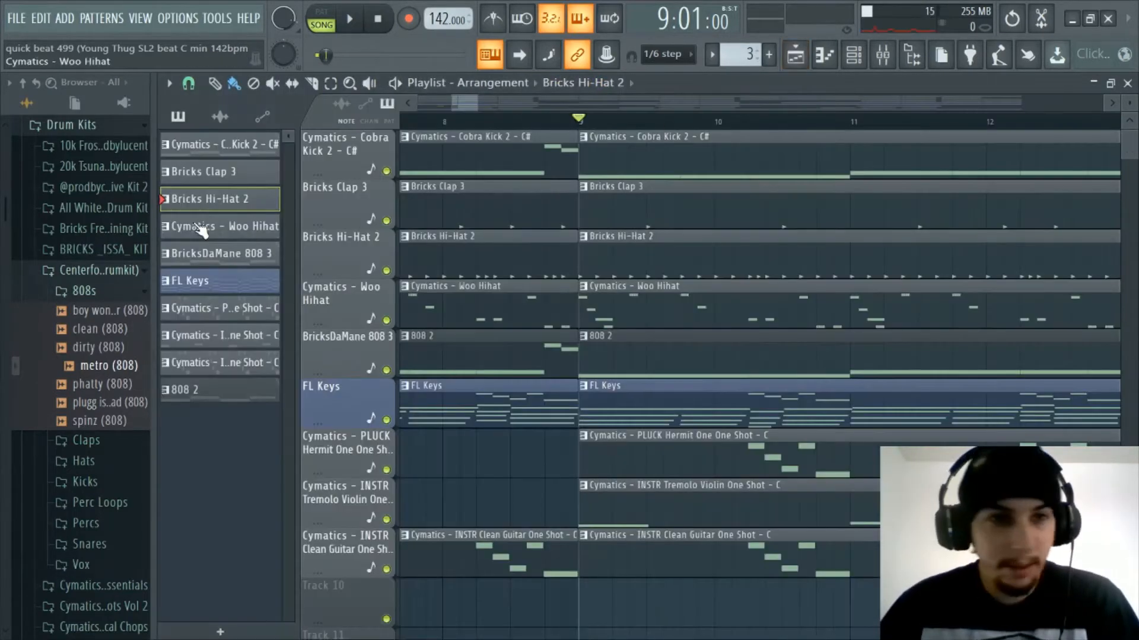
pyautogui.click(202, 231)
pyautogui.click(824, 55)
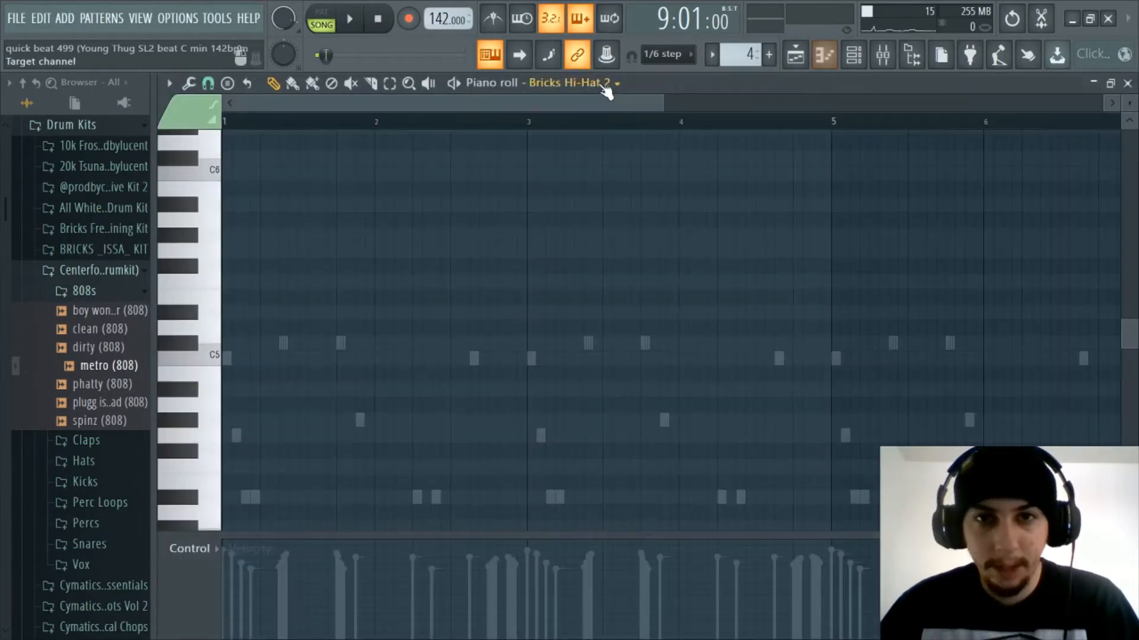
pyautogui.click(606, 87)
pyautogui.click(596, 213)
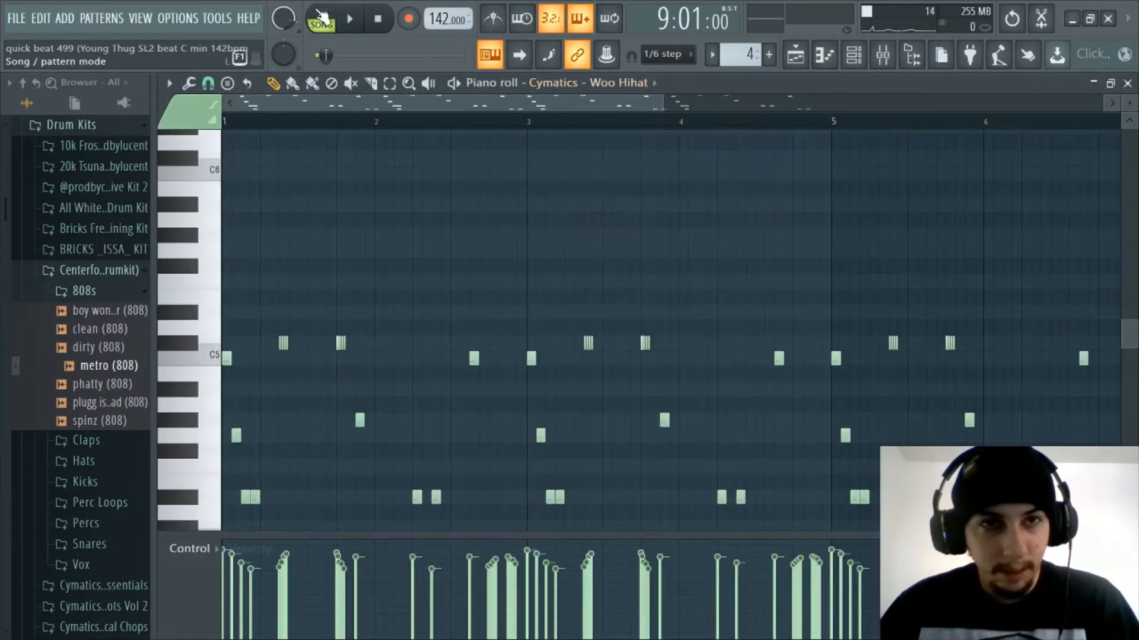
# Switch to pattern mode and examine the pitches, rolls and velocities of the Woo Hihat notes.
pyautogui.scroll(-3, 347, 128)
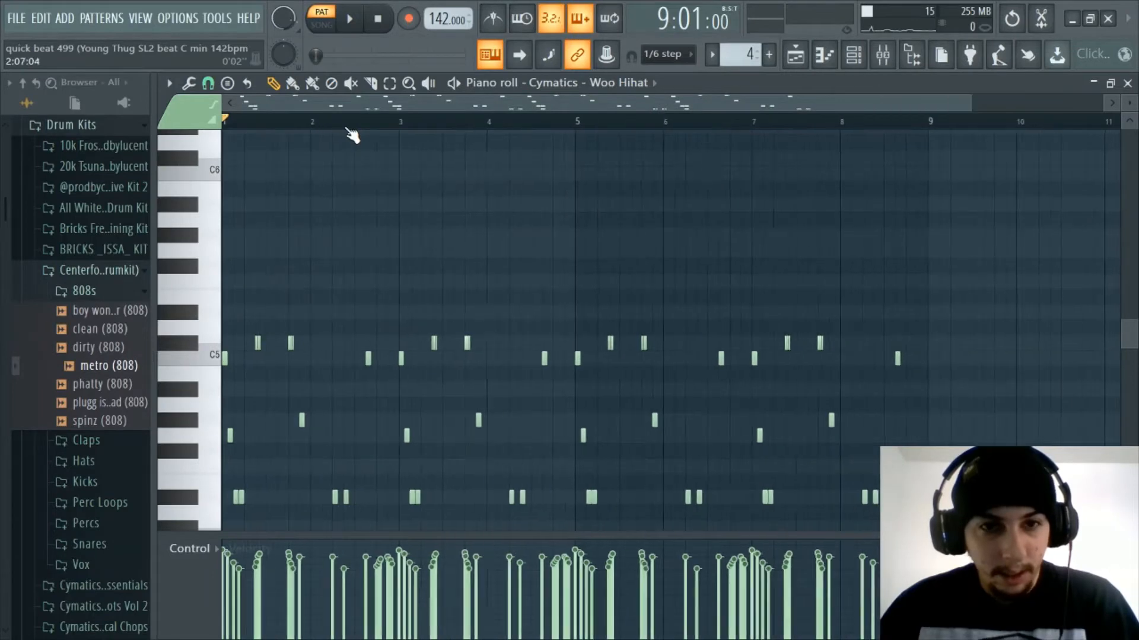
pyautogui.scroll(3, 346, 127)
pyautogui.moveTo(342, 105); pyautogui.dragTo(239, 101)
pyautogui.scroll(3, 239, 101)
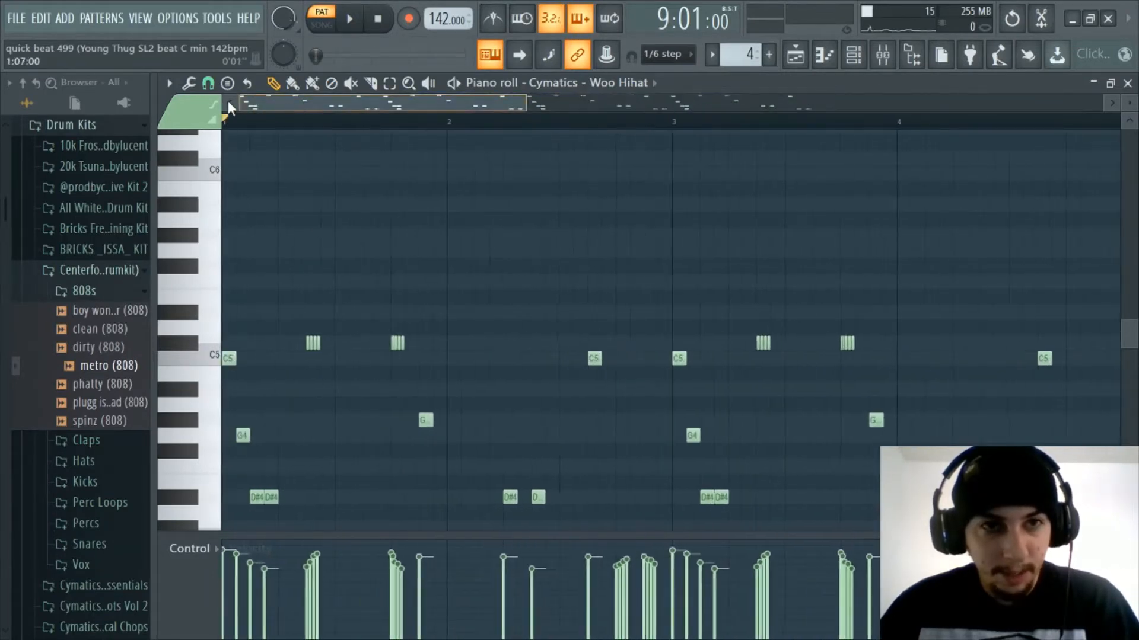
pyautogui.scroll(-3, 399, 233)
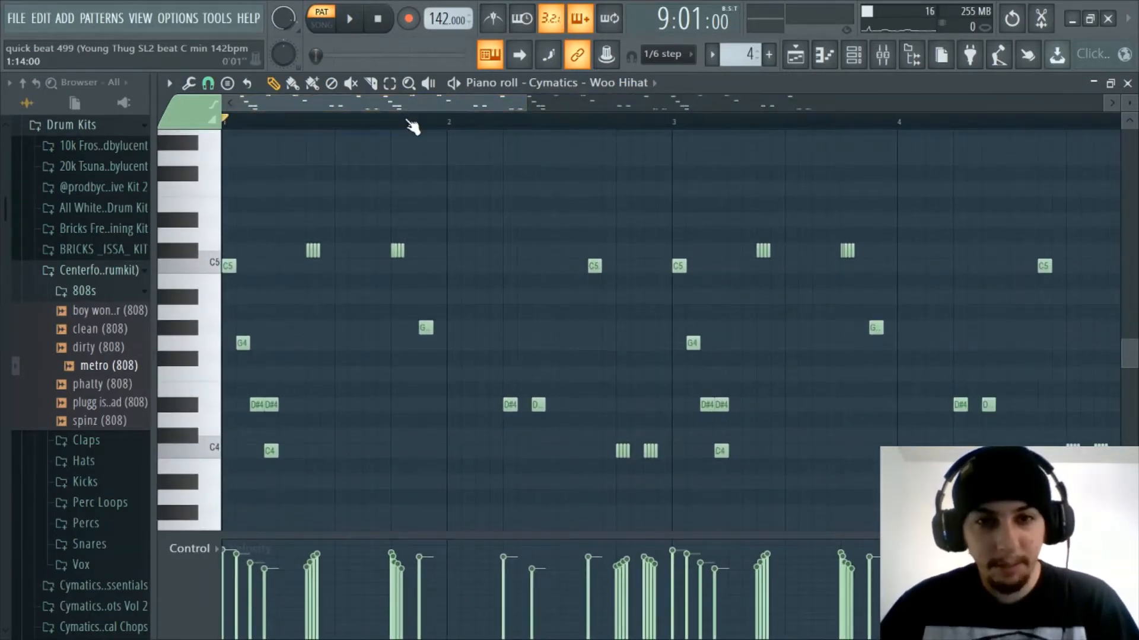
pyautogui.scroll(-1, 412, 127)
pyautogui.scroll(2, 409, 119)
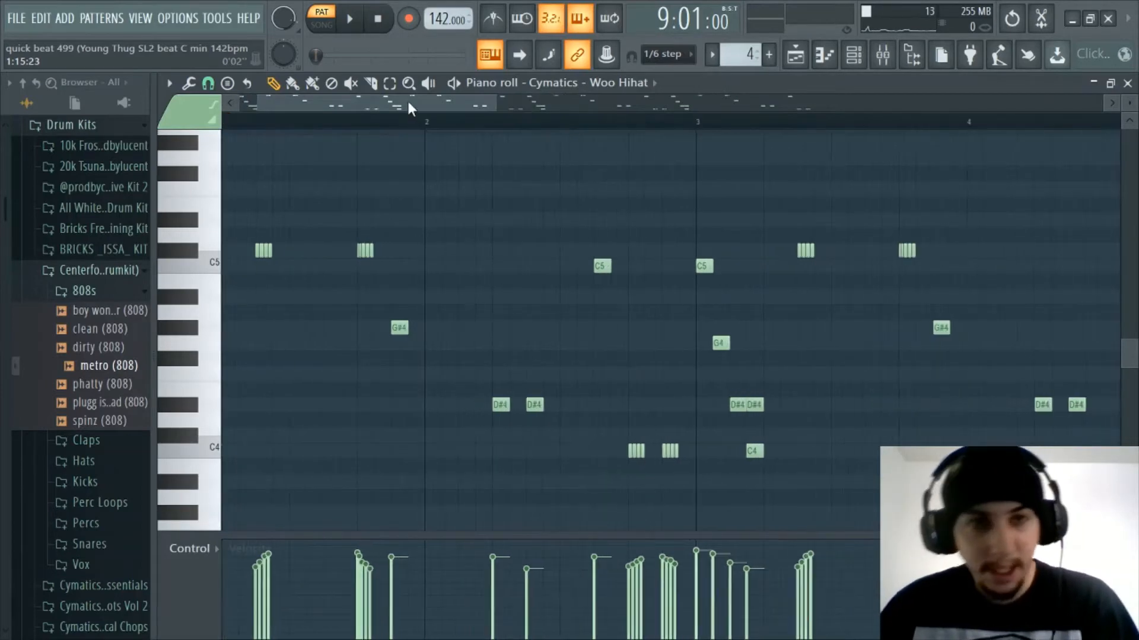
pyautogui.scroll(-2, 320, 128)
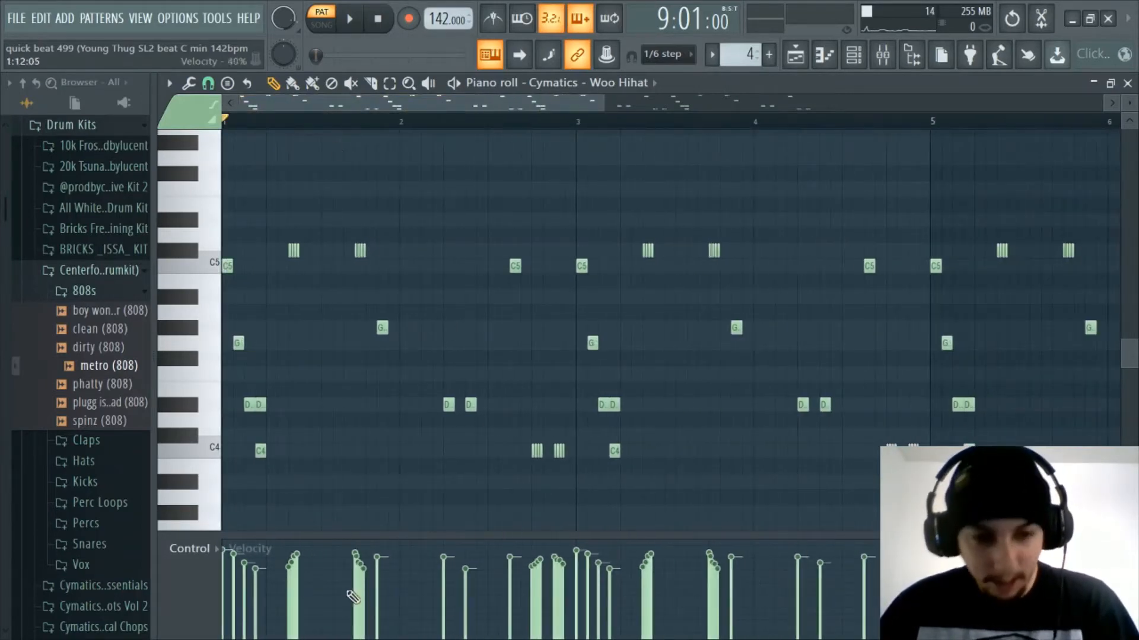
pyautogui.scroll(2, 373, 122)
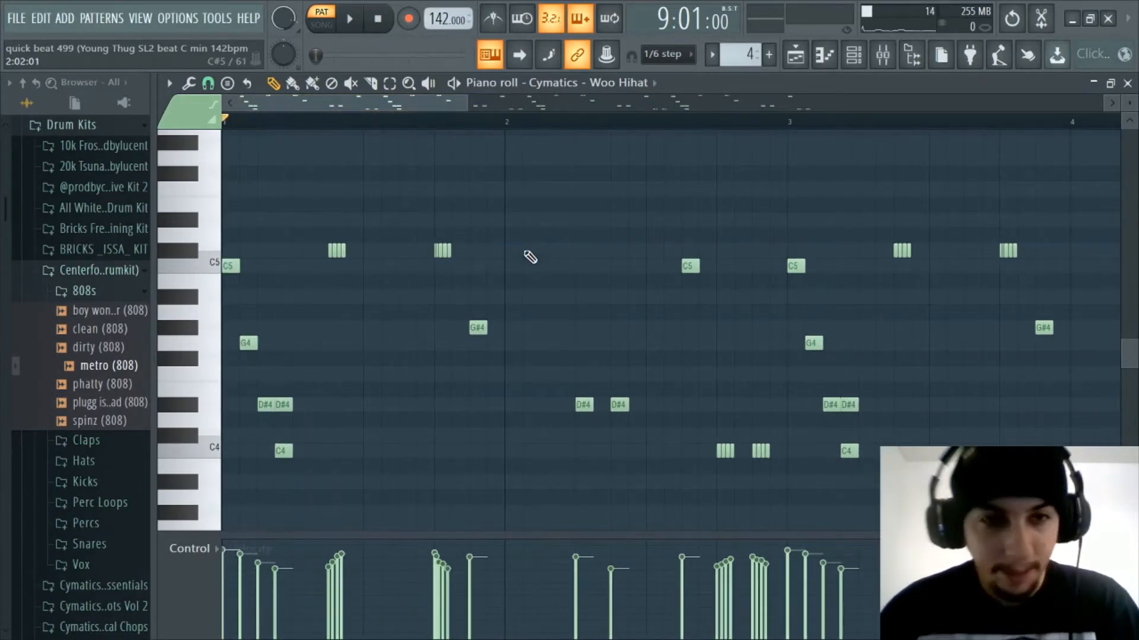
# Play the Woo Hihat pattern while following its notes in the piano roll, and stop playback.
pyautogui.press('space')
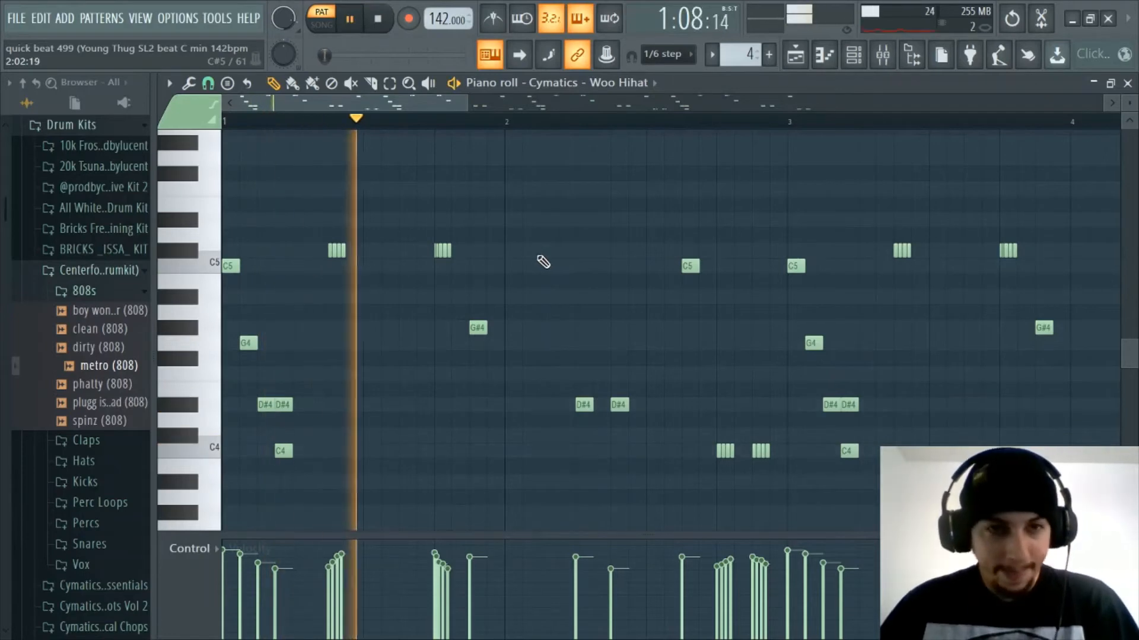
pyautogui.scroll(-1, 481, 138)
pyautogui.scroll(-3, 482, 138)
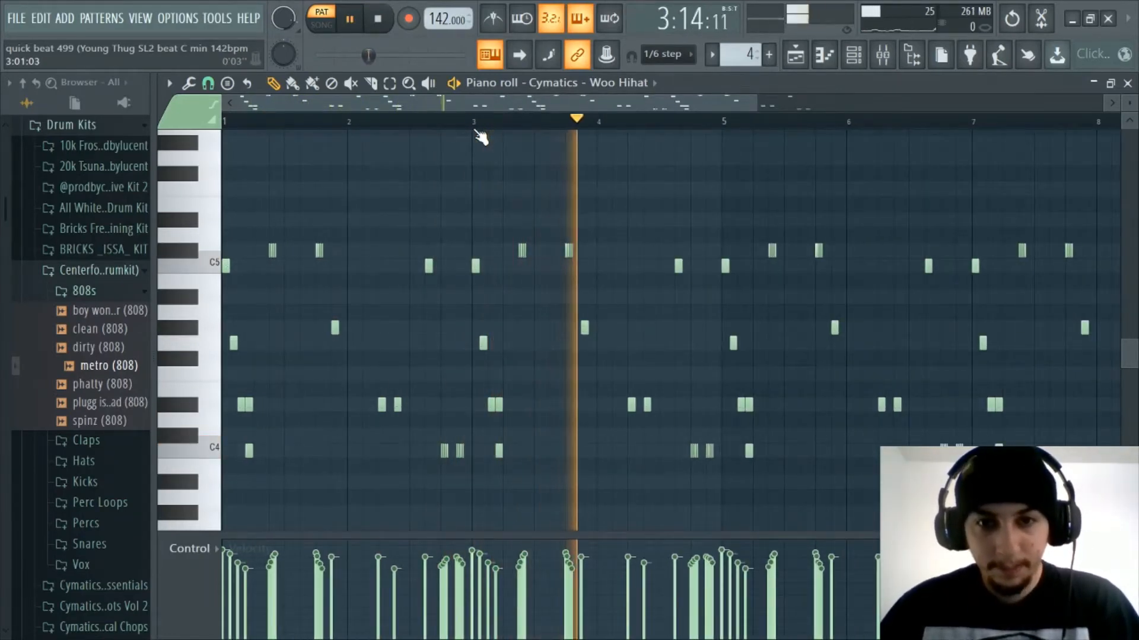
pyautogui.scroll(-3, 481, 138)
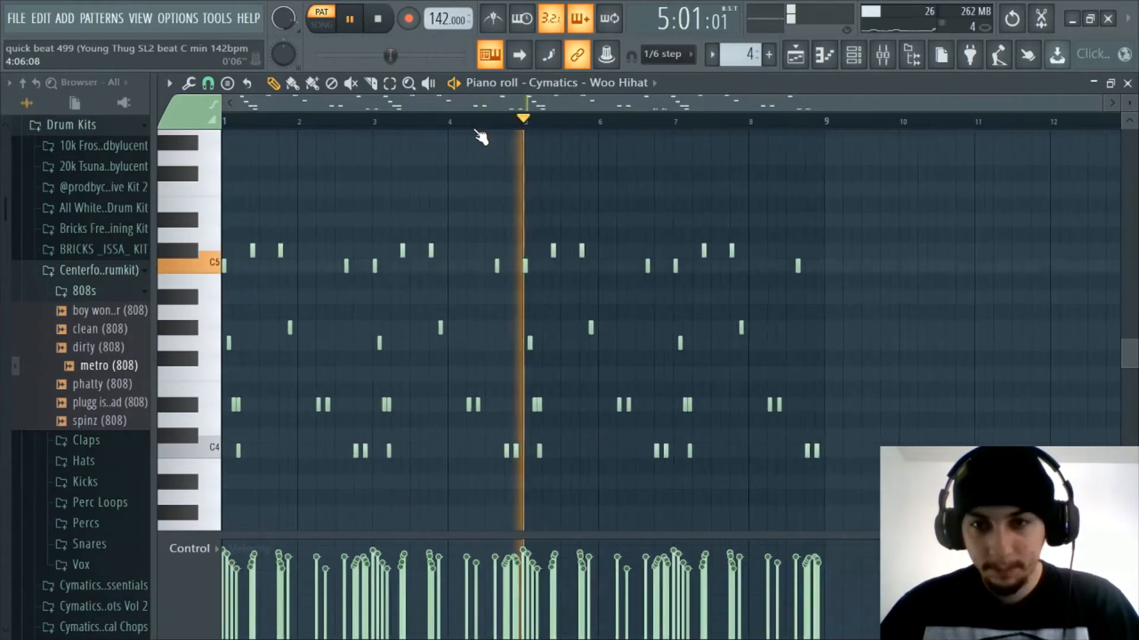
pyautogui.scroll(2, 482, 138)
pyautogui.press('space')
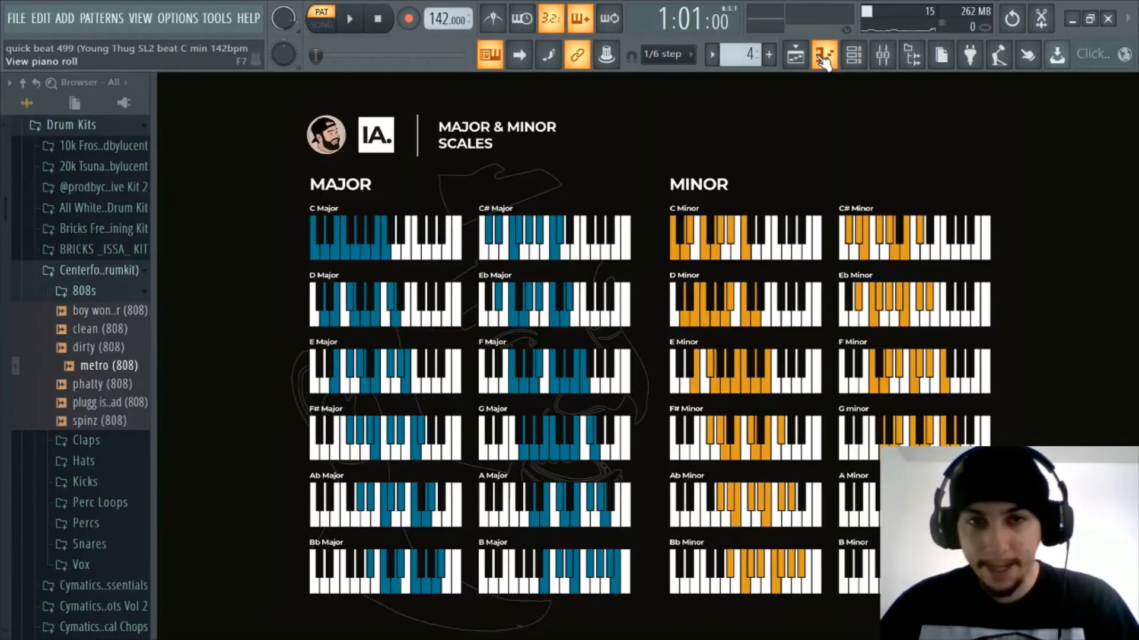
# Place the playlist position at bar 9, select the BricksDaMane 808 3 pattern, and open its metro (808) notes in the piano roll.
pyautogui.click(797, 57)
pyautogui.click(581, 120)
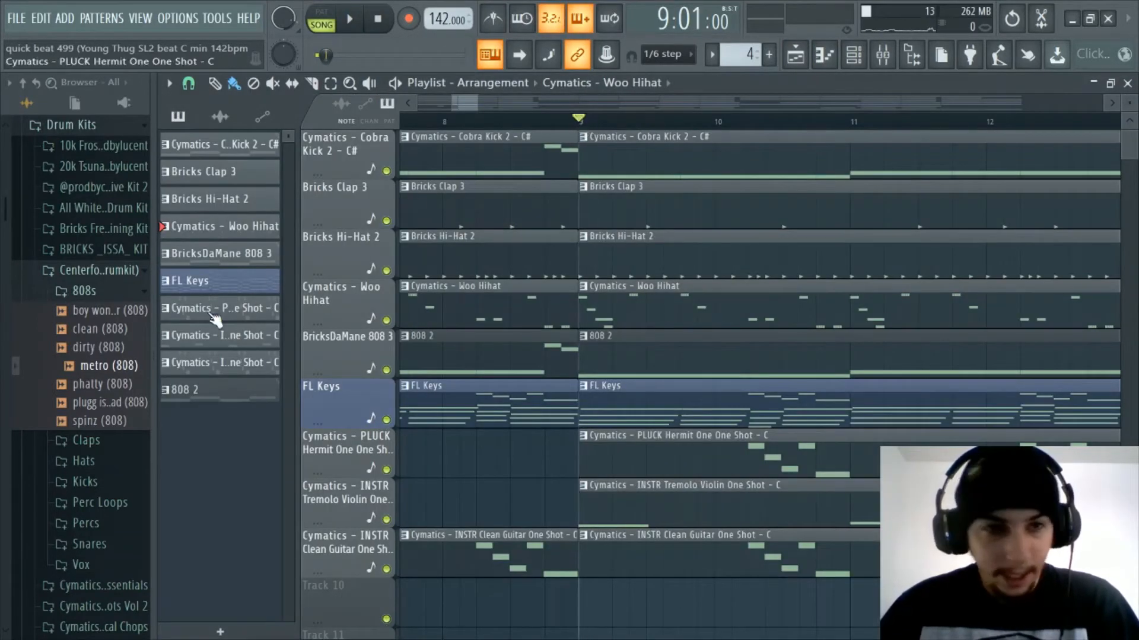
pyautogui.click(215, 254)
pyautogui.click(827, 59)
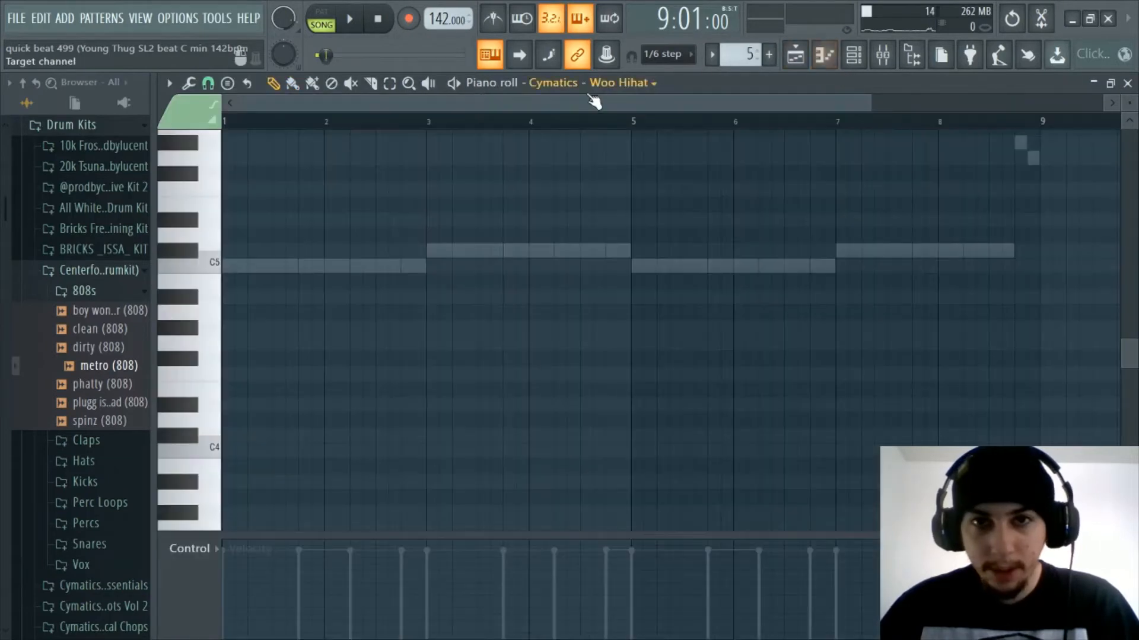
pyautogui.click(533, 83)
pyautogui.click(551, 231)
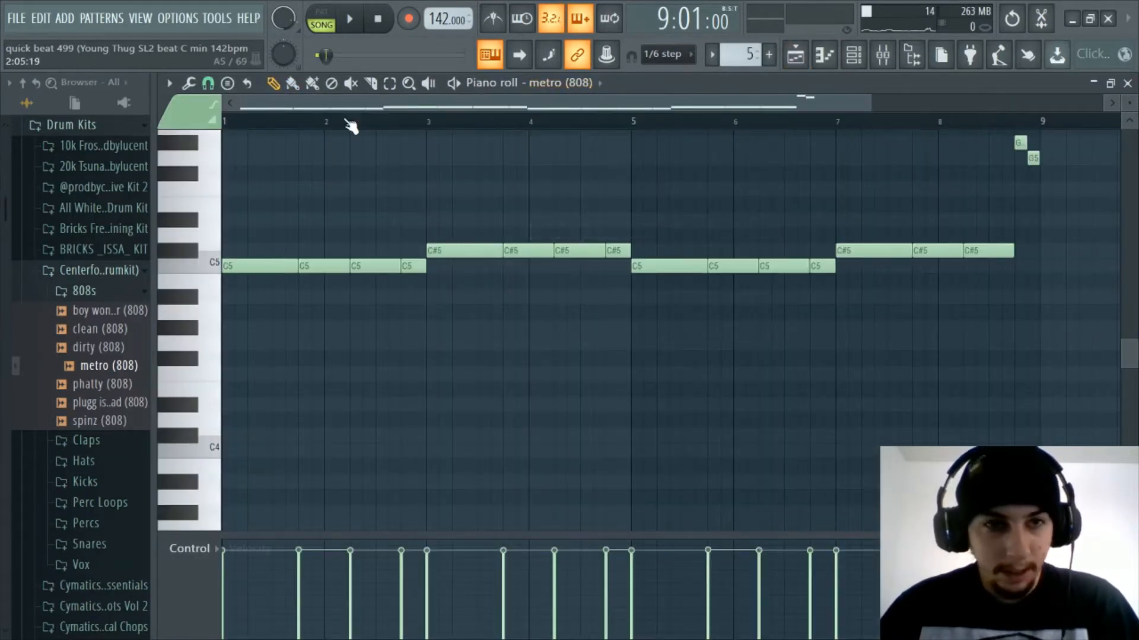
# Switch to pattern mode, examine and play the metro (808) notes through bar 8, and stop playback.
pyautogui.click(332, 18)
pyautogui.scroll(-1, 407, 224)
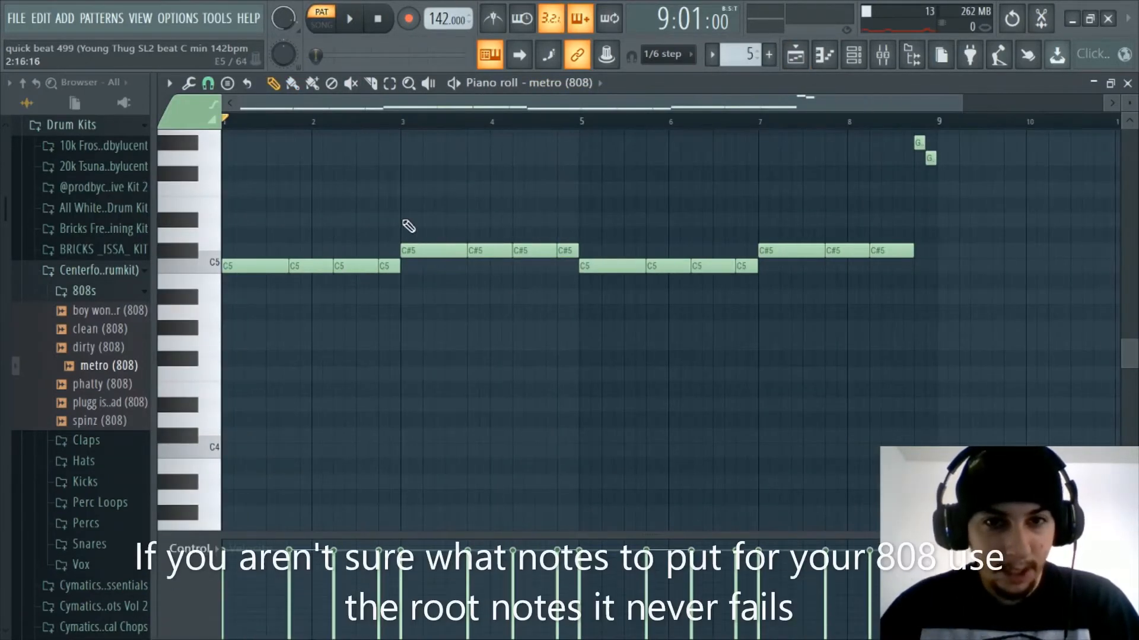
pyautogui.scroll(2, 396, 140)
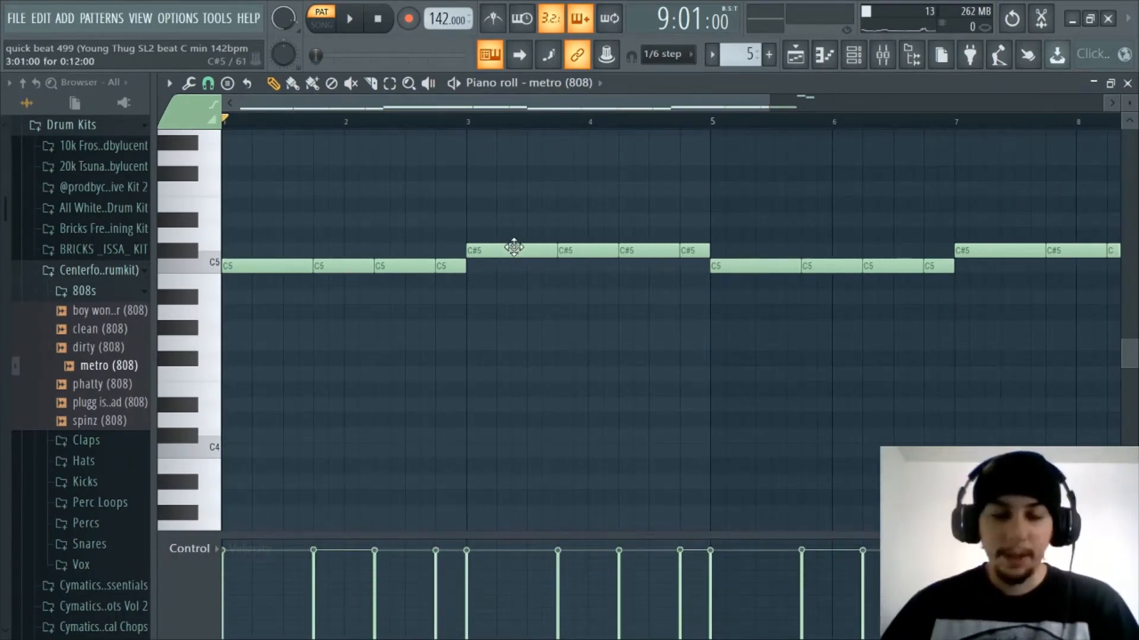
pyautogui.scroll(-4, 447, 123)
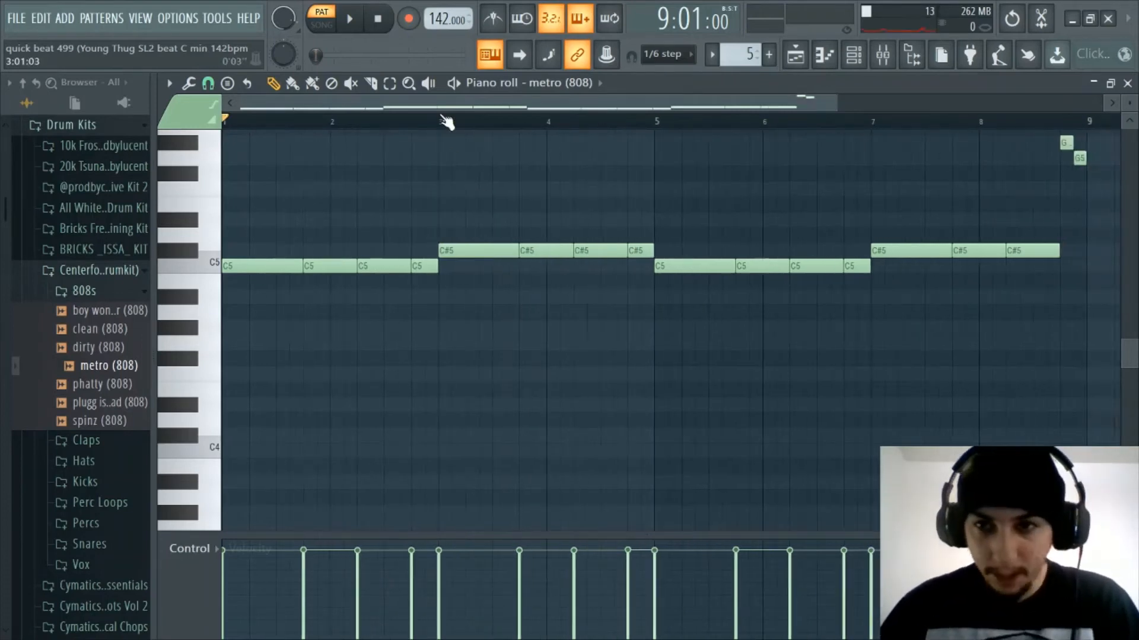
pyautogui.press('space')
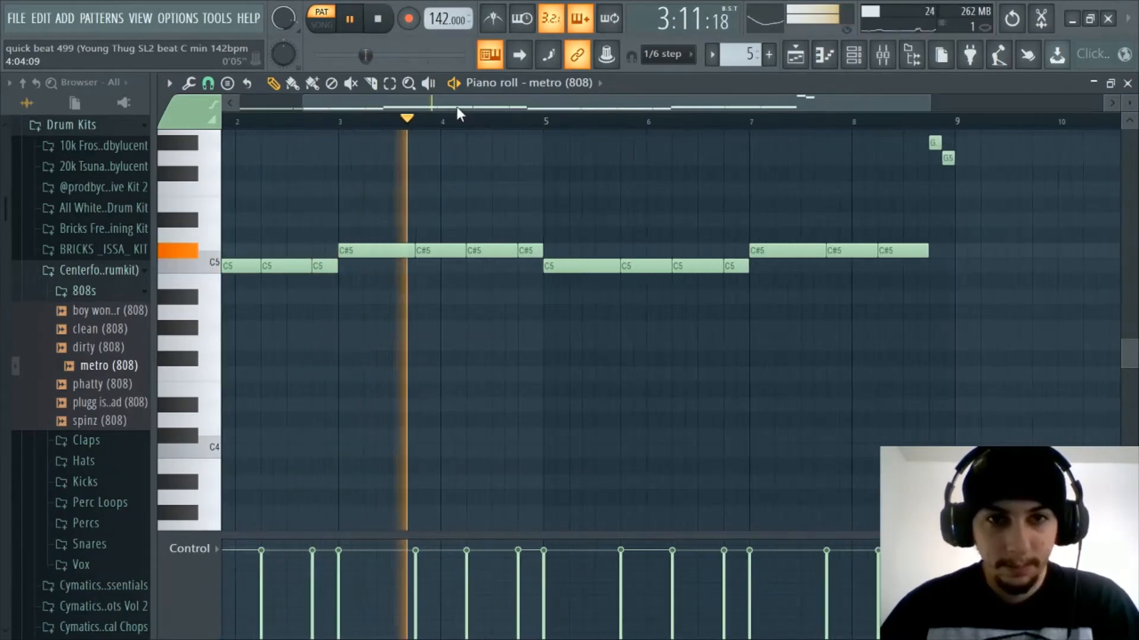
pyautogui.scroll(2, 457, 115)
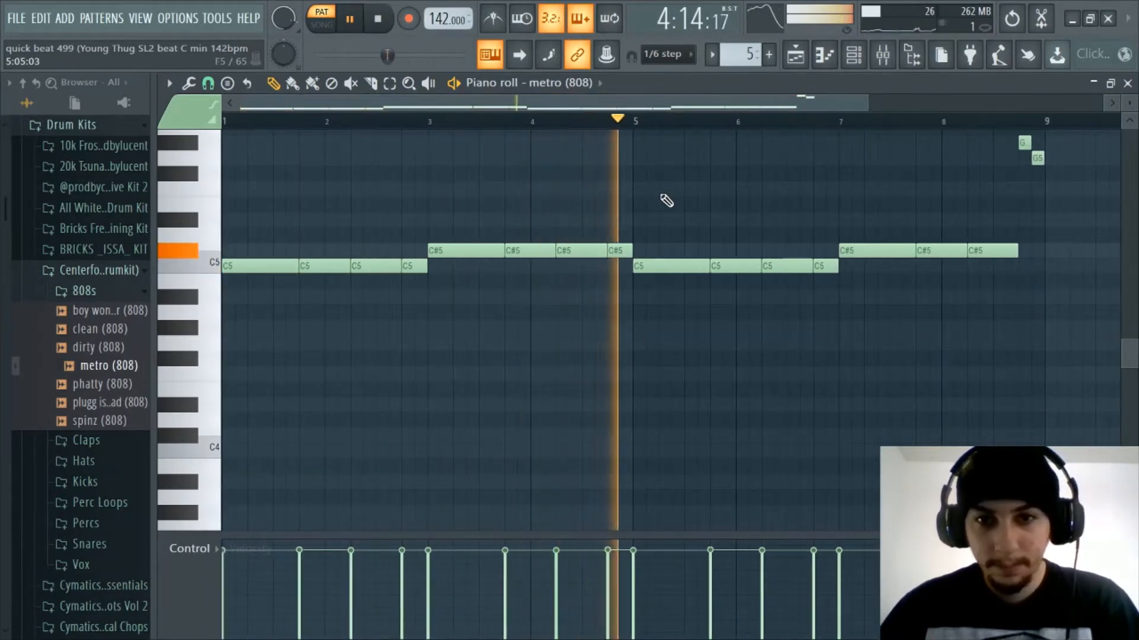
pyautogui.scroll(-1, 574, 122)
pyautogui.scroll(-1, 575, 120)
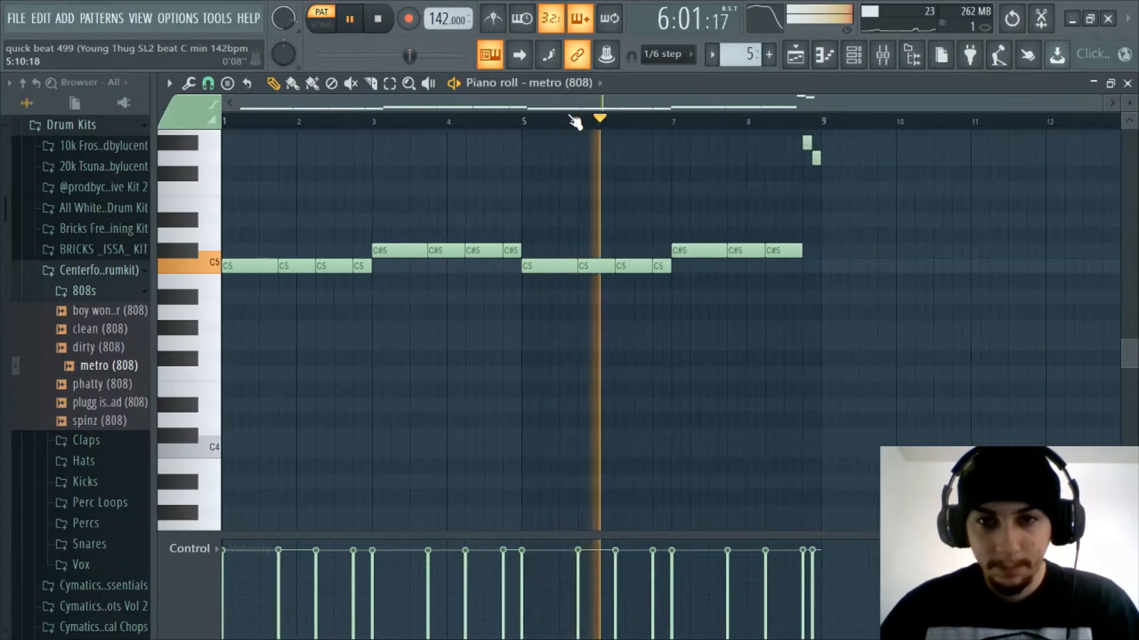
pyautogui.scroll(1, 477, 187)
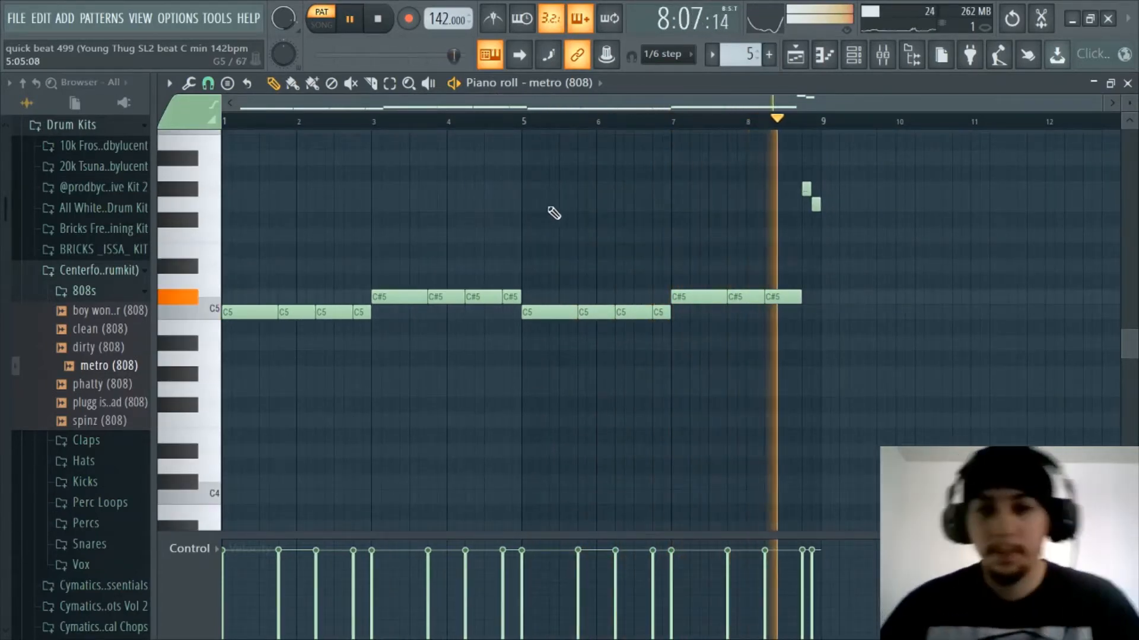
pyautogui.press('space')
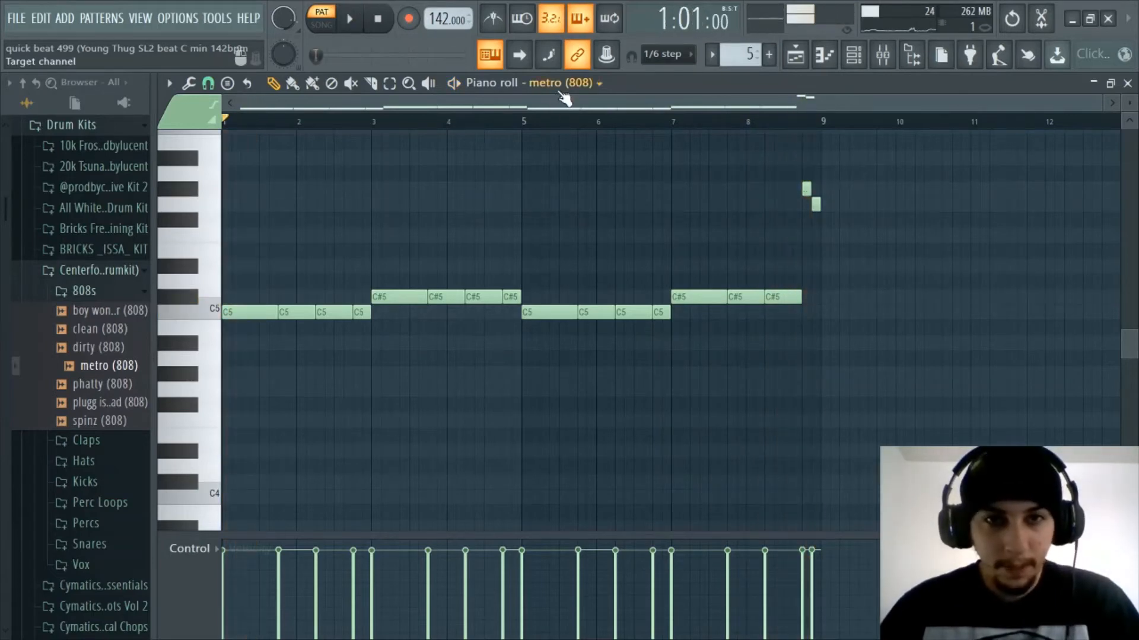
pyautogui.click(552, 85)
pyautogui.click(557, 85)
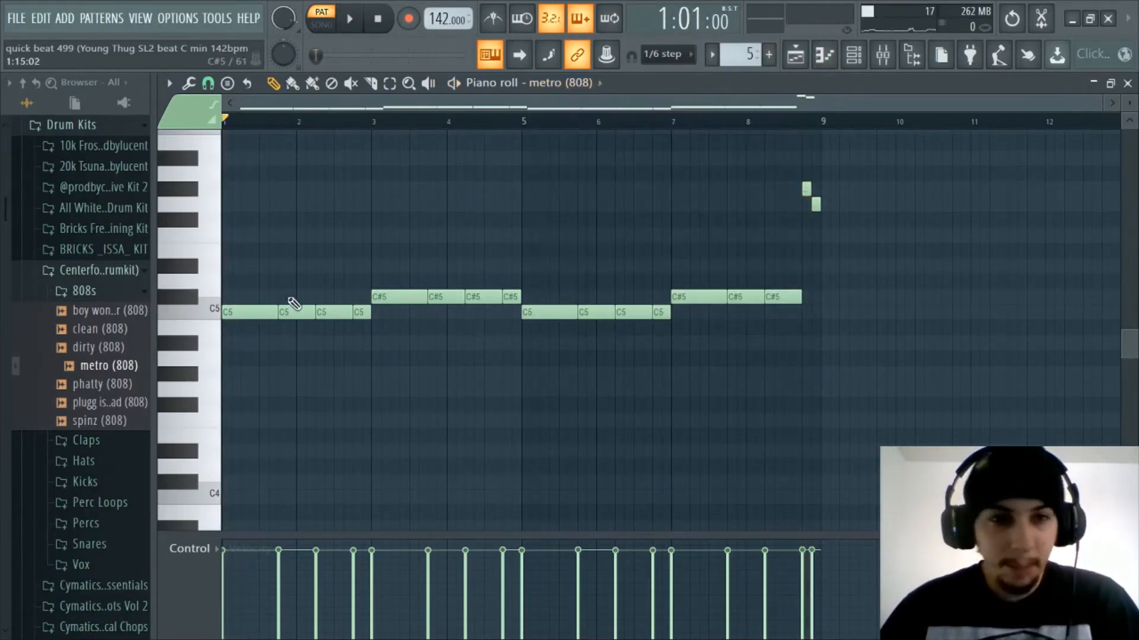
pyautogui.scroll(3, 352, 107)
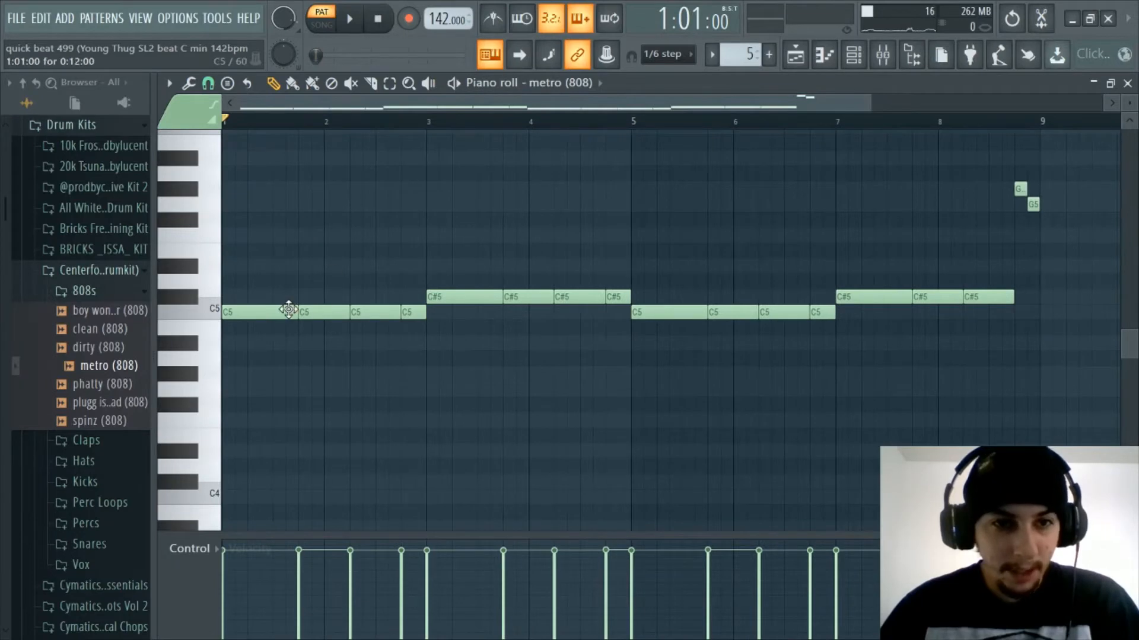
# Show the playlist again and place the song position at bar 9 in song mode.
pyautogui.click(797, 58)
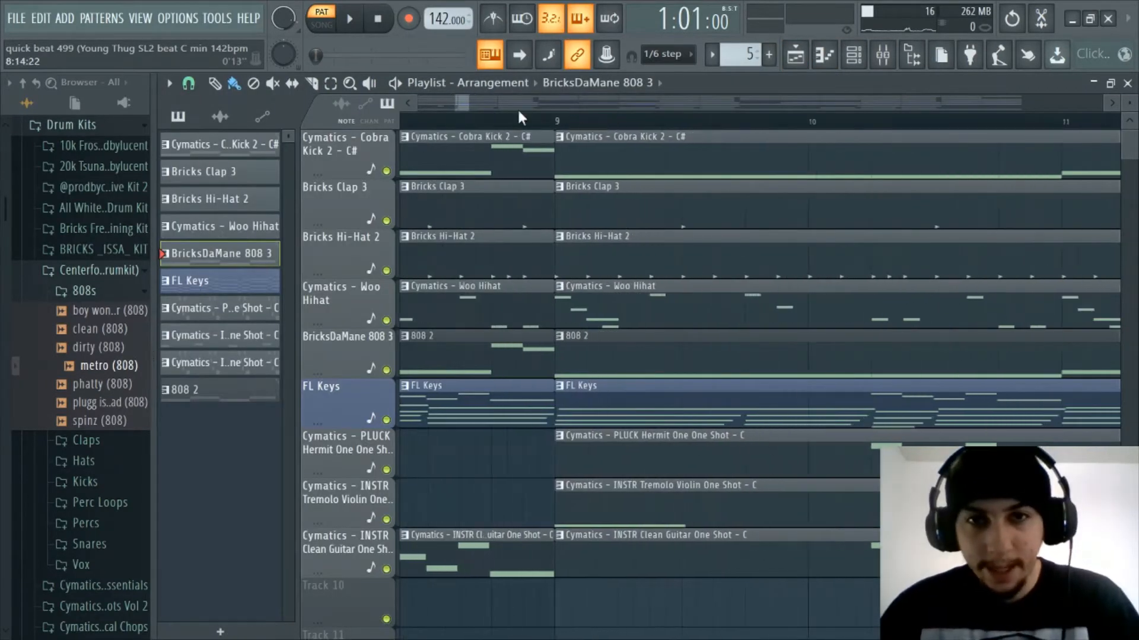
pyautogui.moveTo(462, 101); pyautogui.dragTo(461, 102)
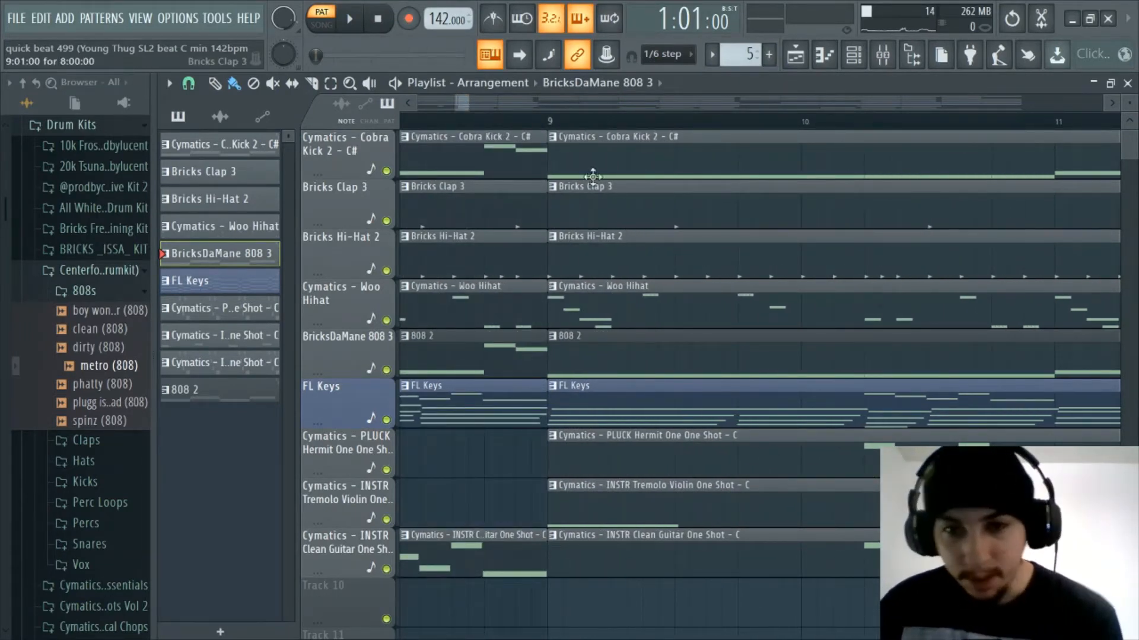
pyautogui.click(549, 121)
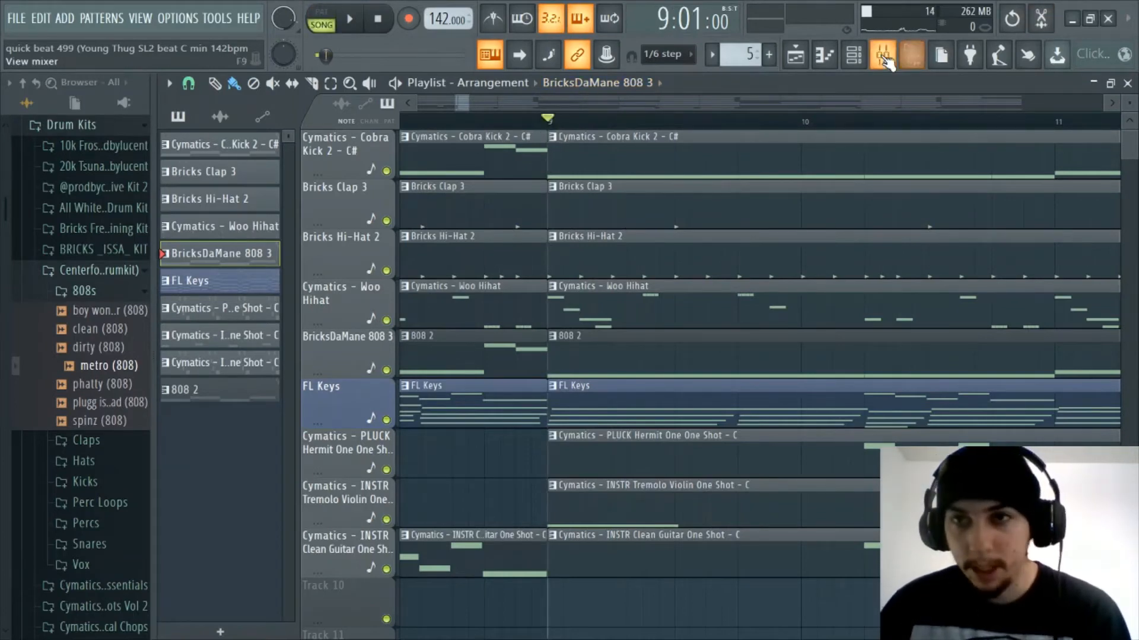
# Open the mixer, mute tracks 8 to 11, and select Insert 1 to view its effects.
pyautogui.click(883, 55)
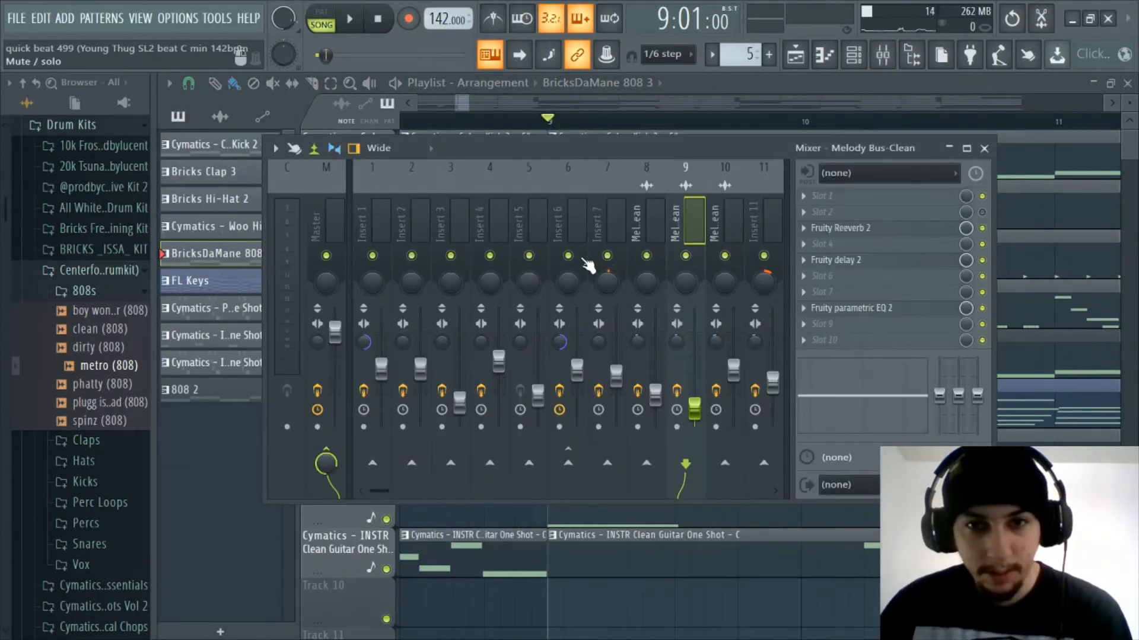
pyautogui.click(400, 228)
pyautogui.scroll(1, 442, 211)
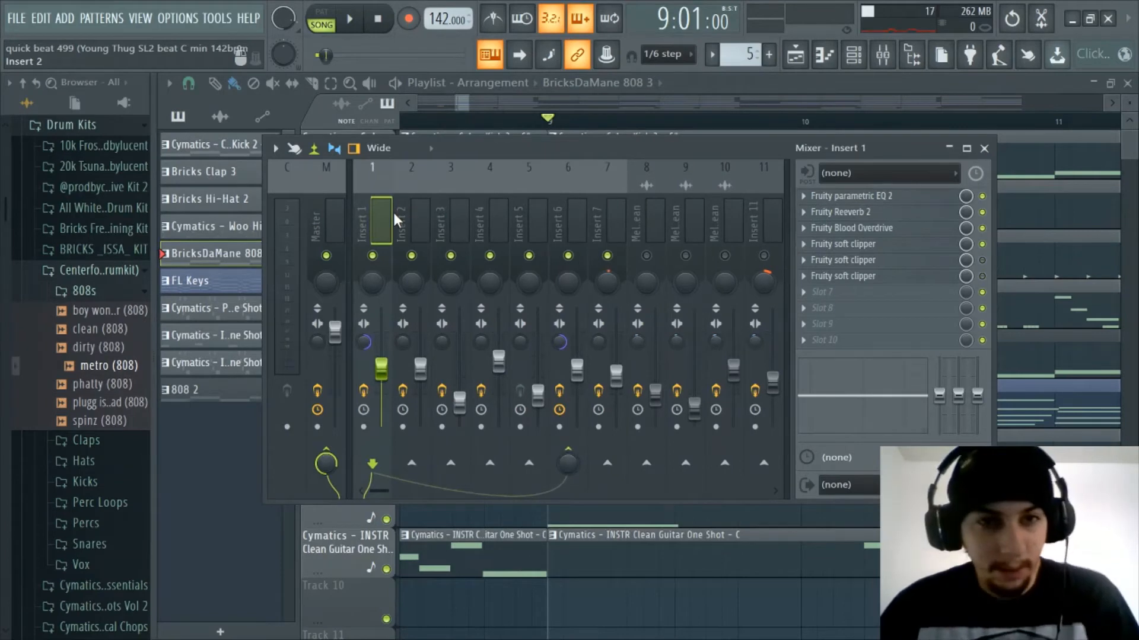
# Play the beat from bar 9 with the melody tracks muted, stop playback, and return to the playlist.
pyautogui.press('space')
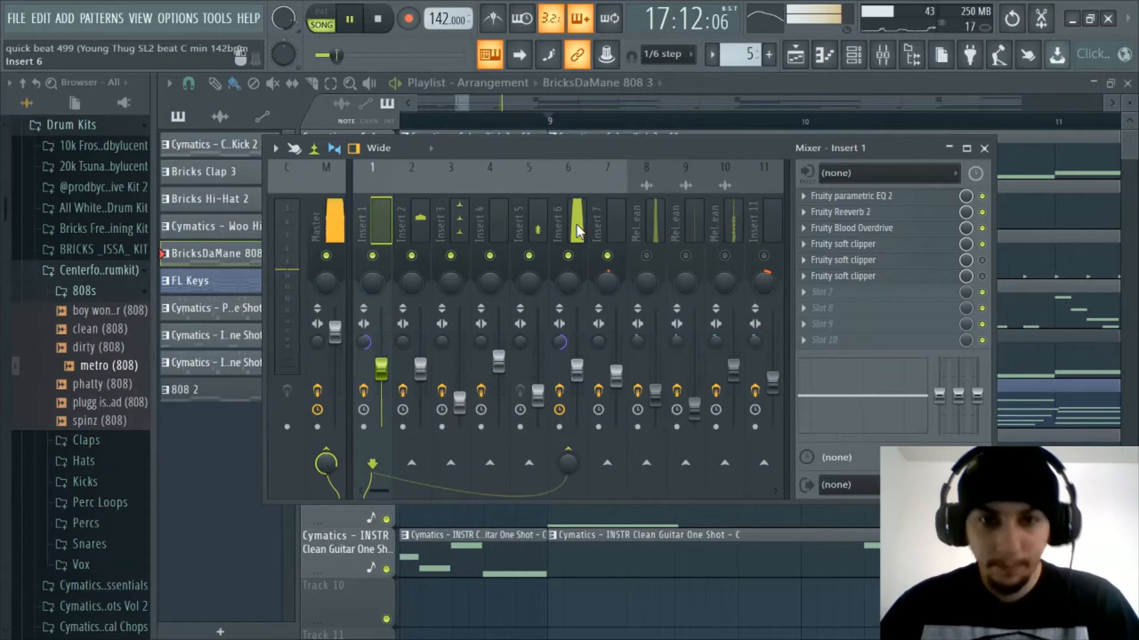
pyautogui.press('space')
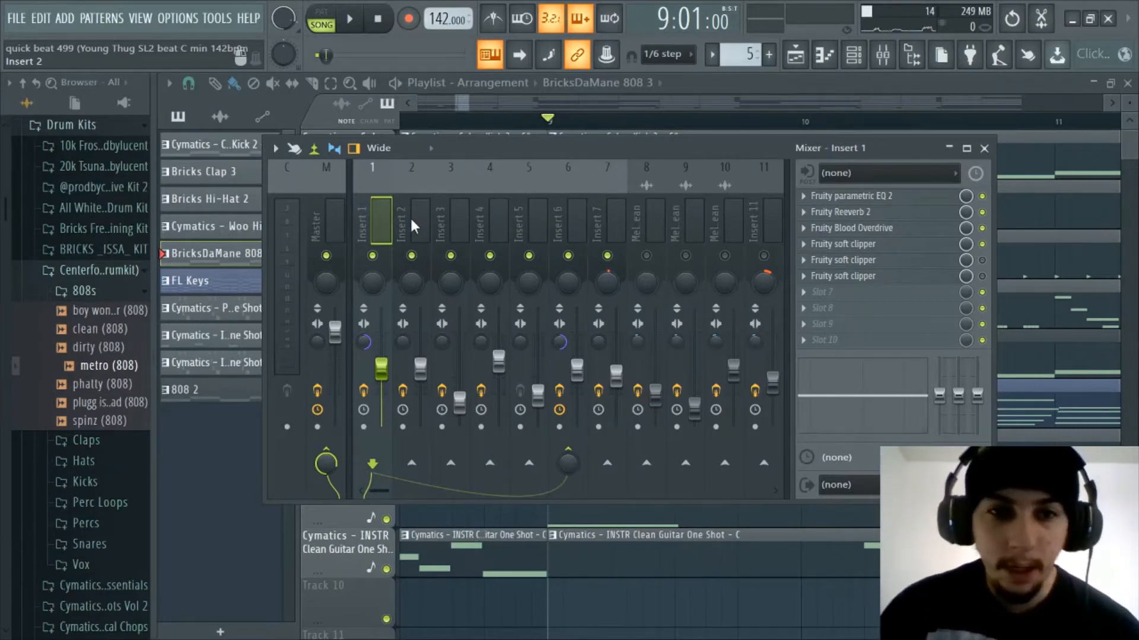
pyautogui.click(829, 67)
pyautogui.click(796, 55)
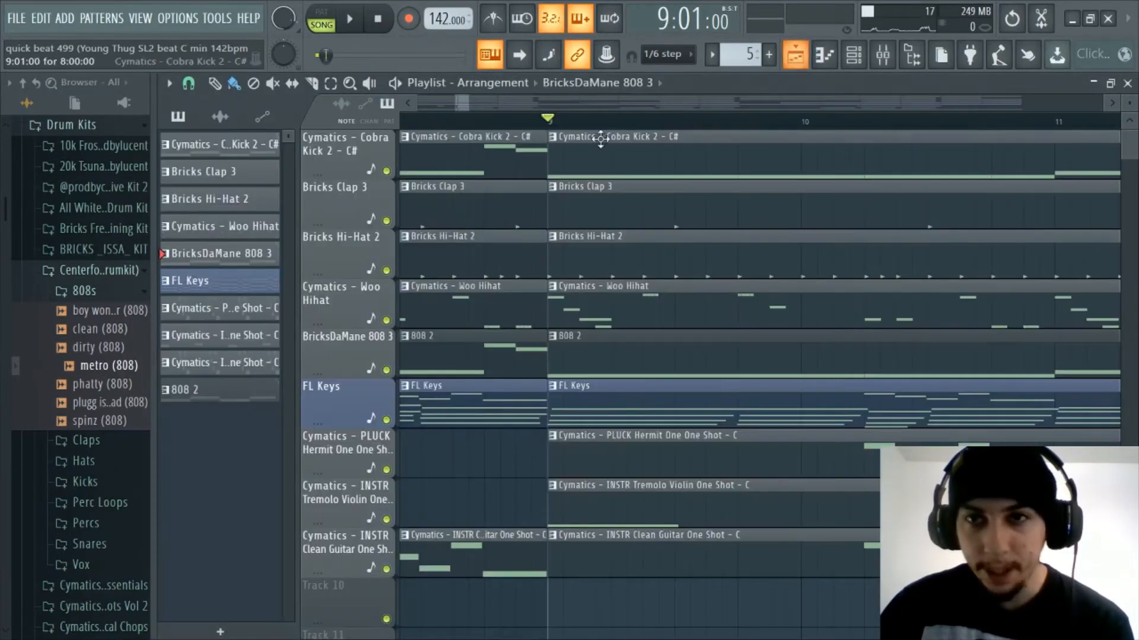
# Examine the playlist arrangement from the intro at bar 1 through the middle sections to about bar 85.
pyautogui.scroll(-6, 458, 121)
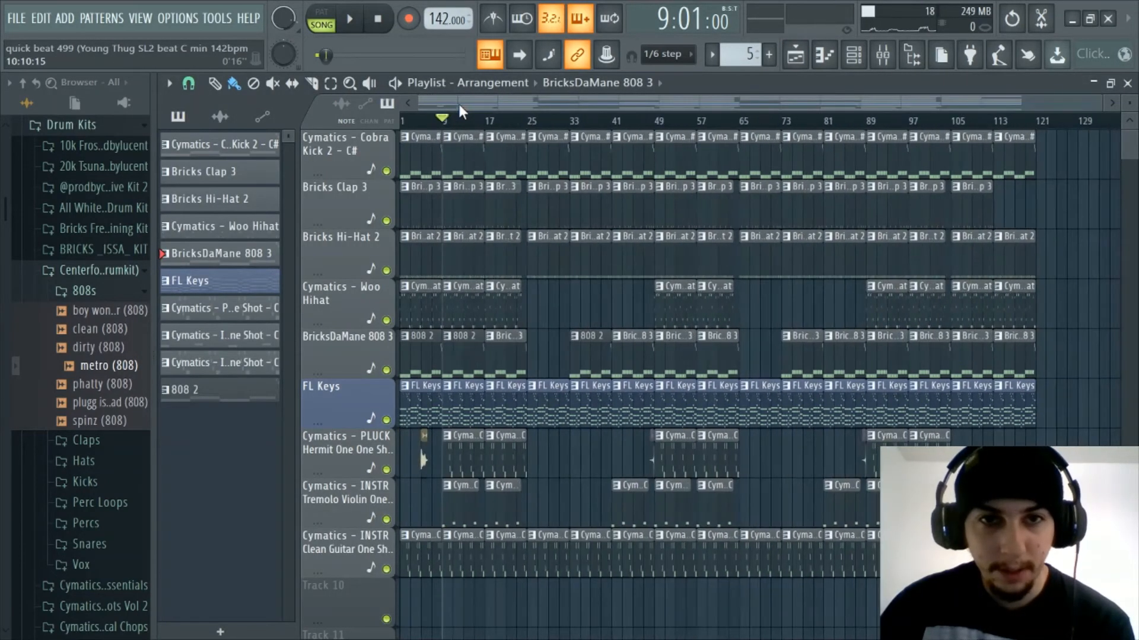
pyautogui.scroll(6, 477, 146)
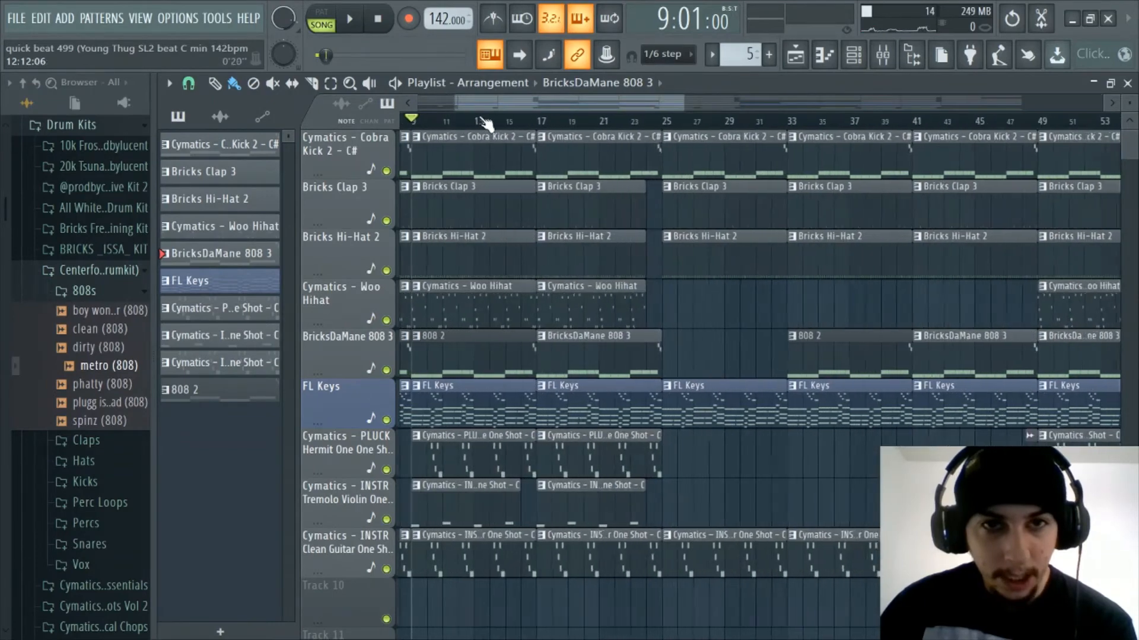
pyautogui.scroll(2, 451, 134)
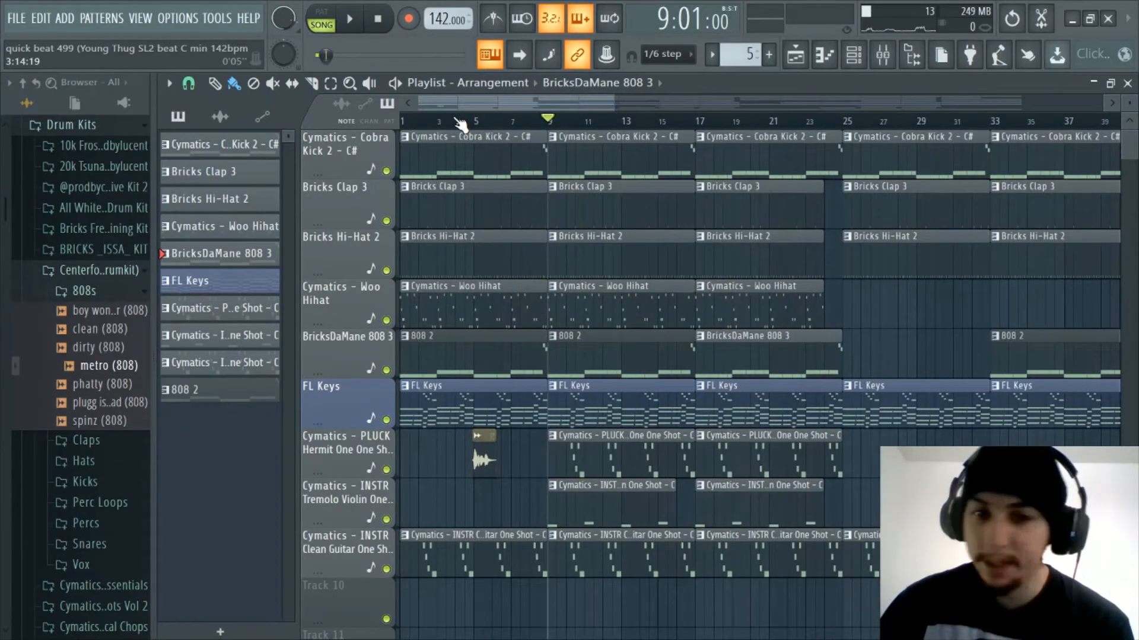
pyautogui.scroll(-1, 462, 122)
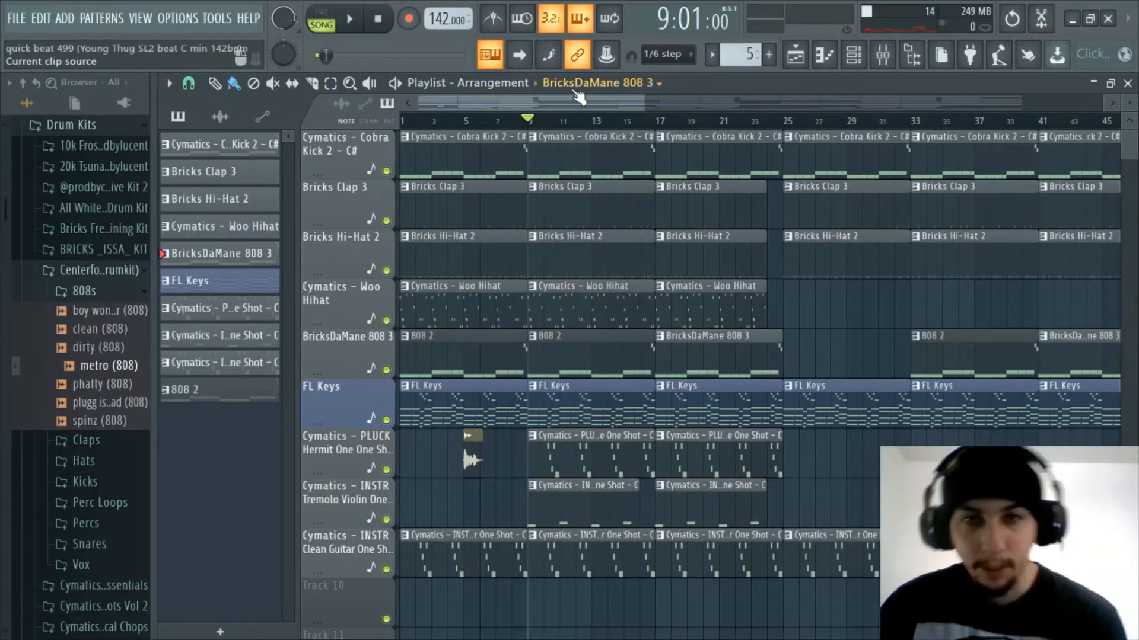
pyautogui.scroll(-1, 581, 125)
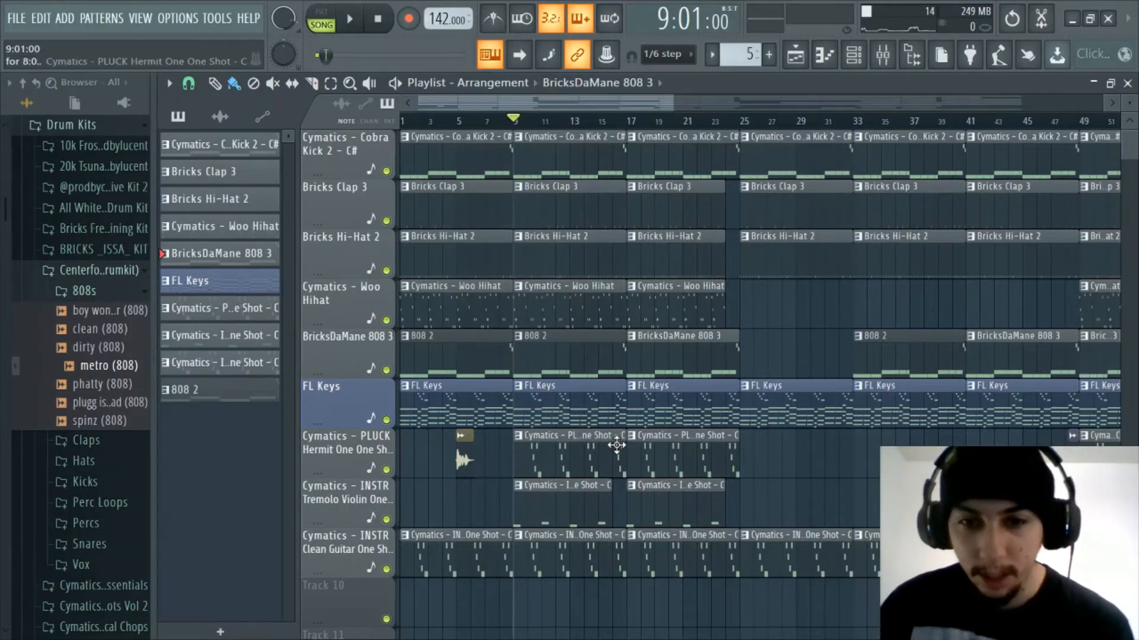
pyautogui.moveTo(592, 102); pyautogui.dragTo(687, 105)
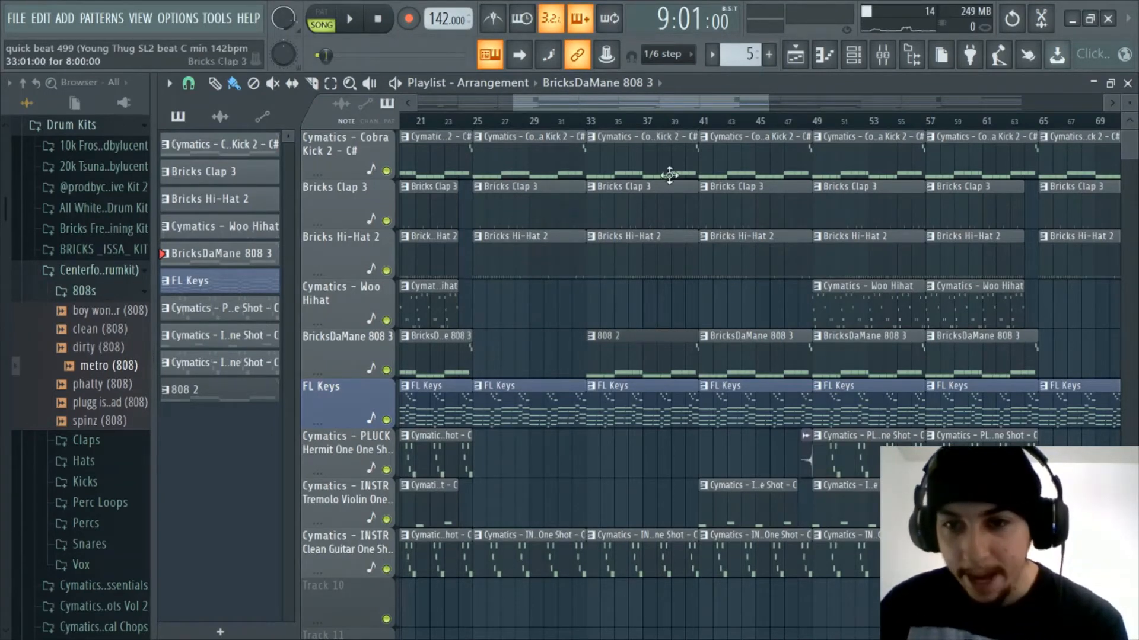
pyautogui.moveTo(649, 103); pyautogui.dragTo(714, 102)
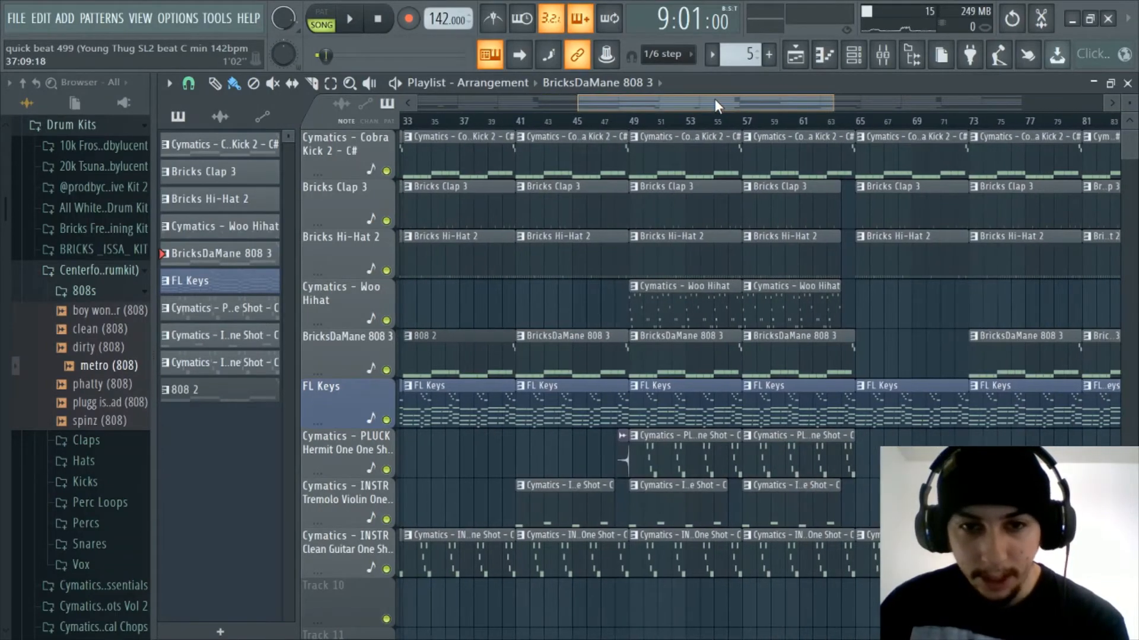
pyautogui.scroll(-3, 595, 123)
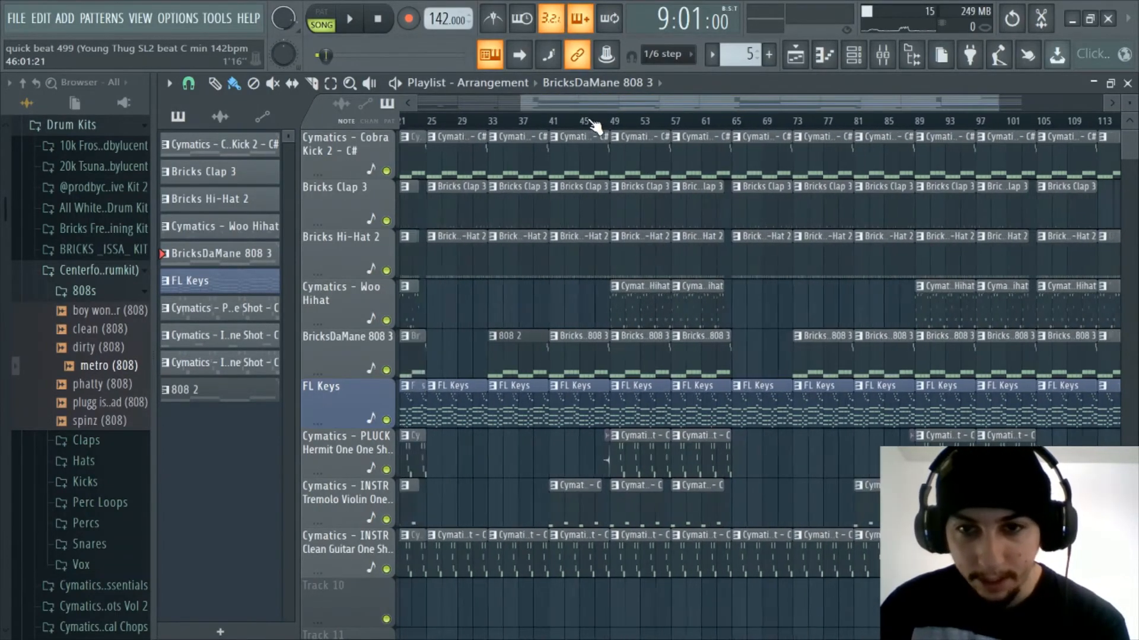
pyautogui.scroll(1, 653, 118)
pyautogui.scroll(-5, 732, 103)
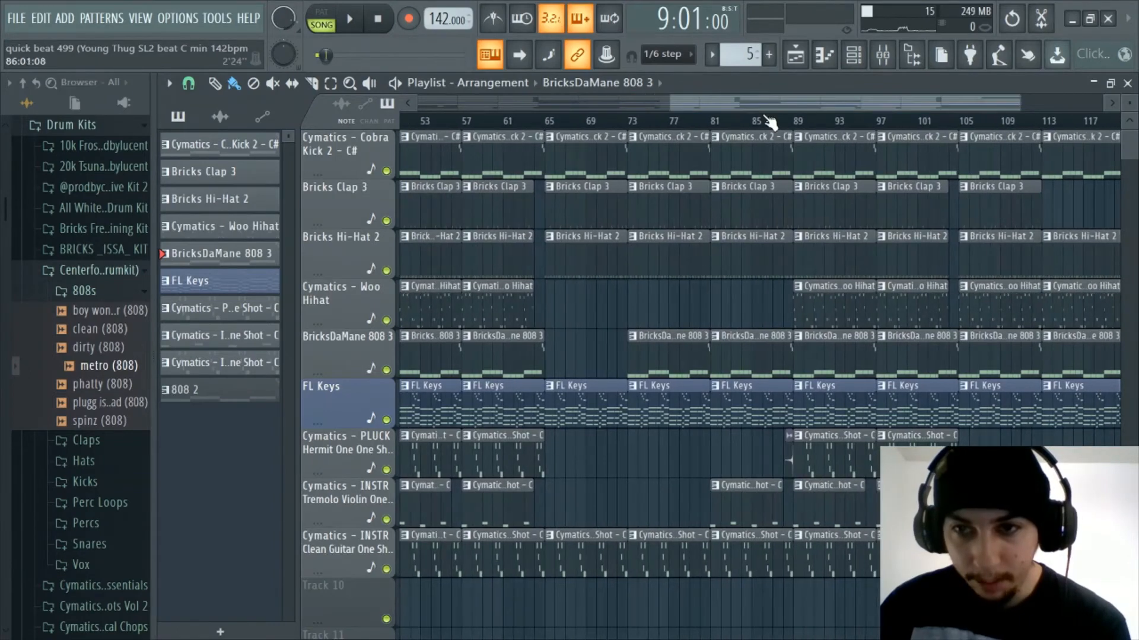
# Examine the closing sections of the arrangement to the last clips near bar 120, and return to the early bars.
pyautogui.moveTo(791, 102); pyautogui.dragTo(655, 107)
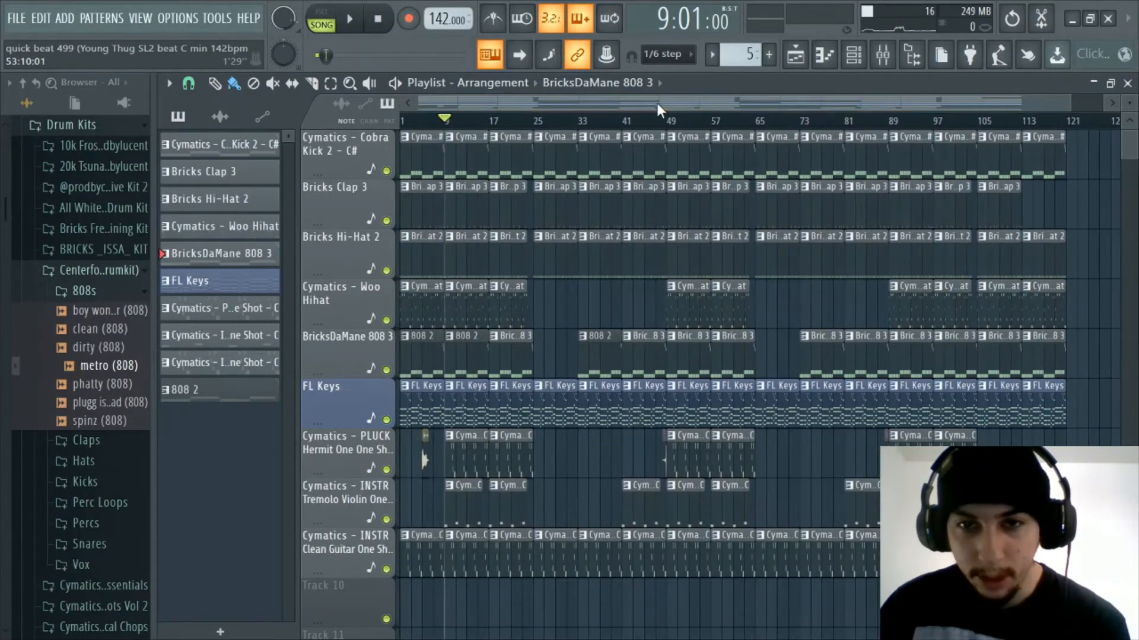
pyautogui.moveTo(616, 102); pyautogui.dragTo(986, 104)
pyautogui.scroll(5, 899, 118)
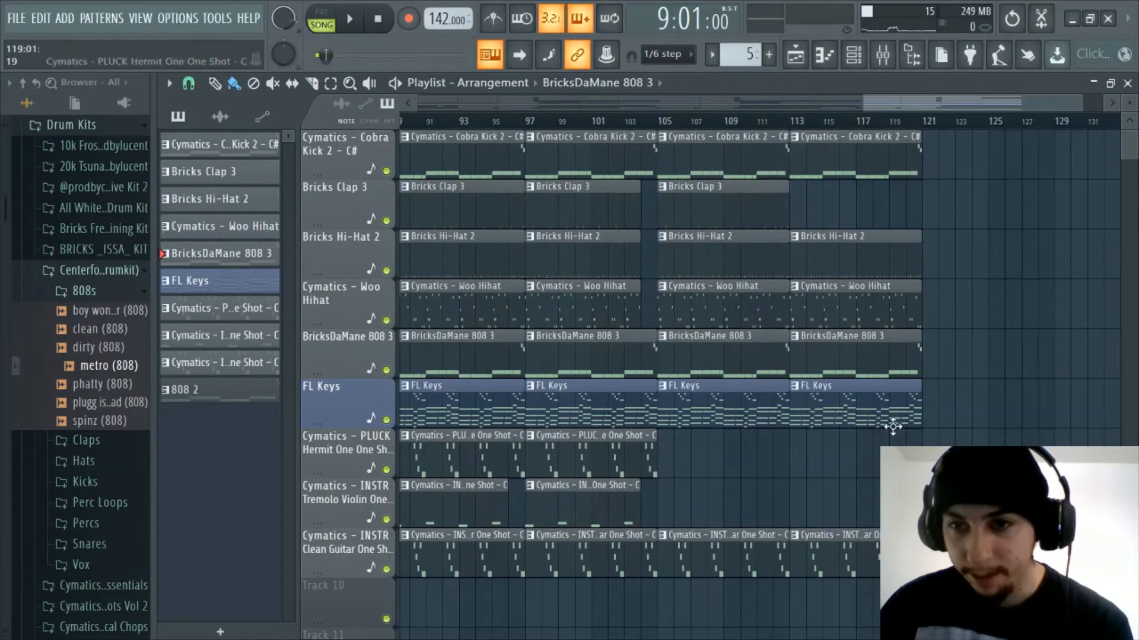
pyautogui.scroll(-3, 896, 125)
pyautogui.scroll(-3, 854, 125)
pyautogui.scroll(3, 717, 121)
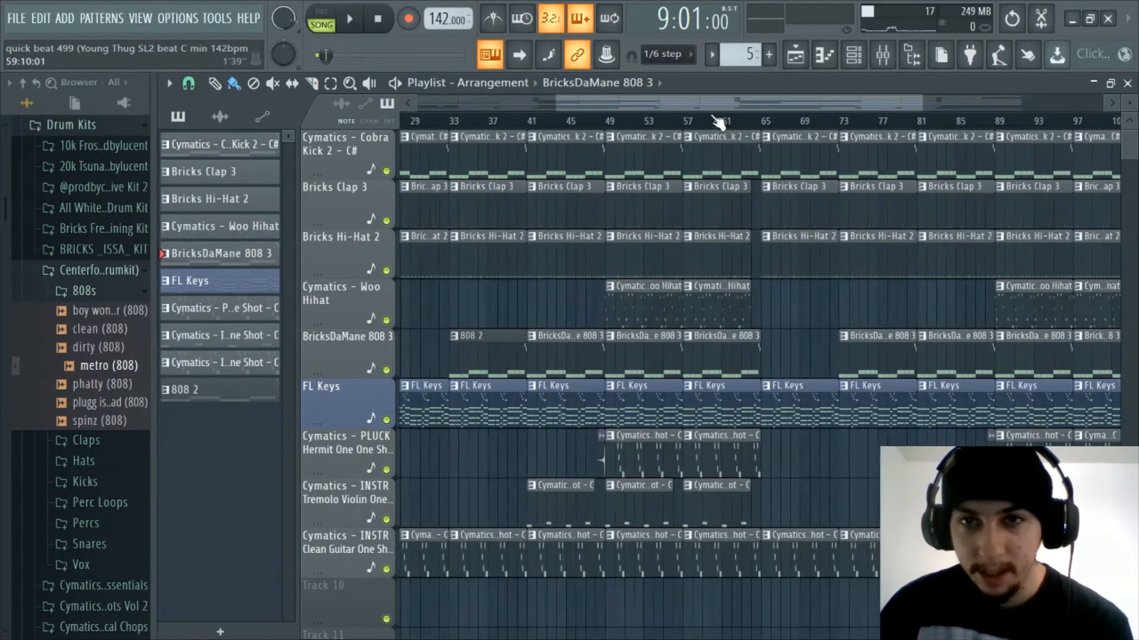
pyautogui.hscroll(-5, 510, 122)
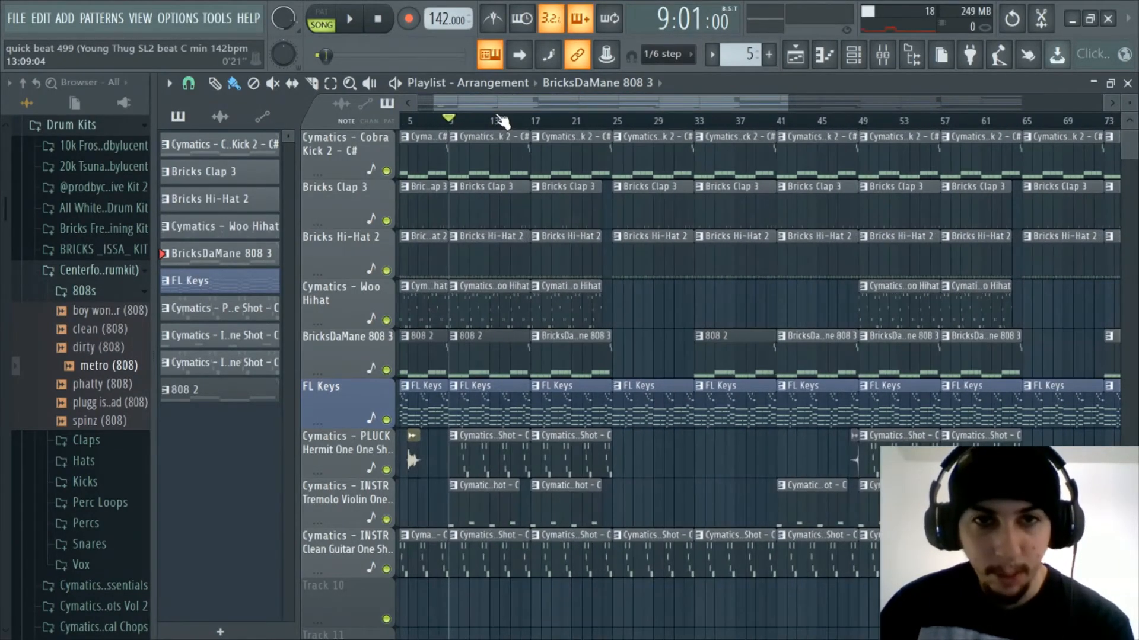
# Move the song position back to the start of bar 1 in the playlist.
pyautogui.click(502, 120)
pyautogui.scroll(1, 428, 106)
pyautogui.scroll(2, 428, 100)
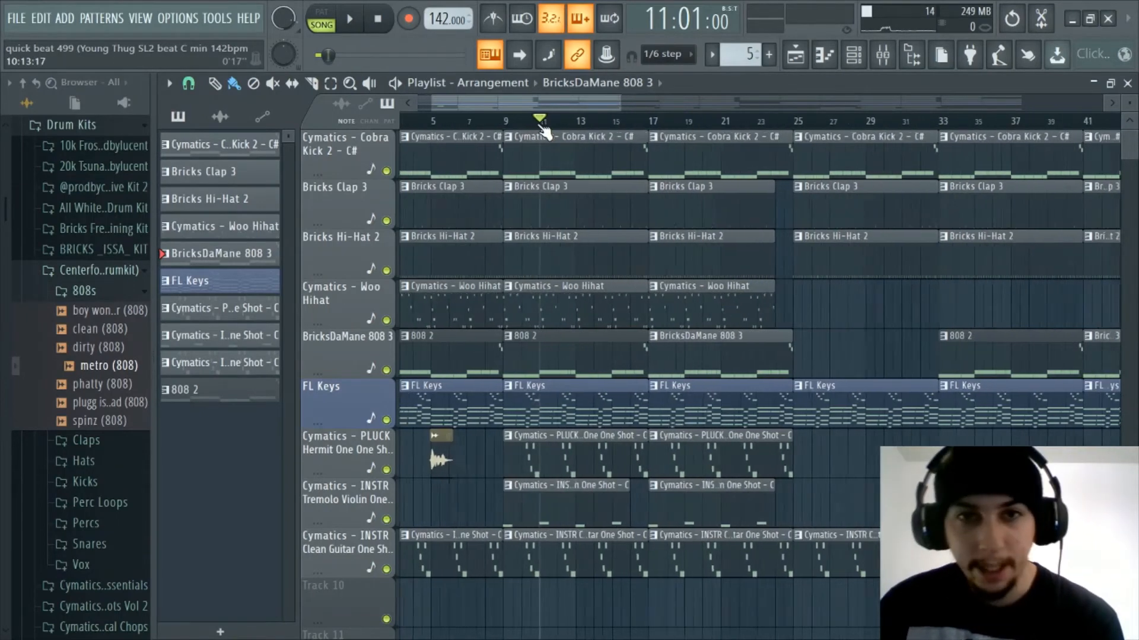
pyautogui.scroll(2, 483, 101)
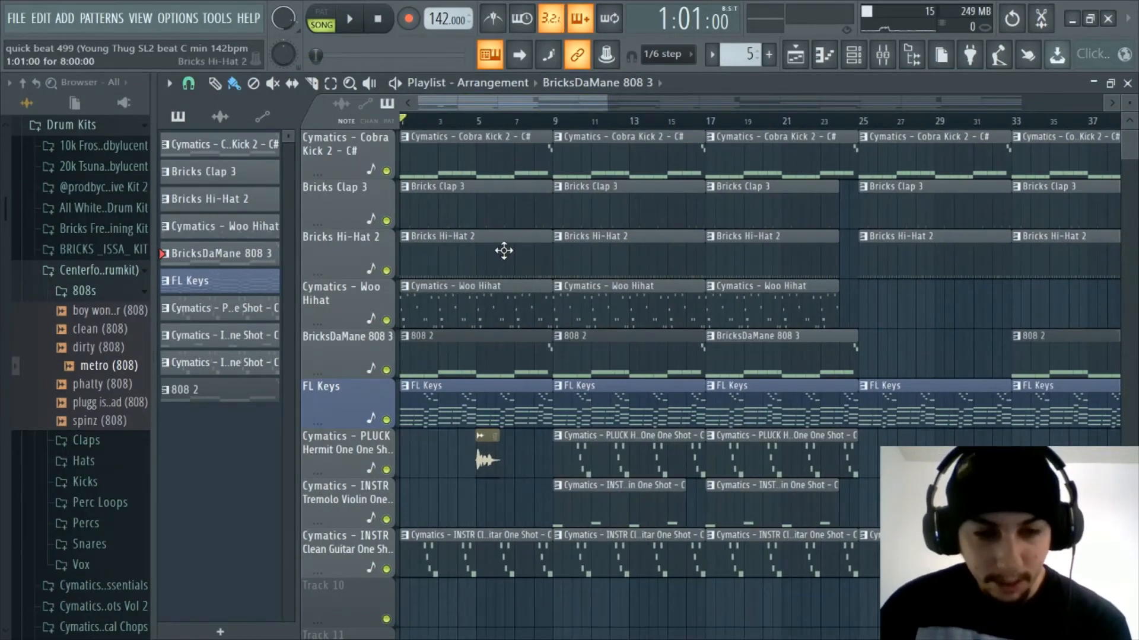
# Unmute mixer tracks 8 to 11 and return to the playlist.
pyautogui.scroll(-6, 504, 130)
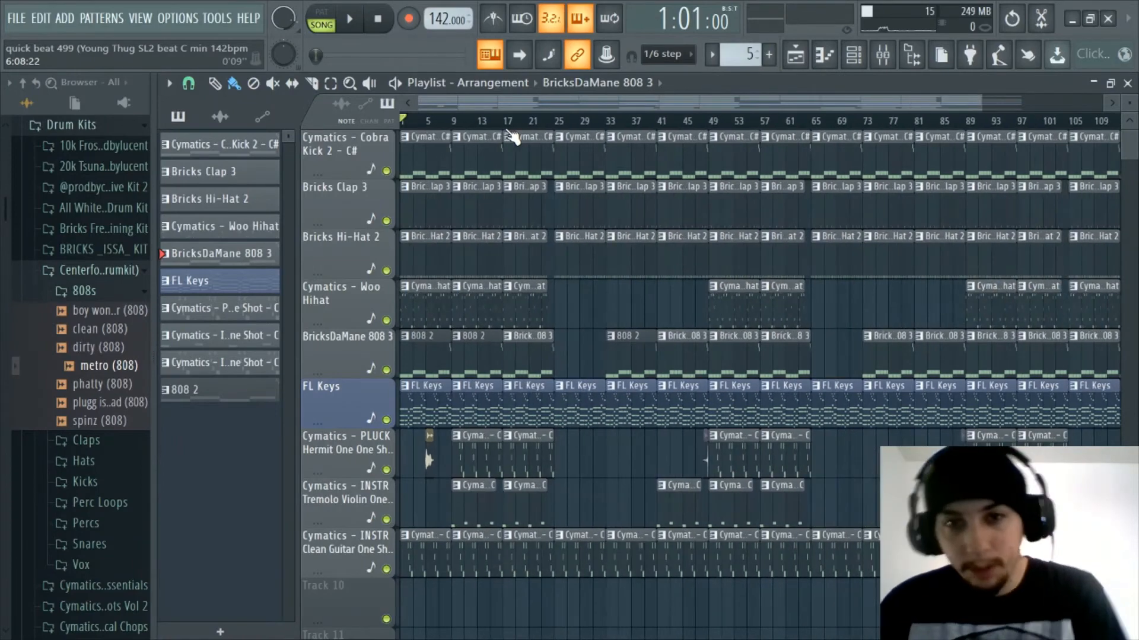
pyautogui.scroll(-2, 509, 132)
pyautogui.scroll(1, 511, 112)
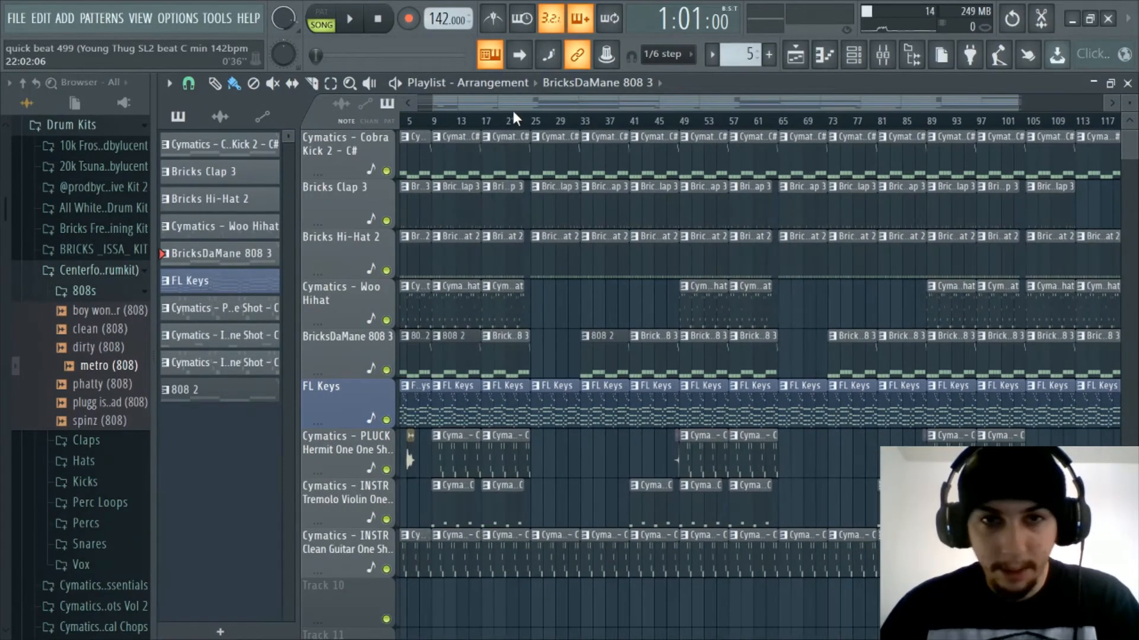
pyautogui.click(882, 55)
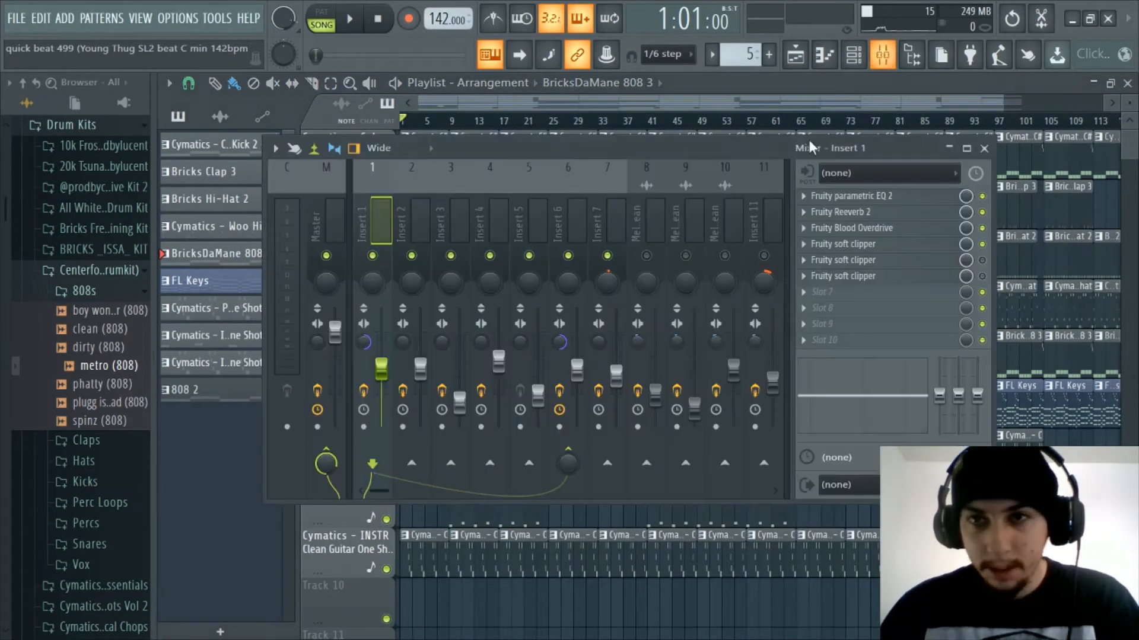
pyautogui.click(900, 50)
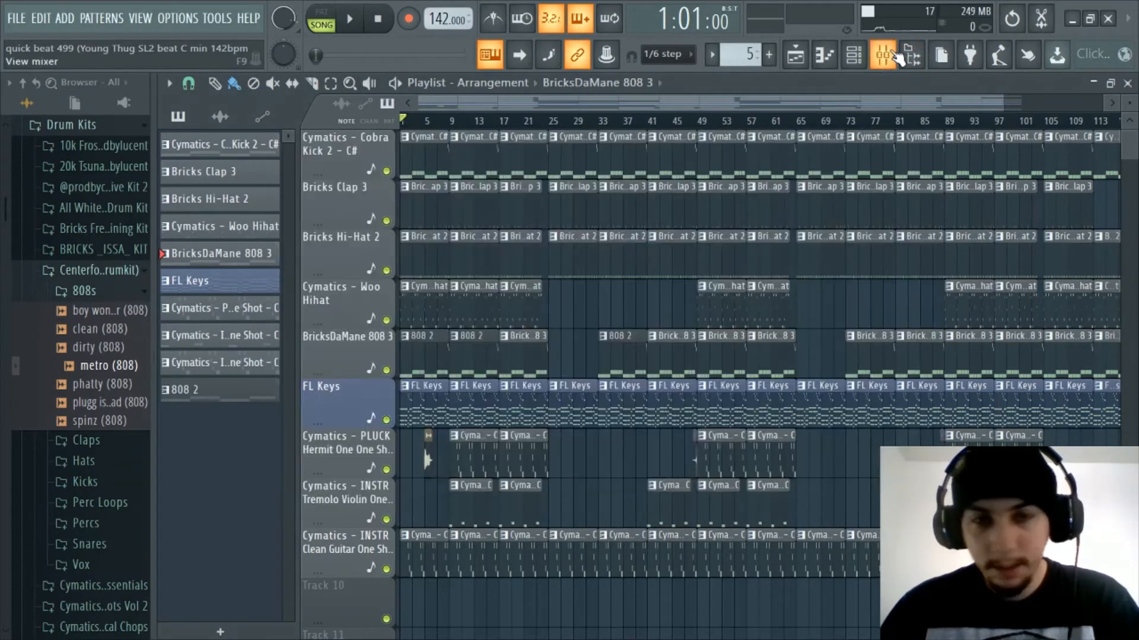
# Play the full song from bar 1 with the whole arrangement in view, and check the mixer levels during playback.
pyautogui.press('space')
pyautogui.scroll(-1, 581, 113)
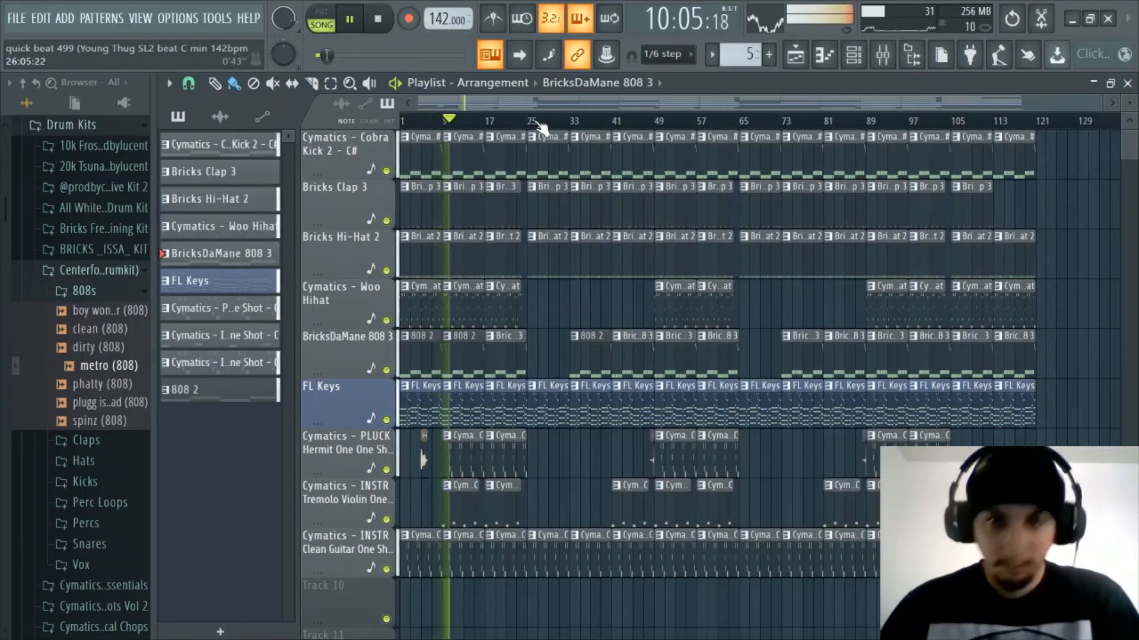
pyautogui.click(883, 56)
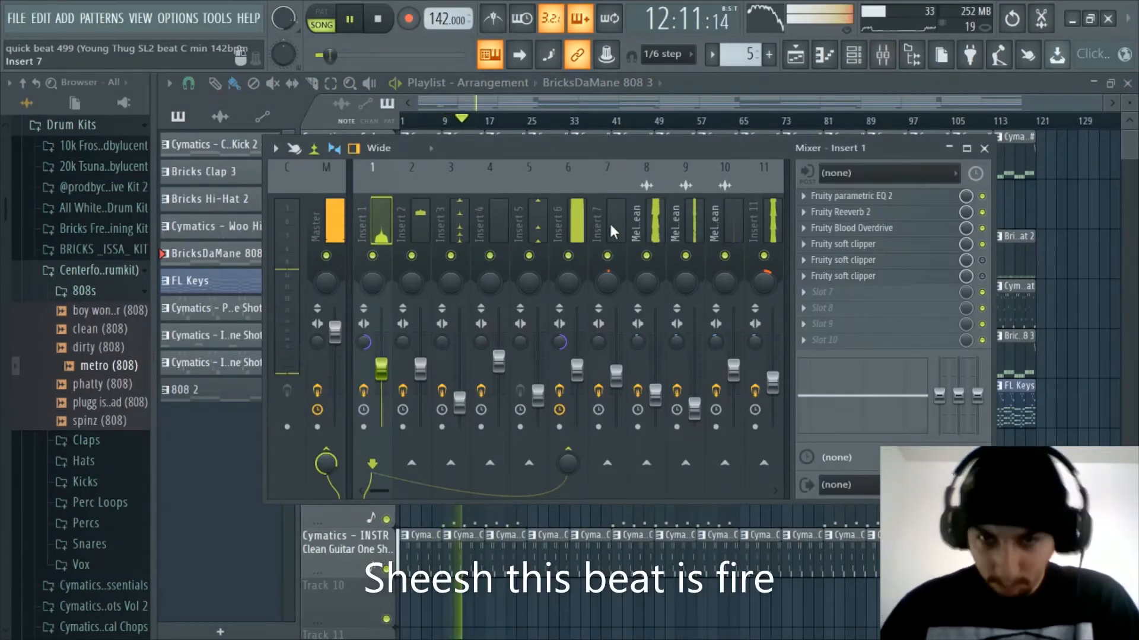
pyautogui.click(883, 56)
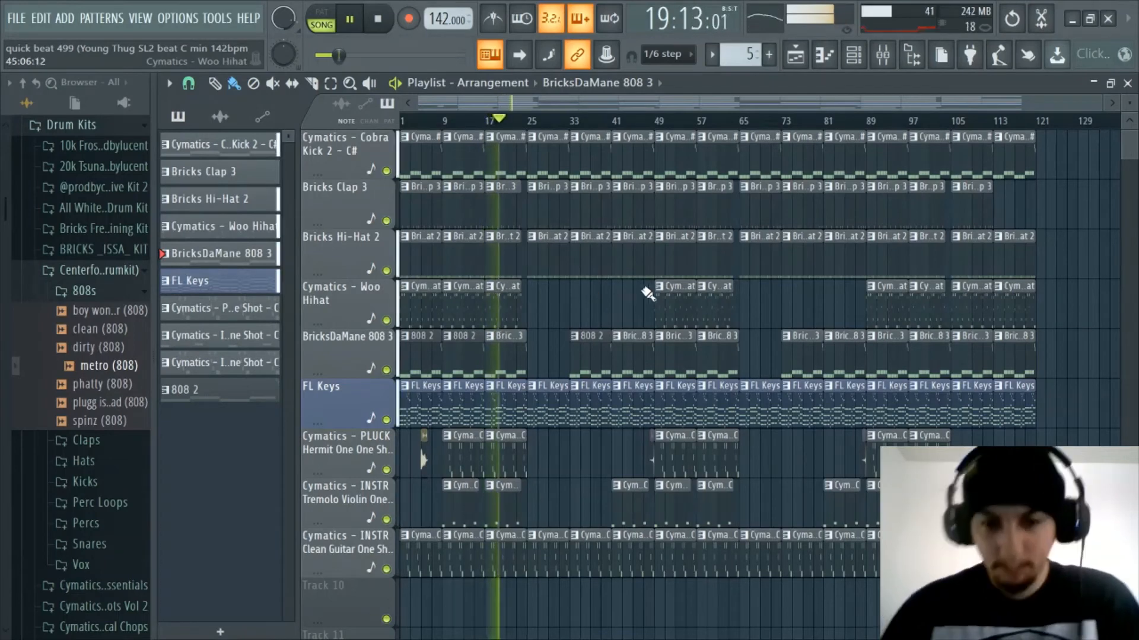
# Select the Melody Bus-Clean track in the mixer, lower its volume slightly during playback, and return to the playlist.
pyautogui.click(882, 55)
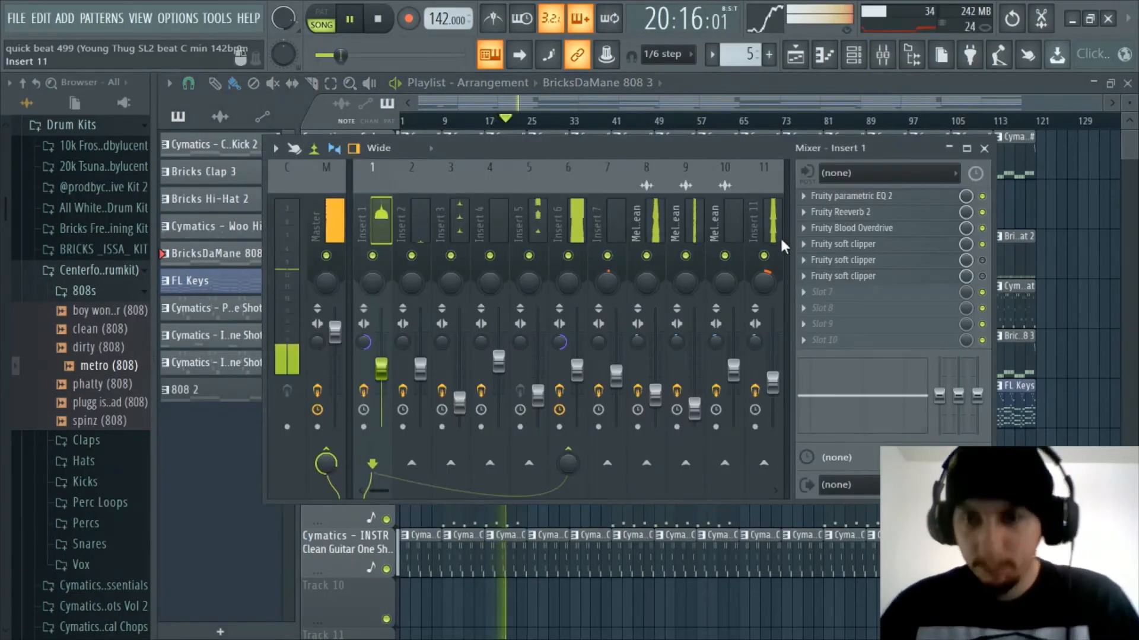
pyautogui.click(765, 231)
pyautogui.click(736, 220)
pyautogui.click(759, 223)
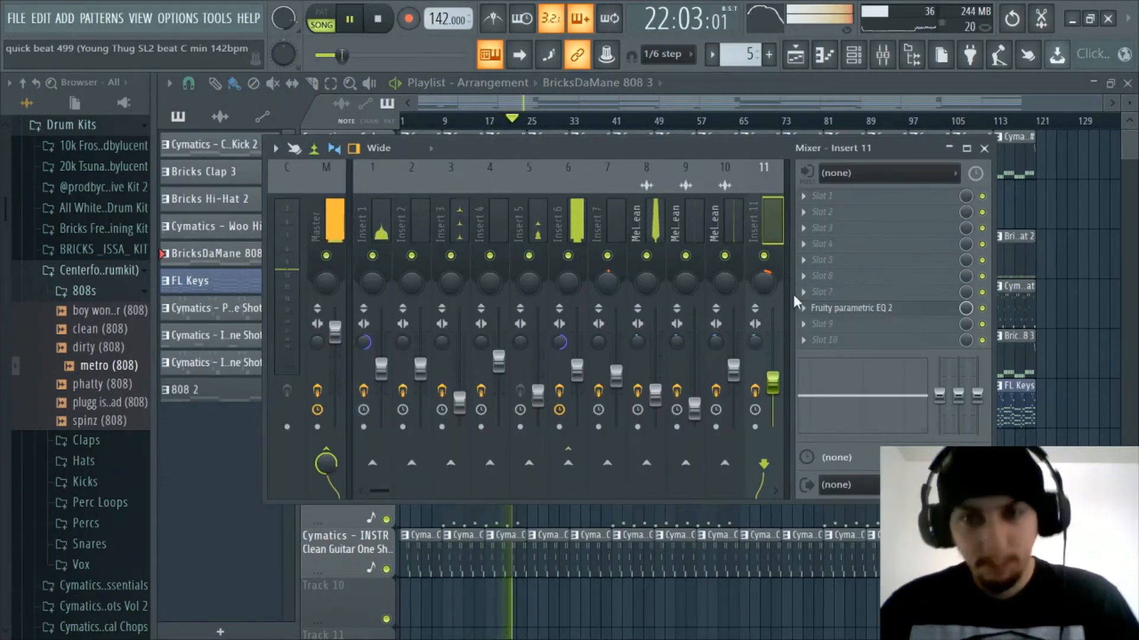
pyautogui.click(690, 217)
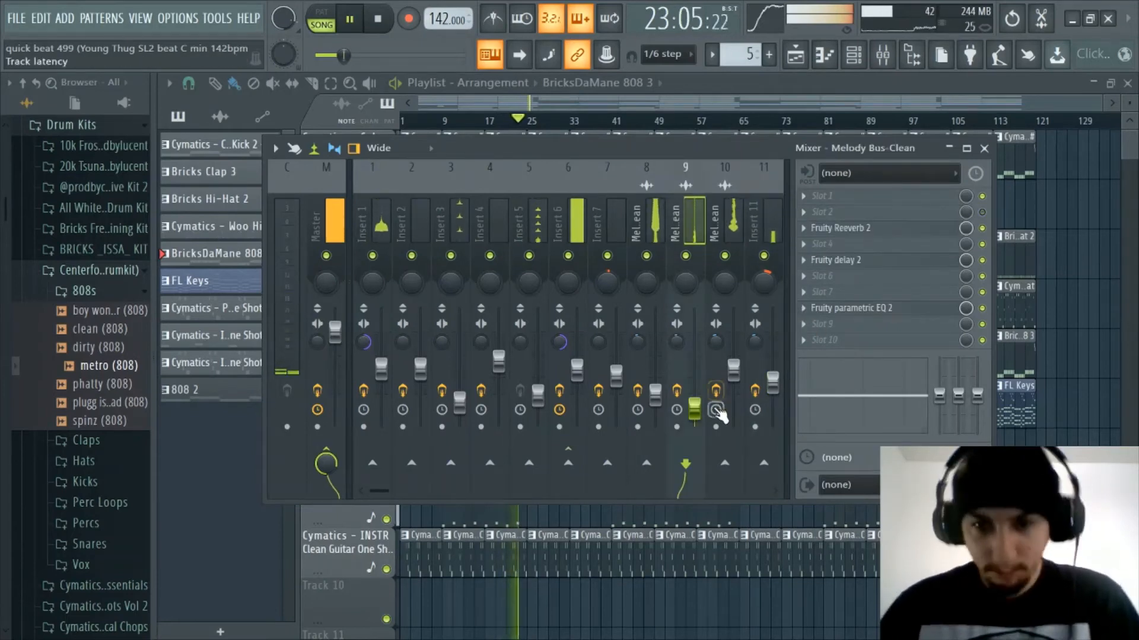
pyautogui.moveTo(702, 411); pyautogui.dragTo(701, 415)
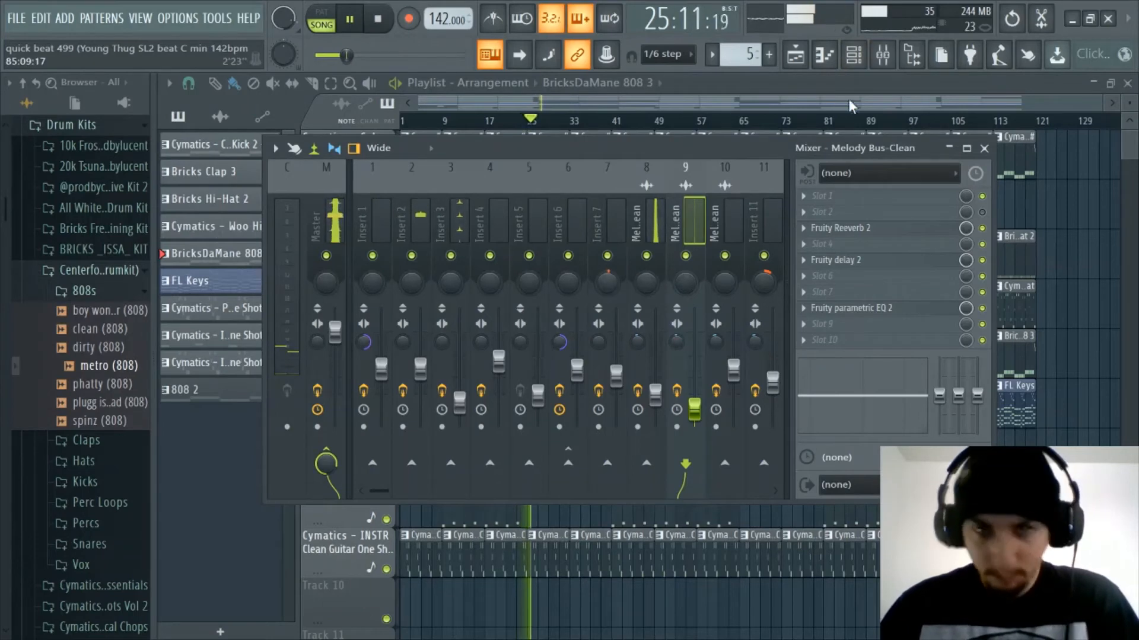
pyautogui.press('F9')
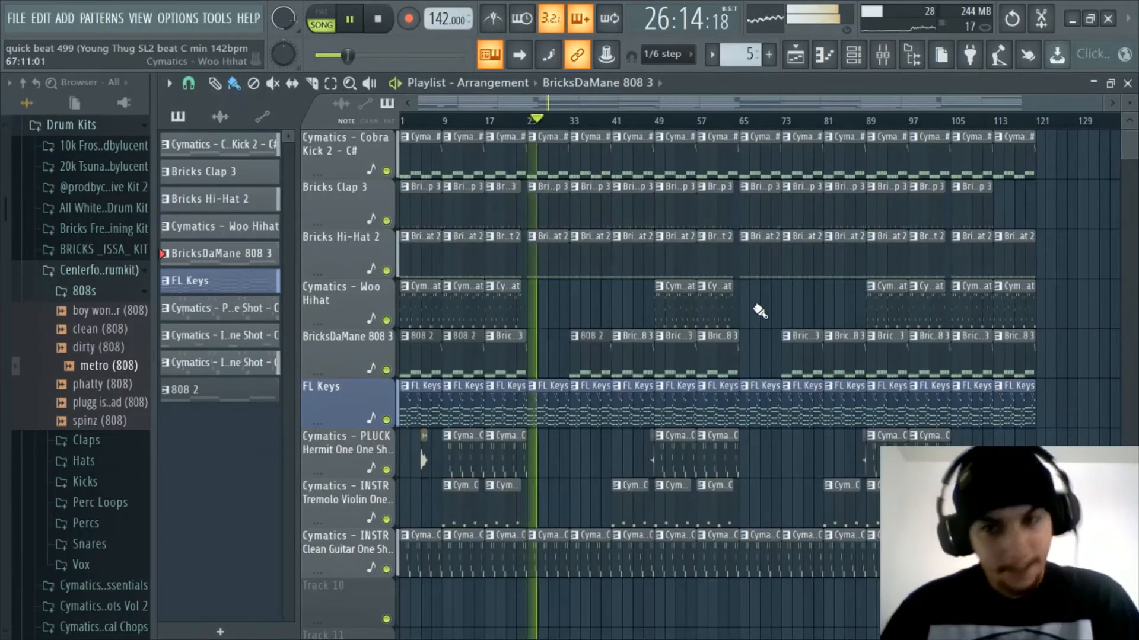
# Lower the Insert 11 mixer volume to 42% (-15.0 dB), recheck the mixer levels, and return to the playlist.
pyautogui.click(895, 61)
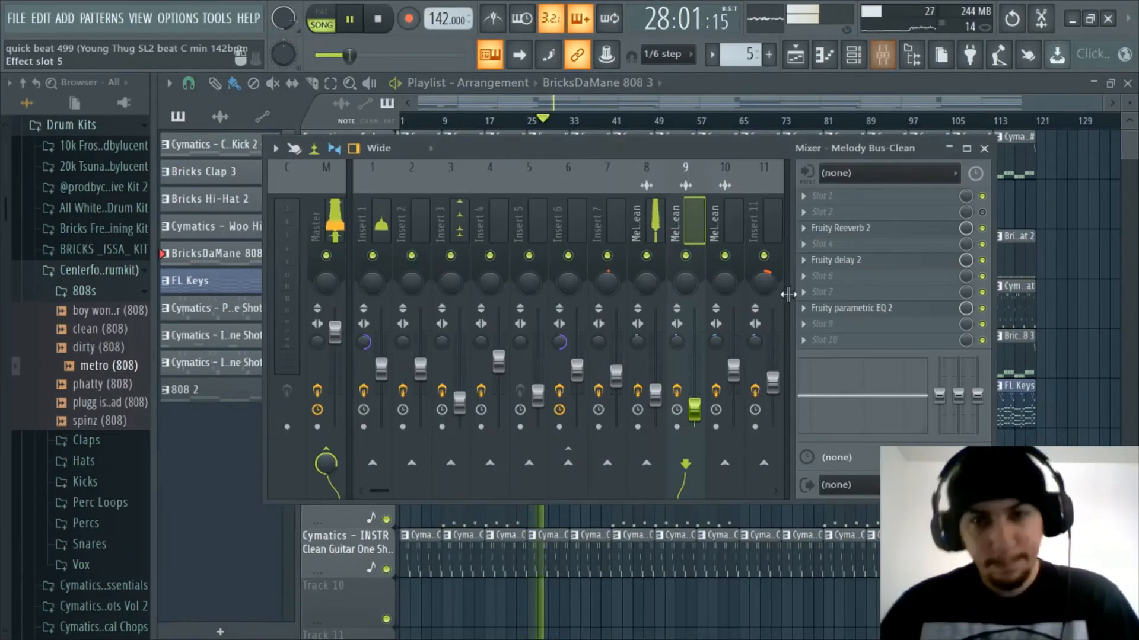
pyautogui.click(762, 241)
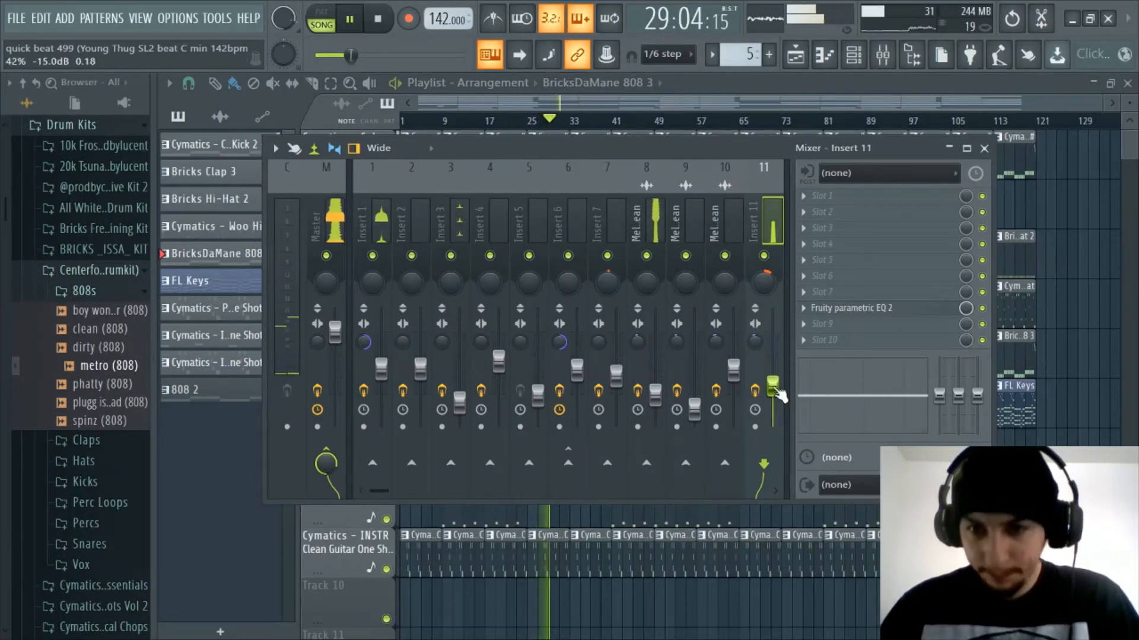
pyautogui.click(883, 59)
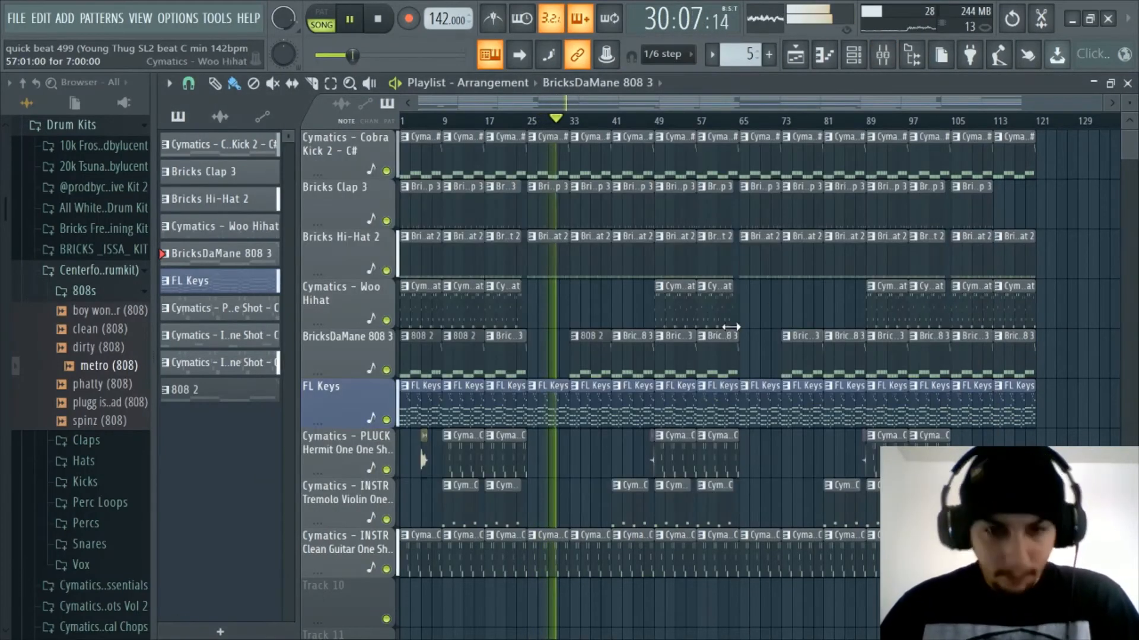
pyautogui.click(885, 60)
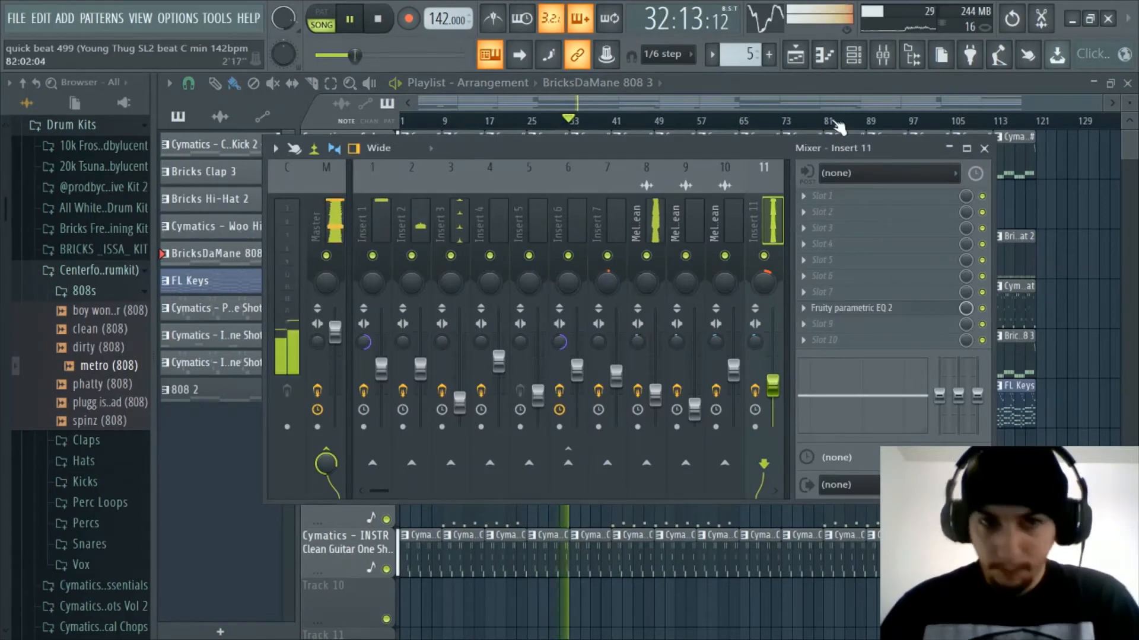
pyautogui.press('F9')
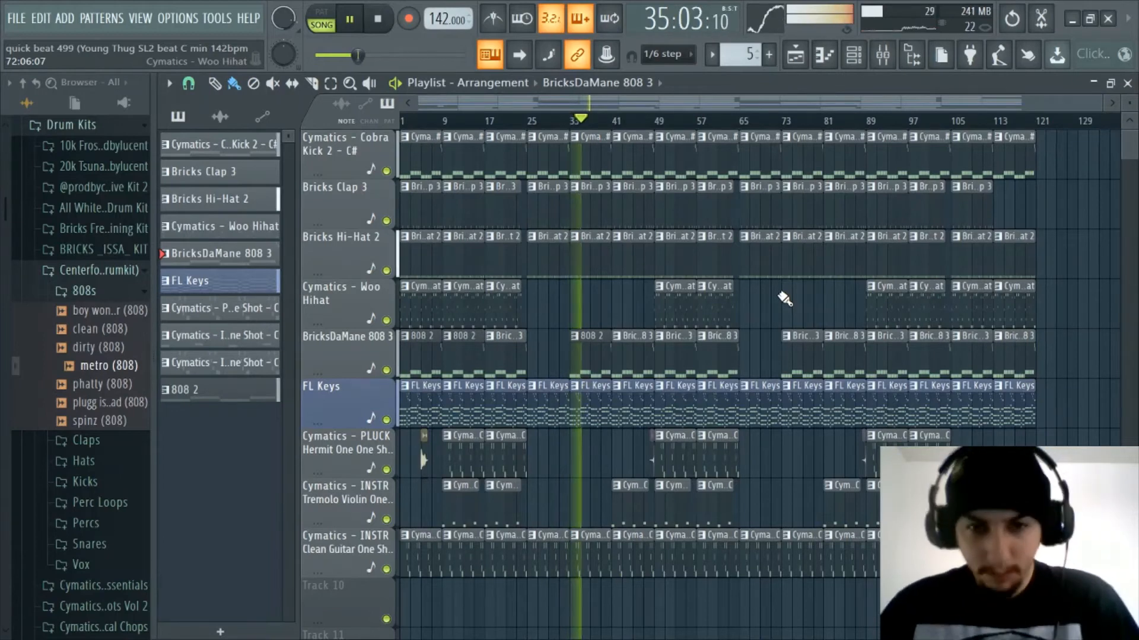
# Check the mixer levels during playback with the Master track selected, and return to the playlist.
pyautogui.click(883, 56)
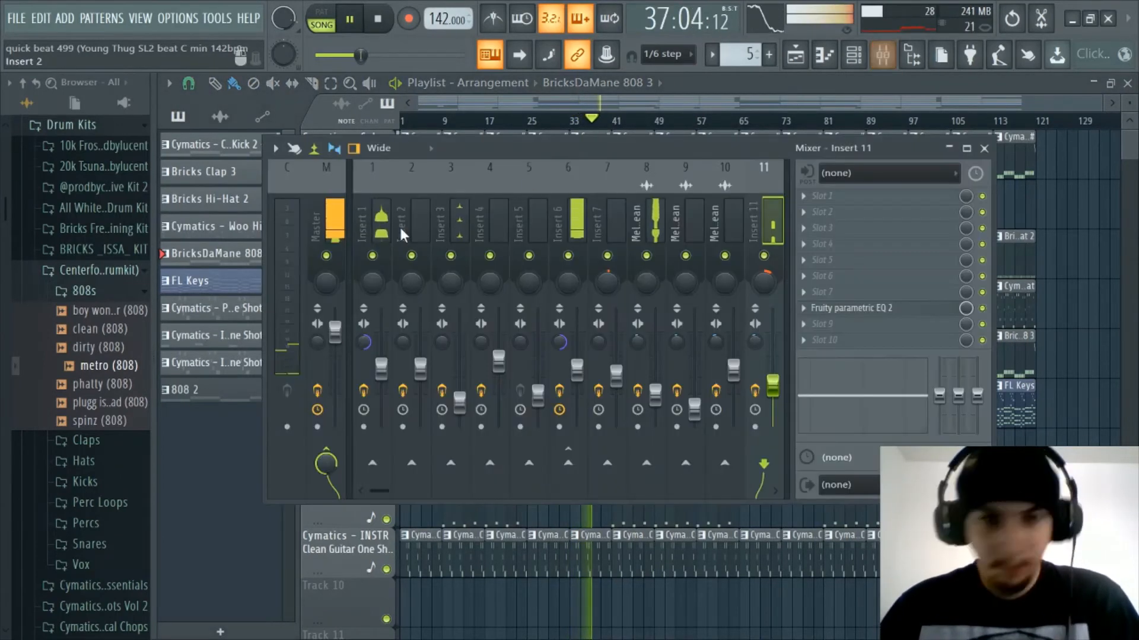
pyautogui.click(335, 225)
pyautogui.click(884, 56)
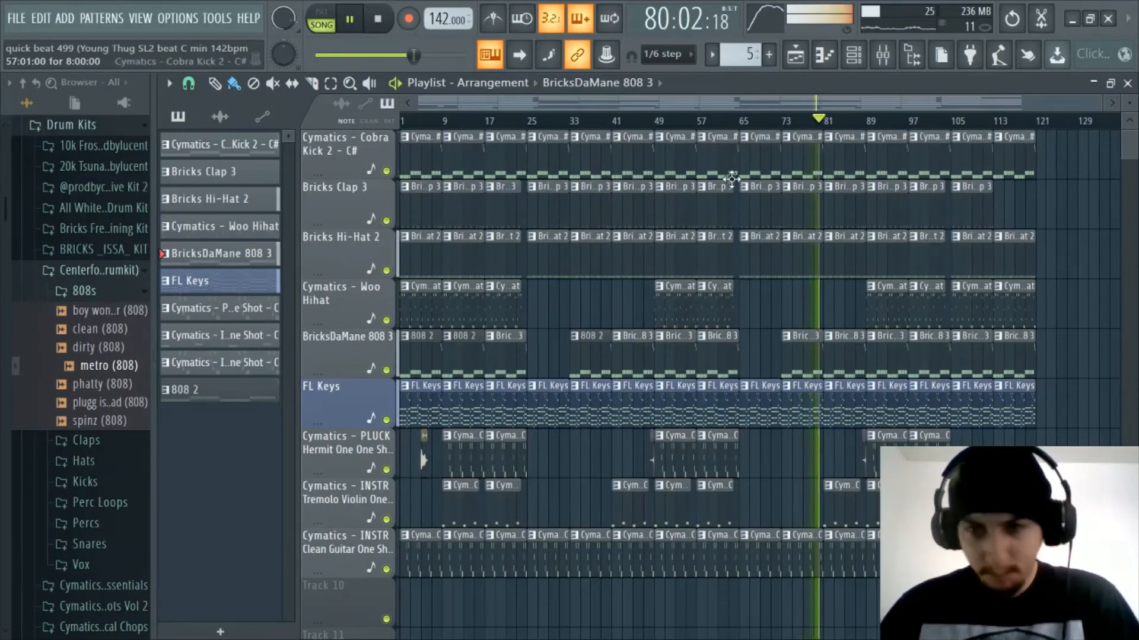
# Replace the BricksDaMane 808 3 clips at bars 89 and 105 with the 808 2 pattern, and stop playback at the song's end.
pyautogui.click(463, 350)
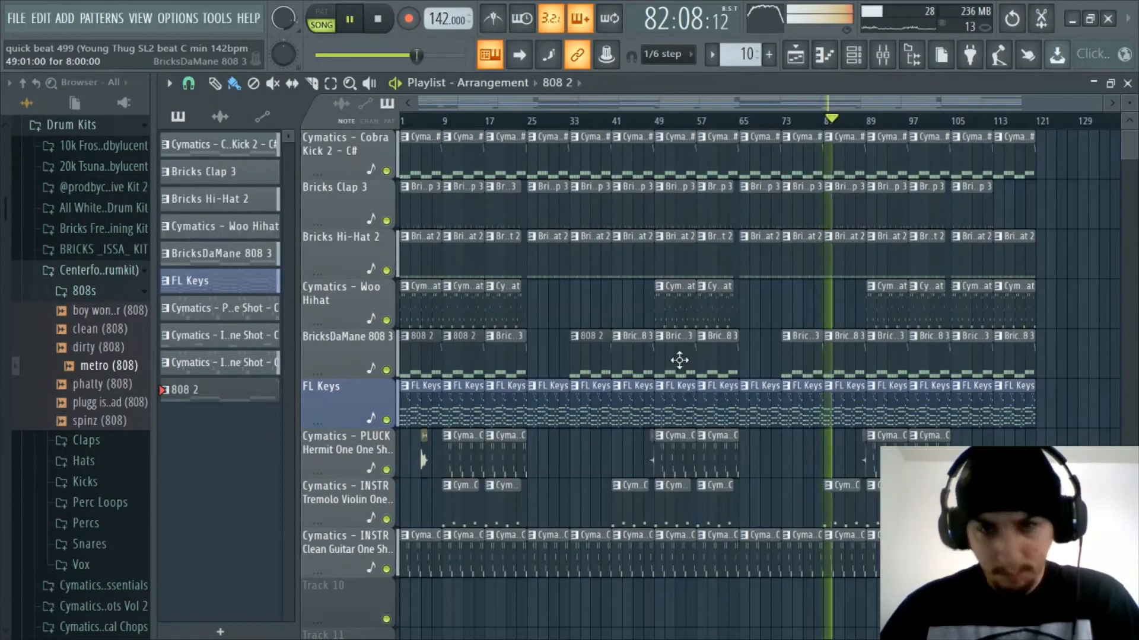
pyautogui.rightClick(902, 353)
pyautogui.click(872, 350)
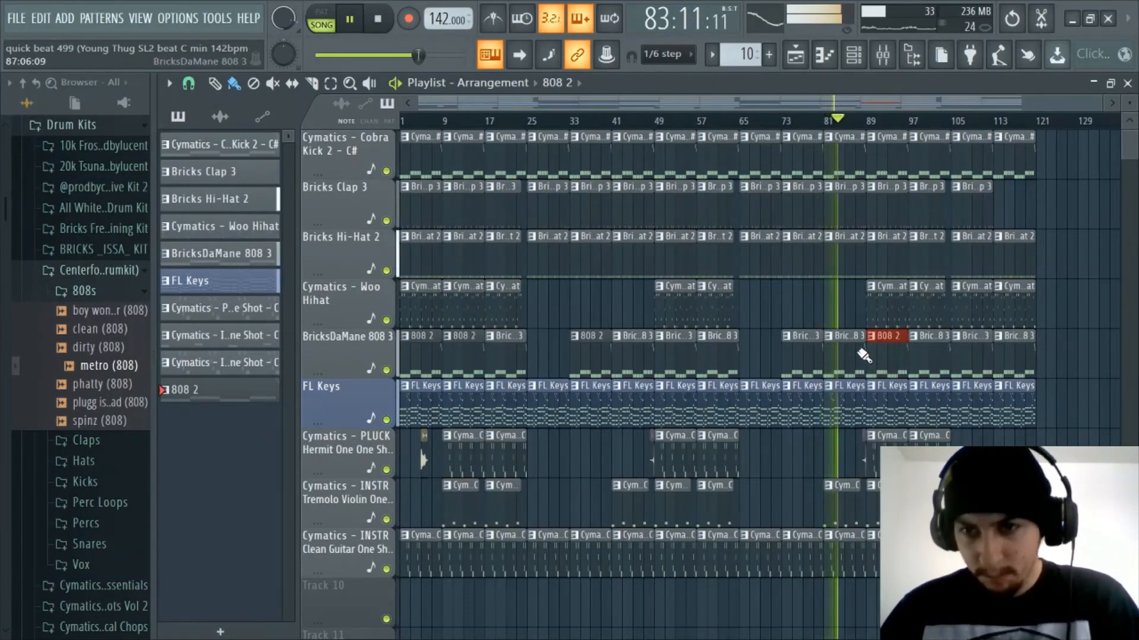
pyautogui.rightClick(979, 362)
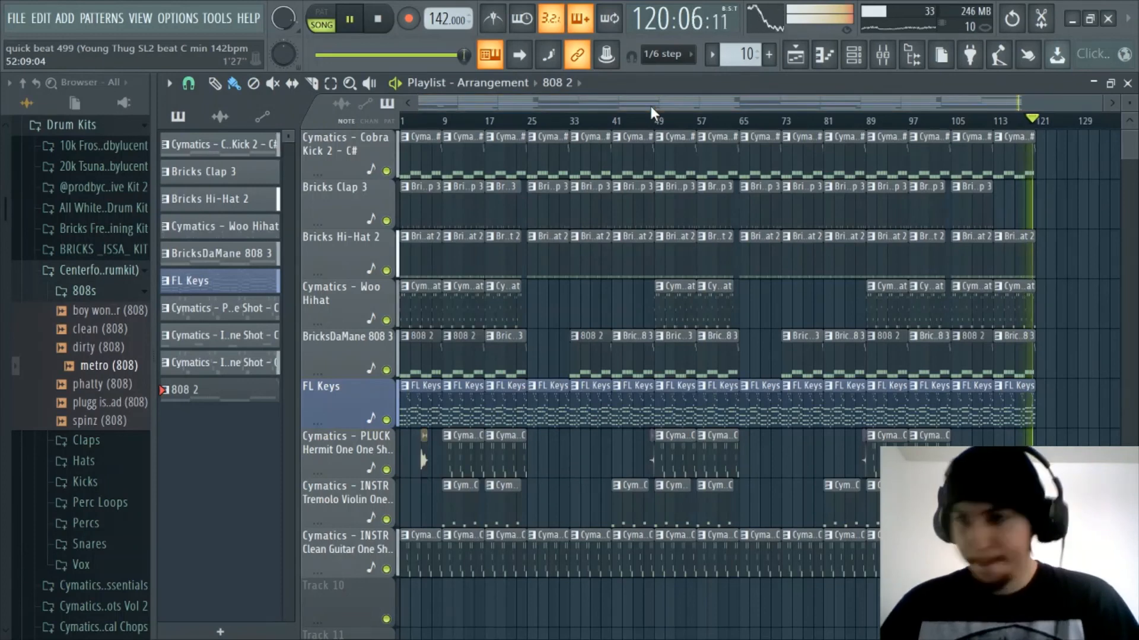
pyautogui.press('space')
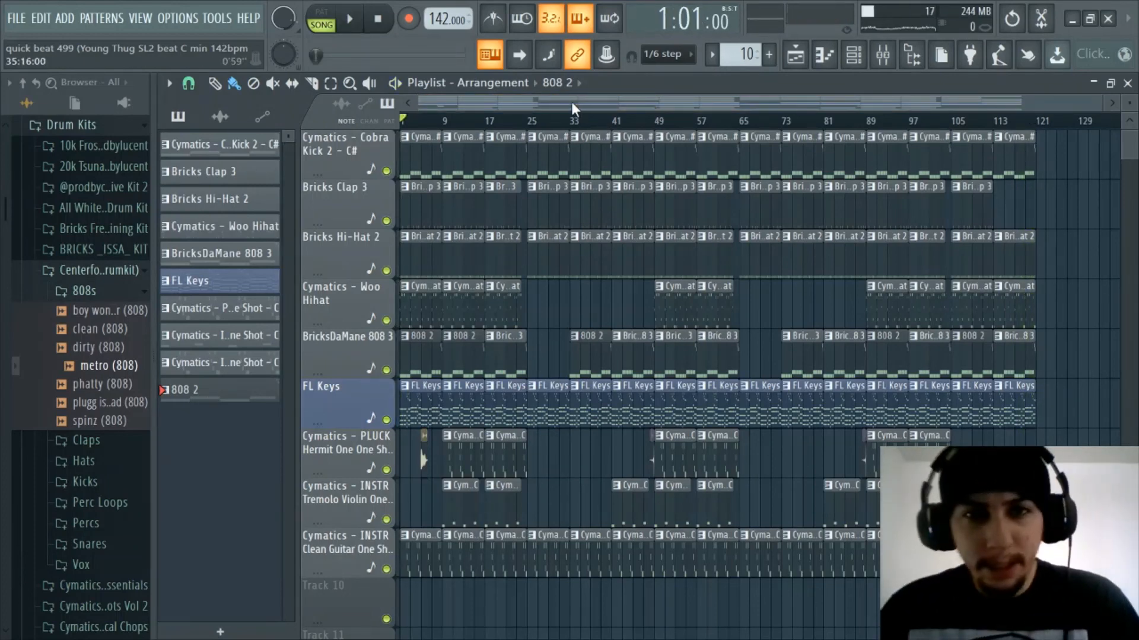
pyautogui.scroll(2, 554, 101)
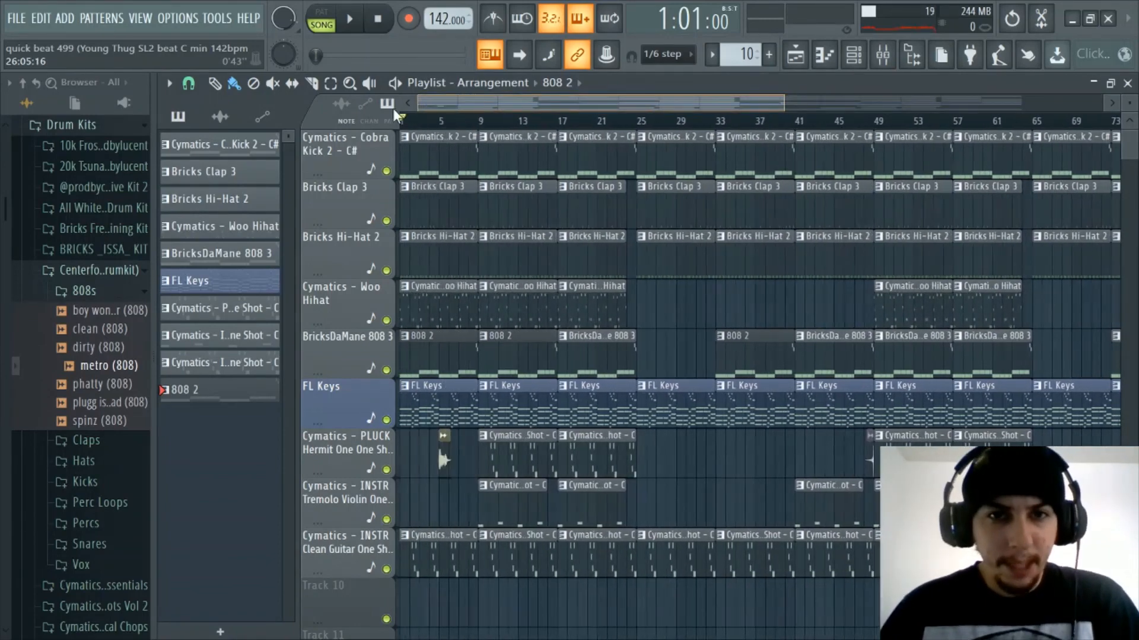
pyautogui.scroll(1, 409, 106)
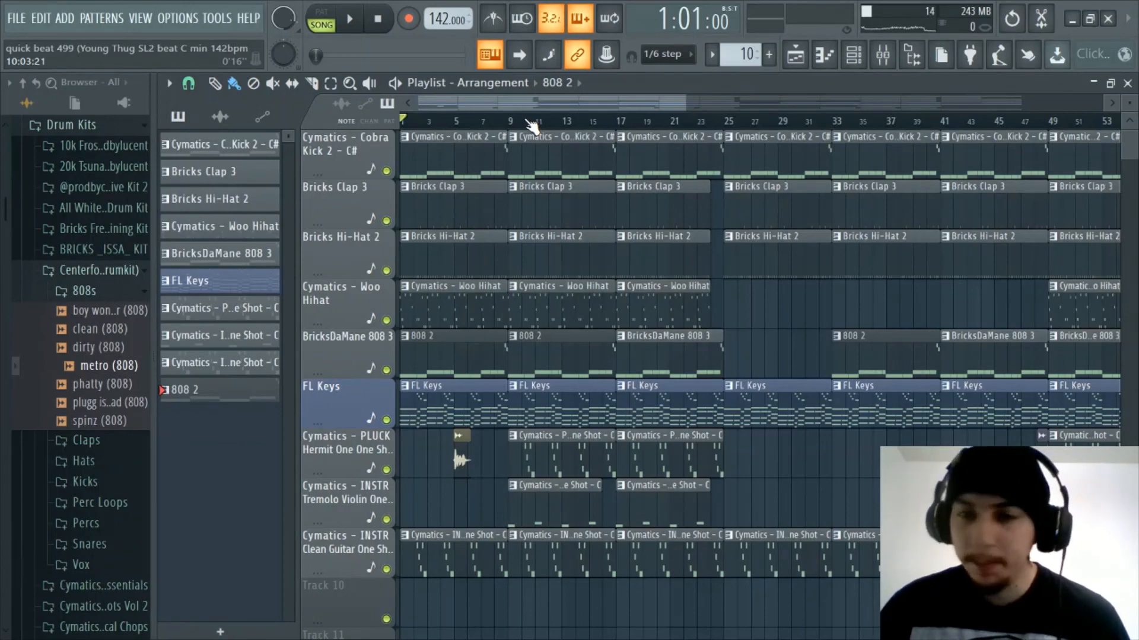
pyautogui.scroll(-3, 527, 122)
pyautogui.scroll(2, 529, 122)
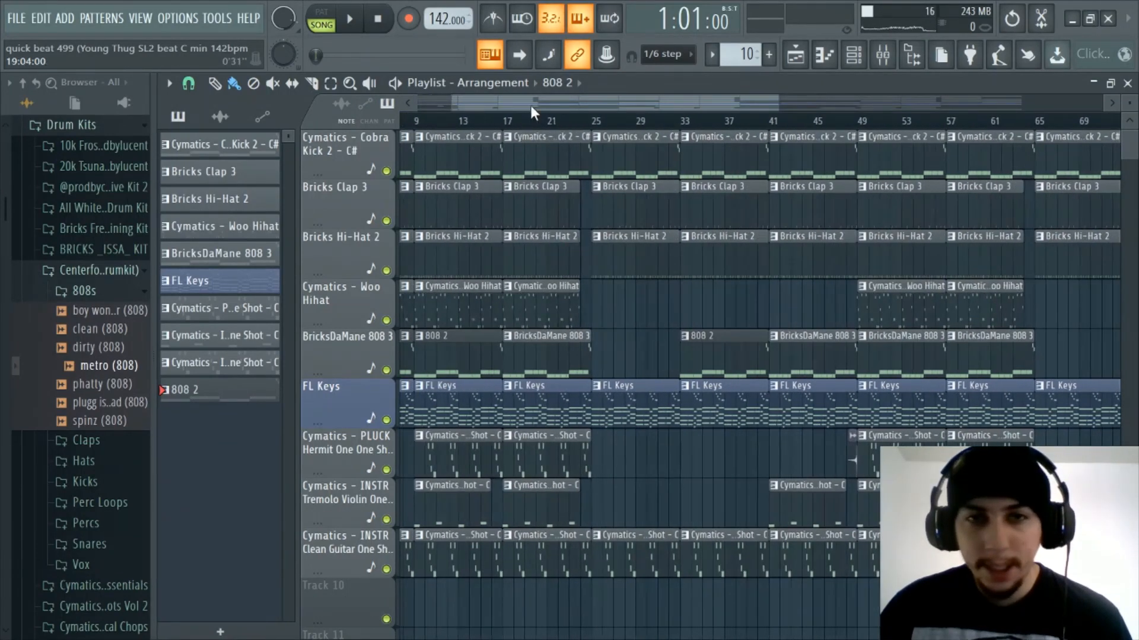
pyautogui.moveTo(530, 105); pyautogui.dragTo(425, 106)
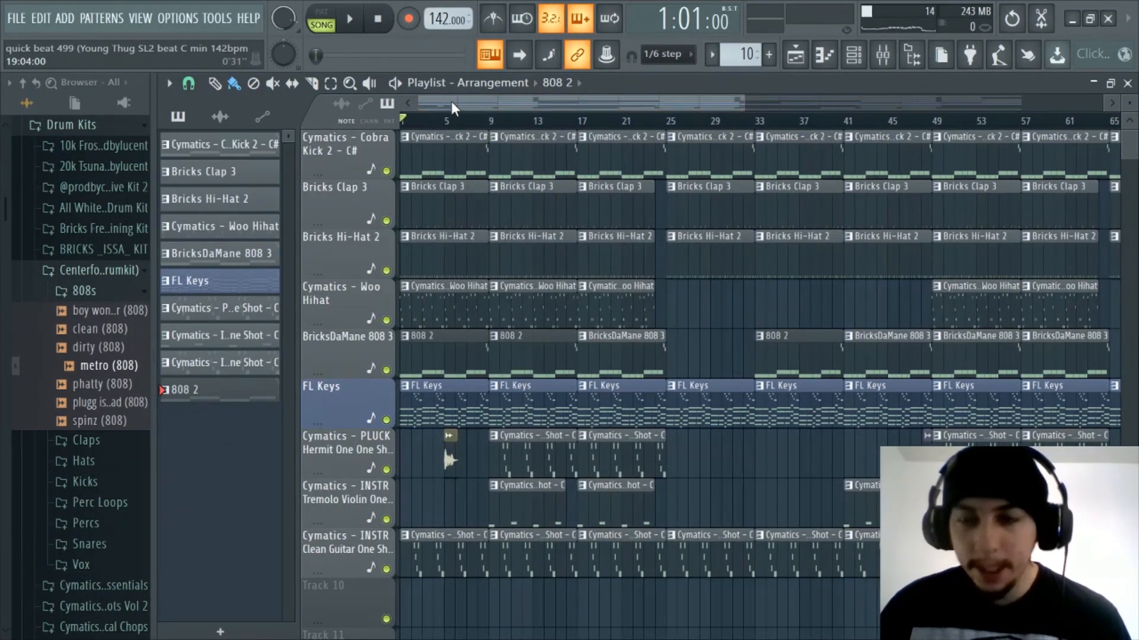